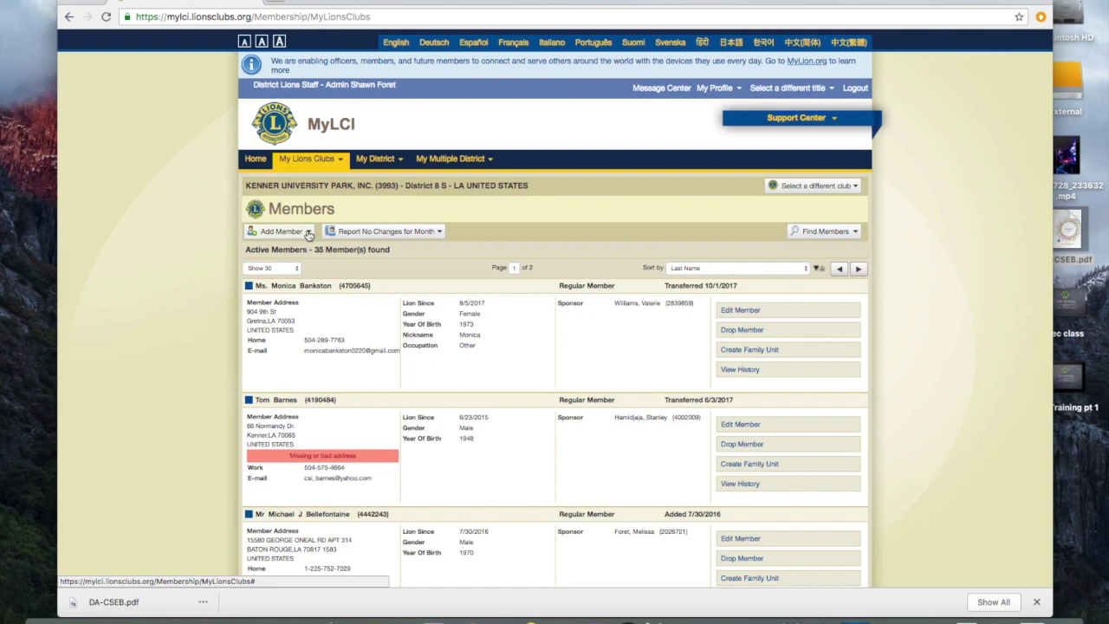
# Open the form for adding a new club member and examine its personal, membership, address and contact fields
pyautogui.click(309, 234)
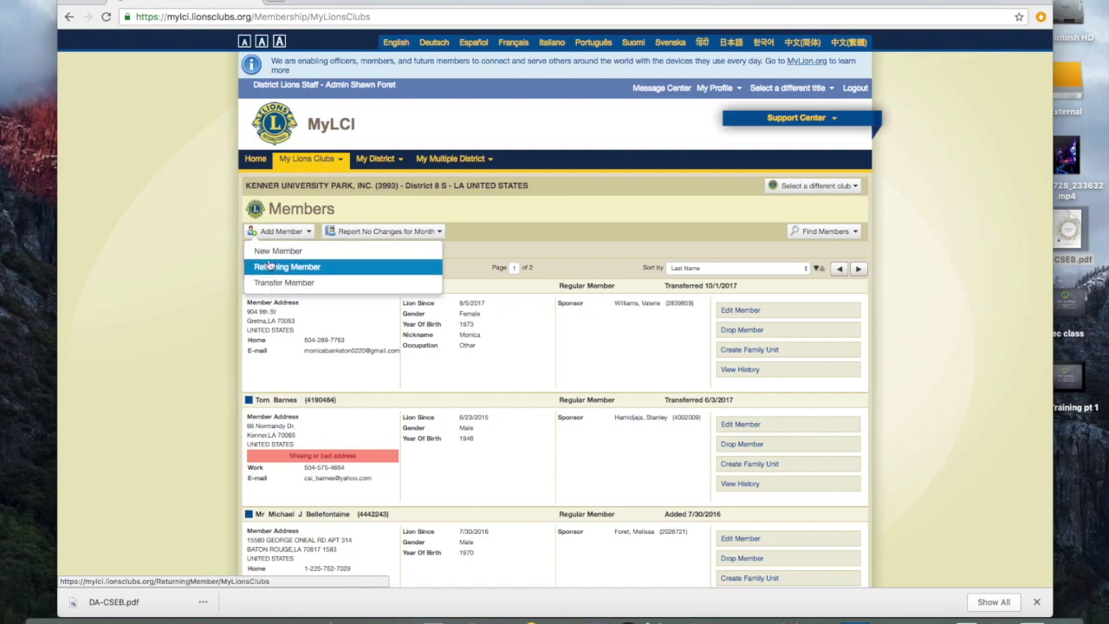
pyautogui.click(316, 251)
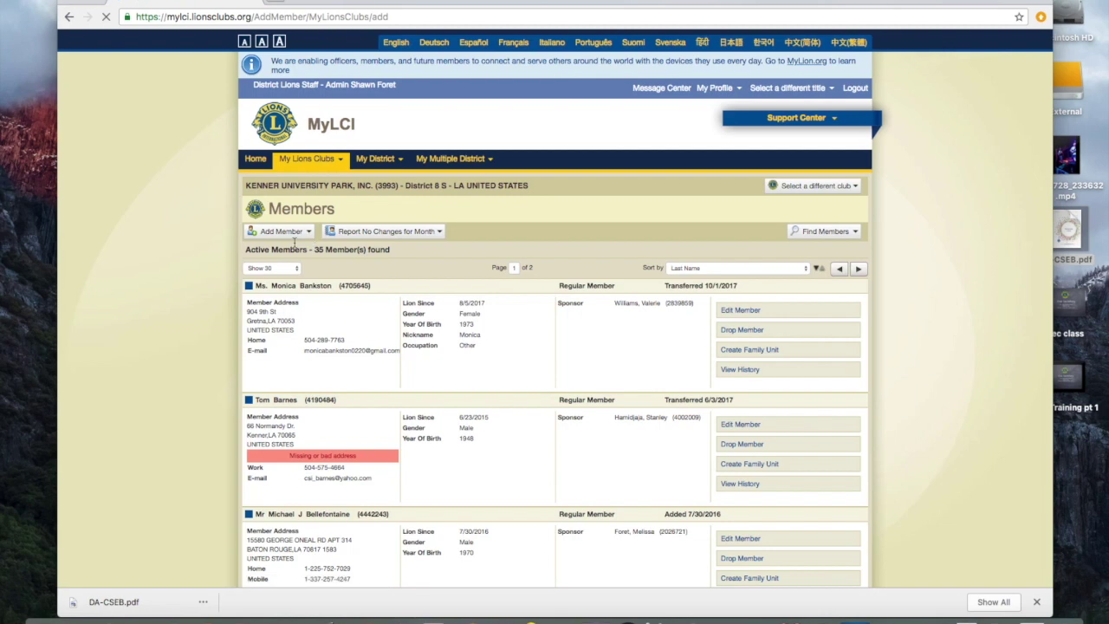
pyautogui.scroll(-2, 330, 277)
pyautogui.scroll(-3, 330, 276)
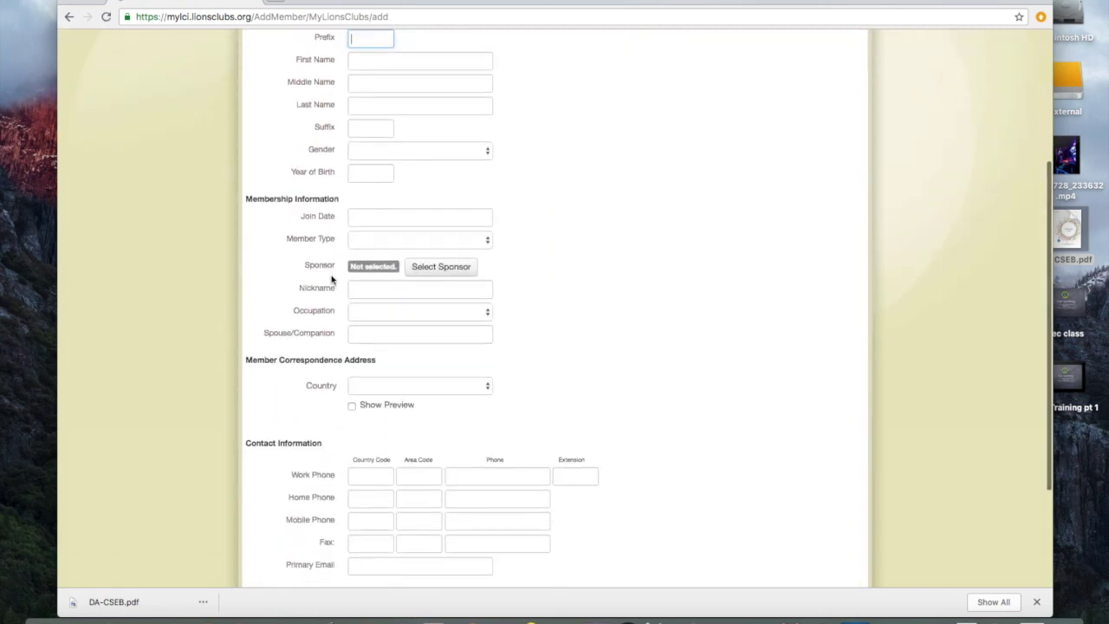
pyautogui.scroll(-4, 331, 277)
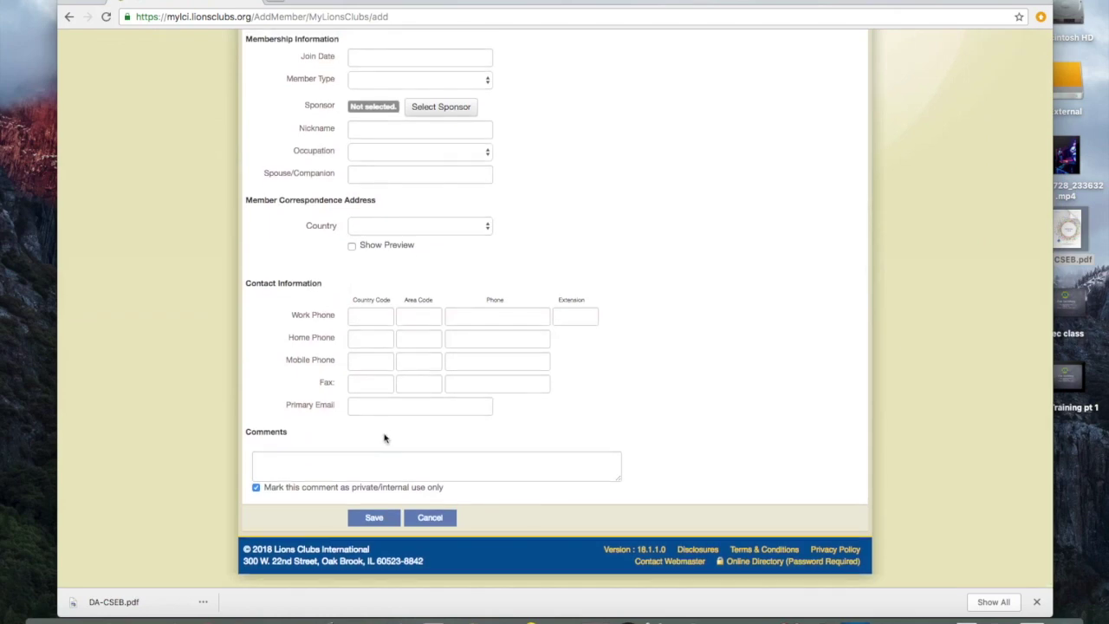
pyautogui.scroll(8, 379, 403)
pyautogui.scroll(-5, 379, 403)
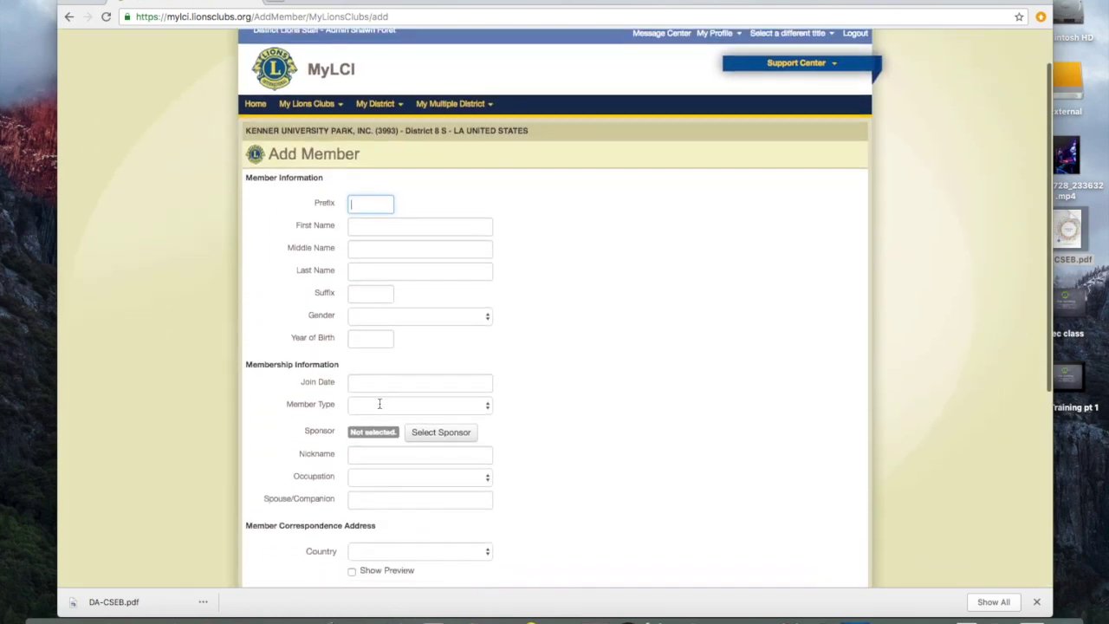
pyautogui.scroll(-3, 379, 408)
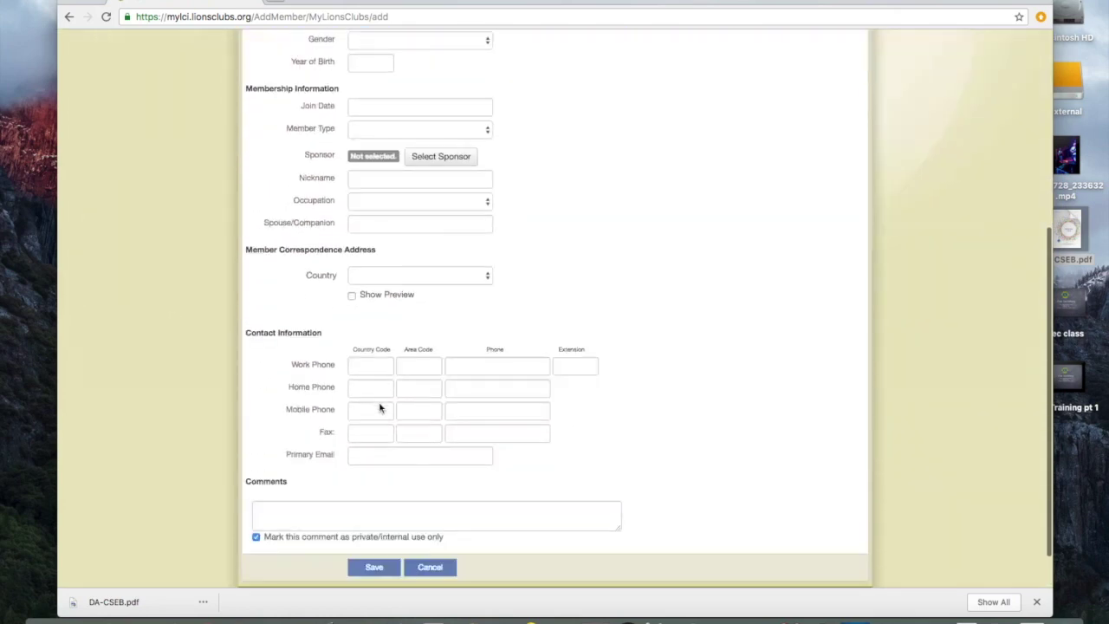
# Examine the Primary Email field in the new member's contact information, leaving it blank
pyautogui.click(365, 403)
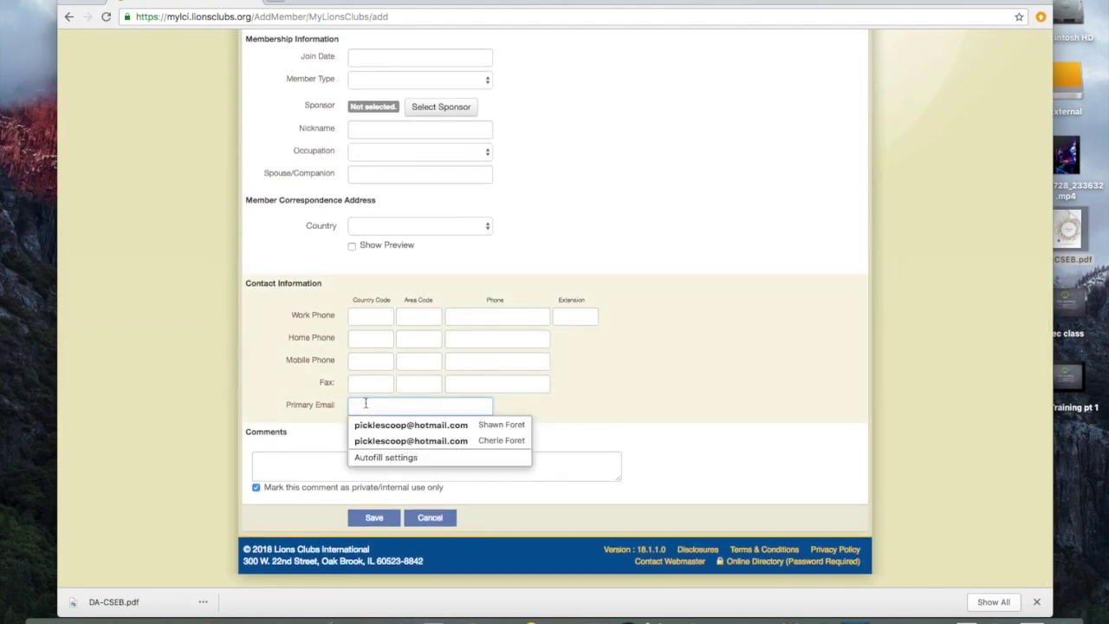
pyautogui.press('Escape')
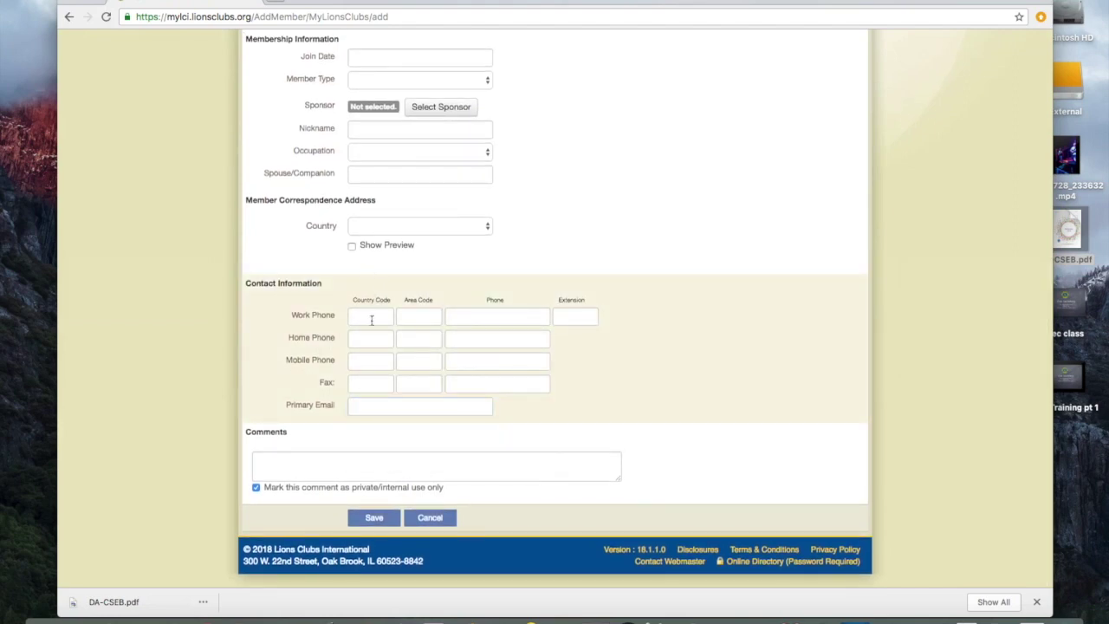
pyautogui.click(352, 406)
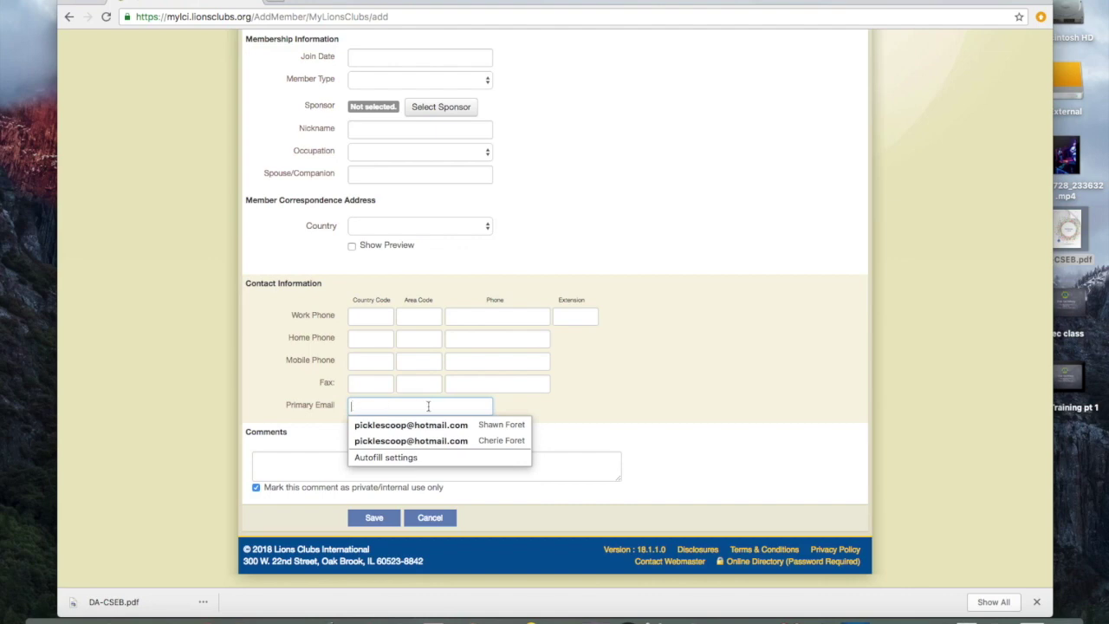
pyautogui.press('Escape')
pyautogui.click(521, 261)
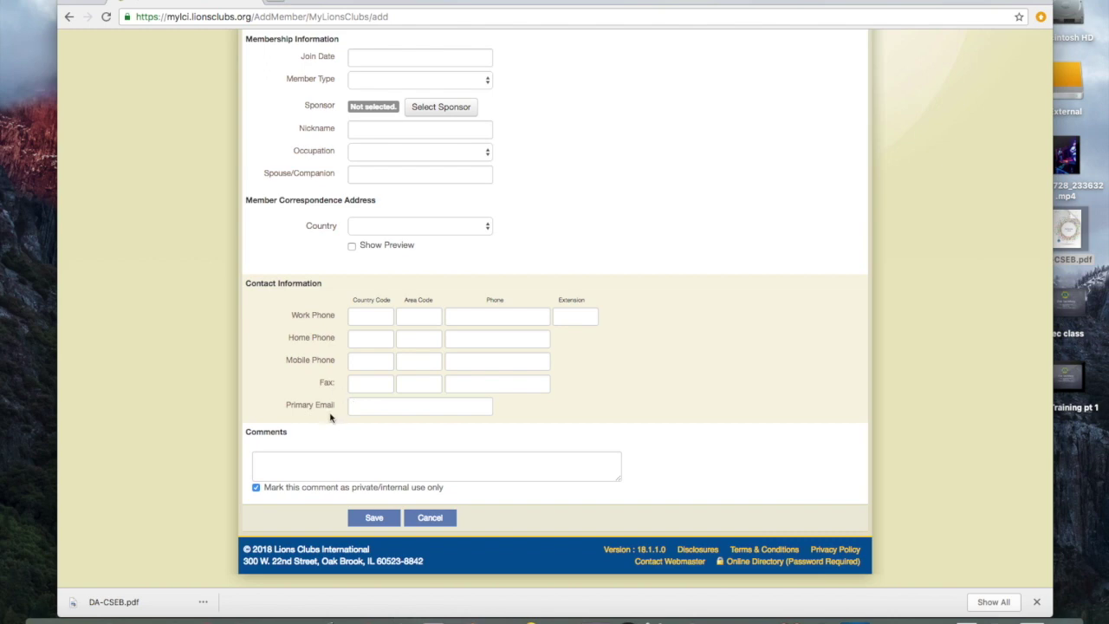
# Review the Add Member form from the Prefix field down to the comments and cancel it without saving
pyautogui.scroll(5, 329, 414)
pyautogui.scroll(-5, 330, 414)
pyautogui.scroll(5, 365, 522)
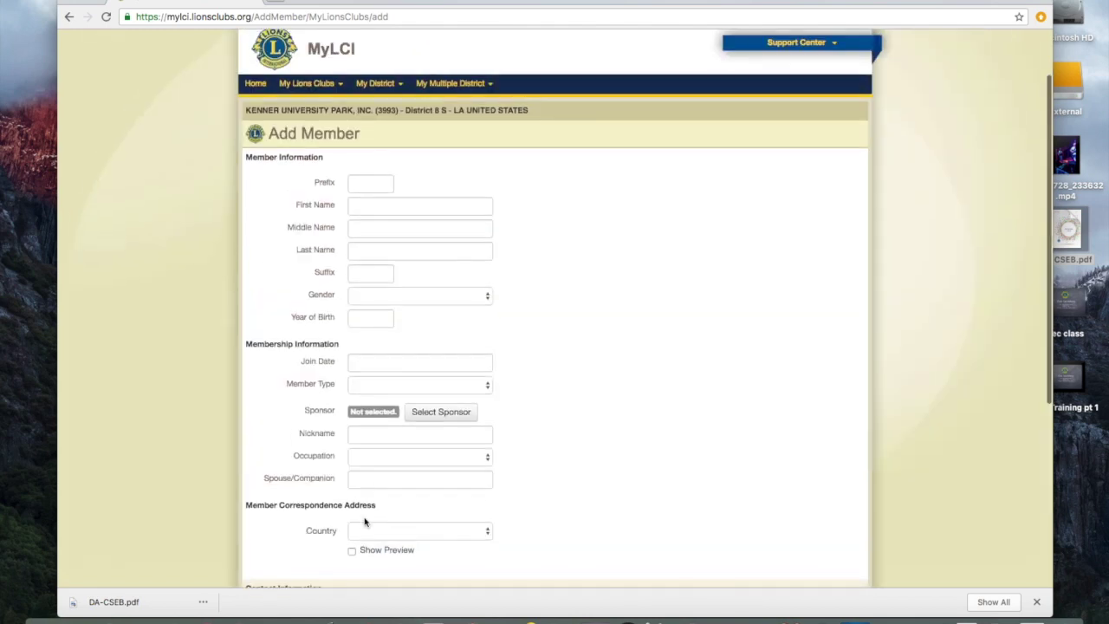
pyautogui.click(362, 183)
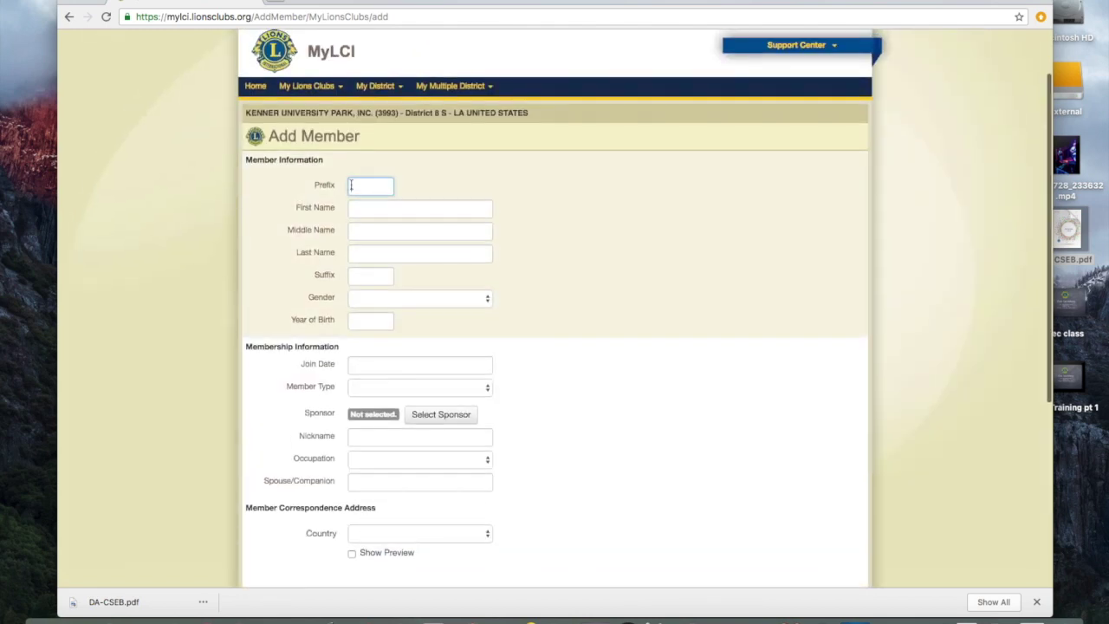
pyautogui.scroll(-5, 286, 243)
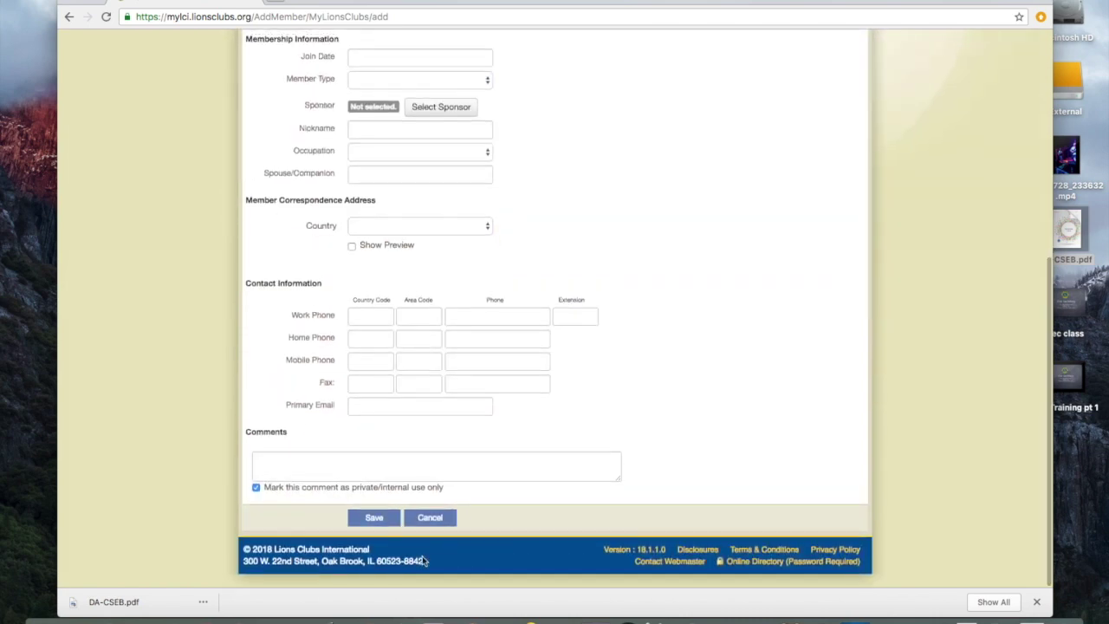
pyautogui.click(427, 517)
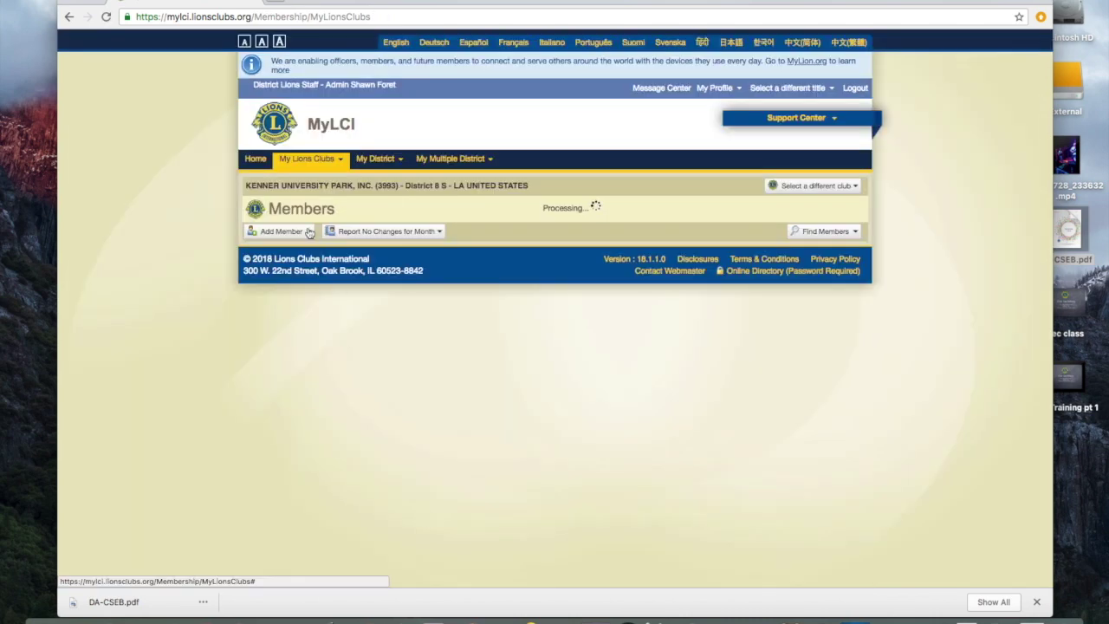
# Open the Returning Members page and search for a former member by last name
pyautogui.click(286, 233)
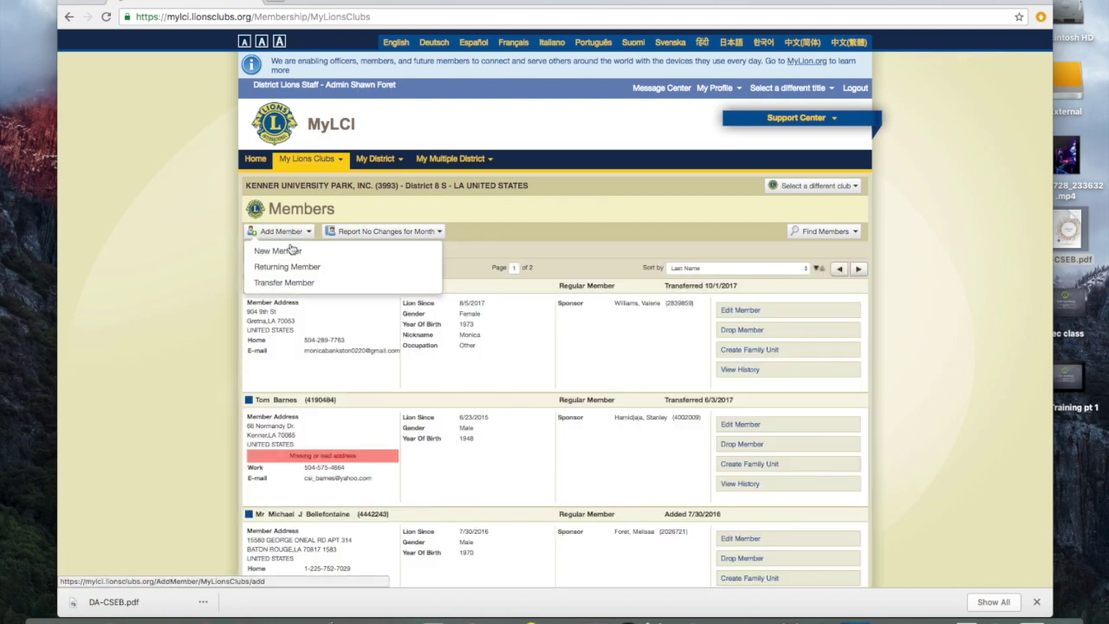
pyautogui.click(289, 270)
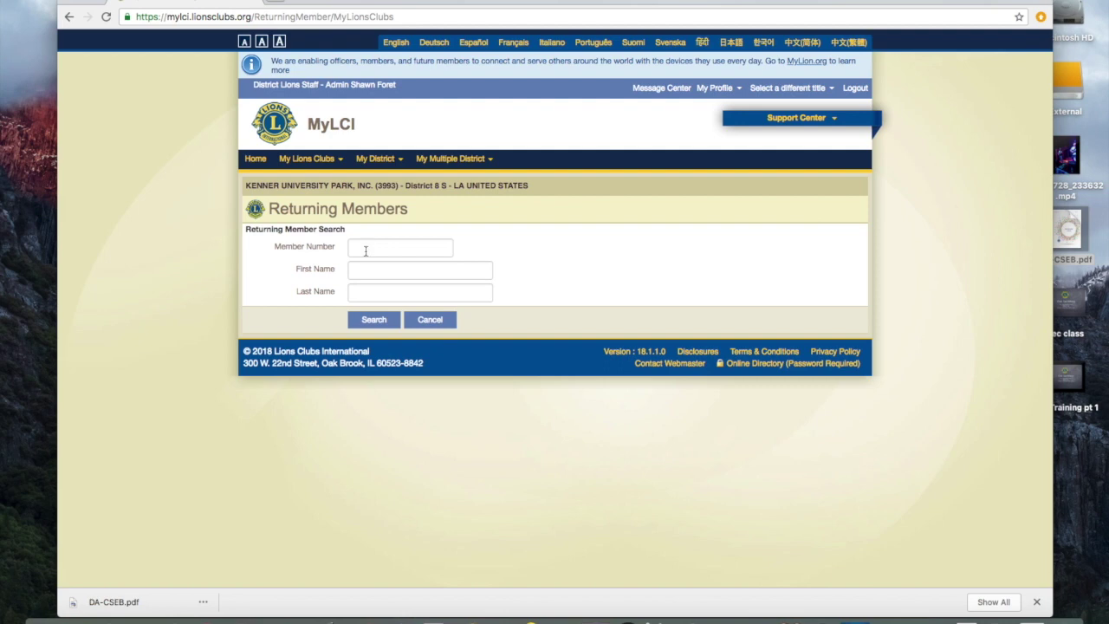
pyautogui.click(363, 271)
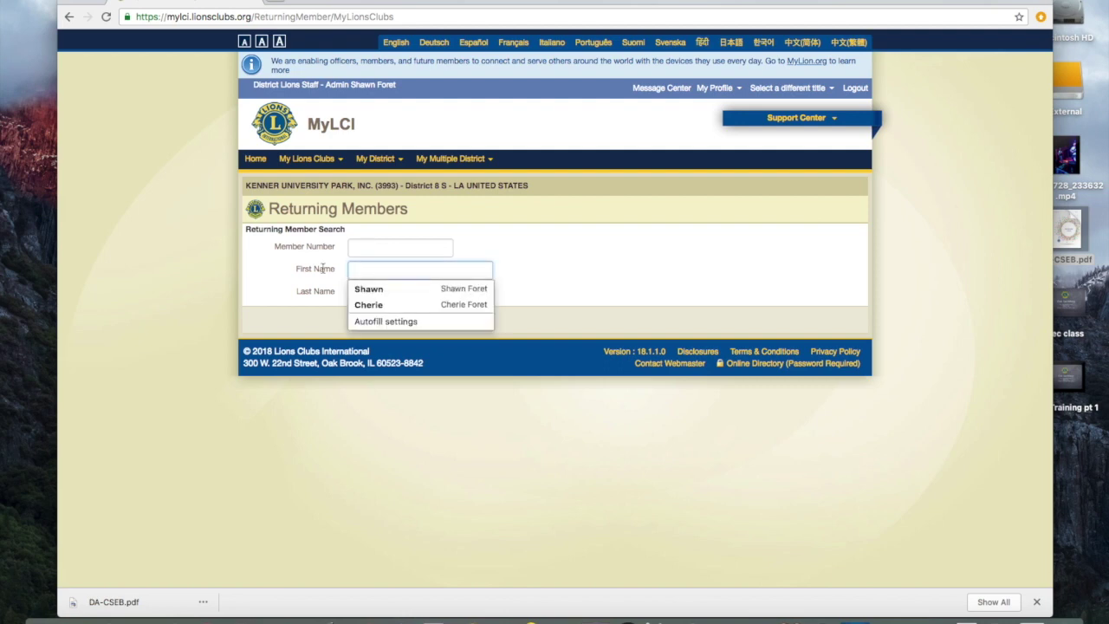
pyautogui.press('Escape')
pyautogui.press('Tab')
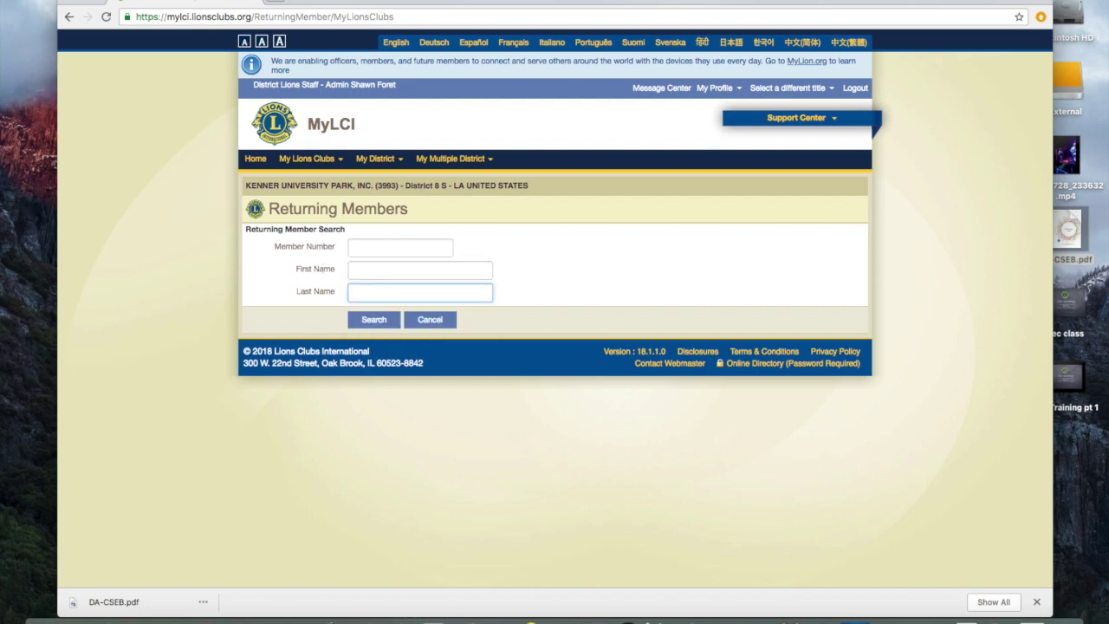
pyautogui.write('Foret')
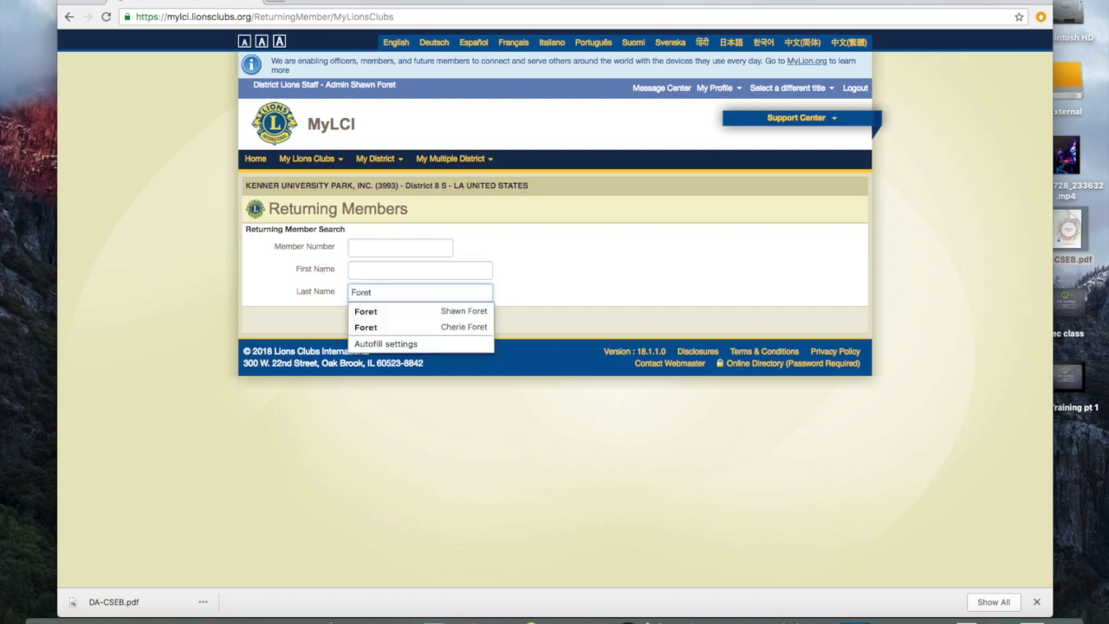
pyautogui.press('Escape')
pyautogui.click(371, 320)
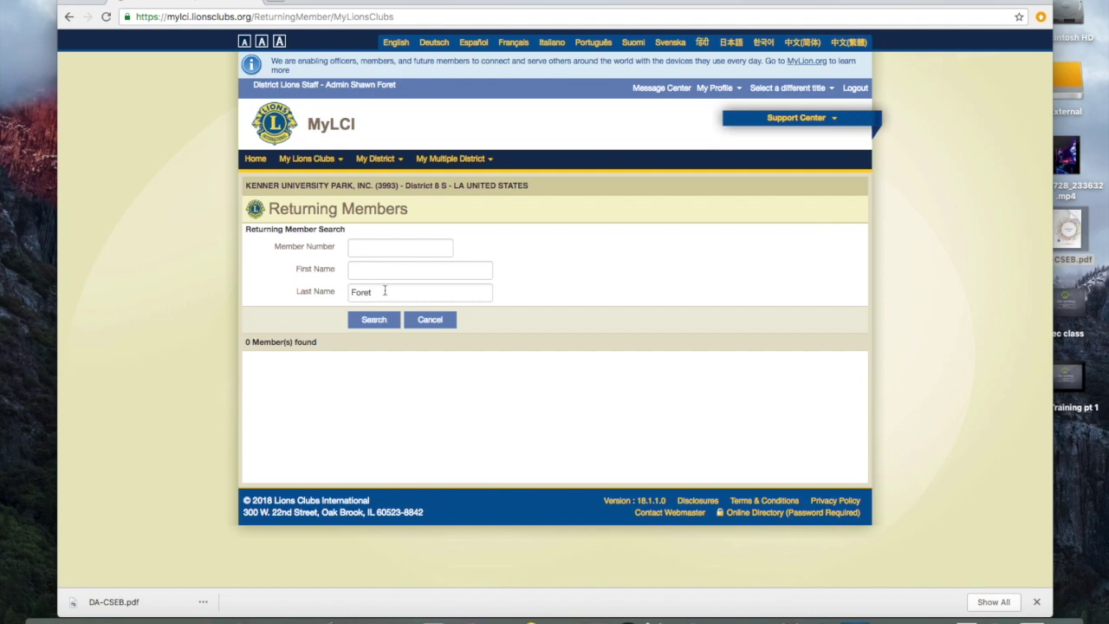
# Clear the last name from the returning member search and go back to the club's Members list
pyautogui.click(385, 291)
pyautogui.moveTo(385, 292); pyautogui.dragTo(328, 290)
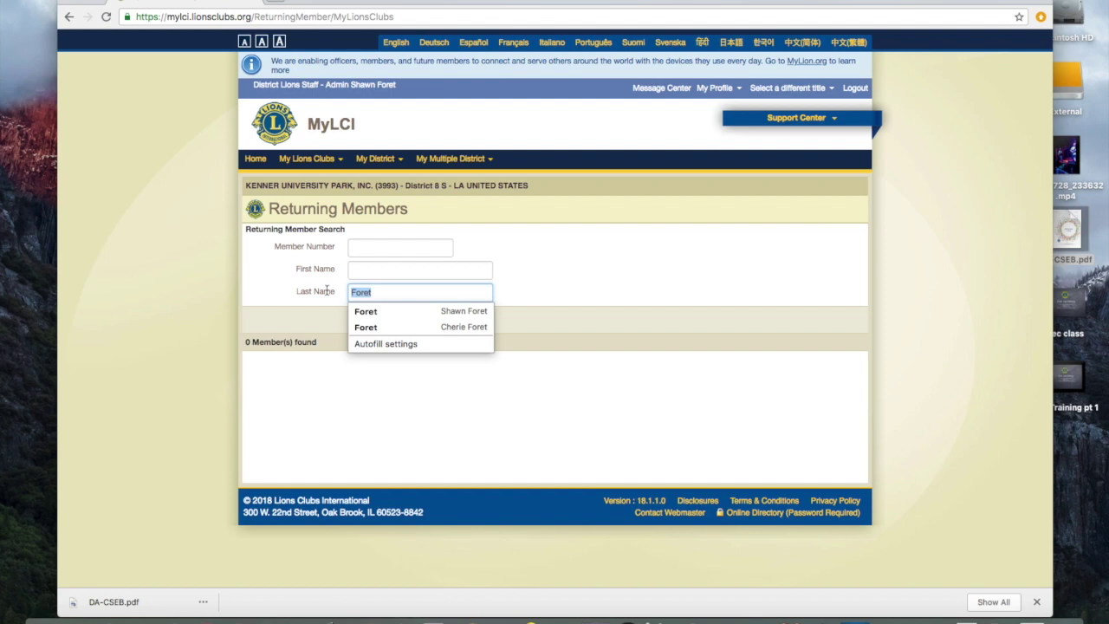
pyautogui.press('BackSpace')
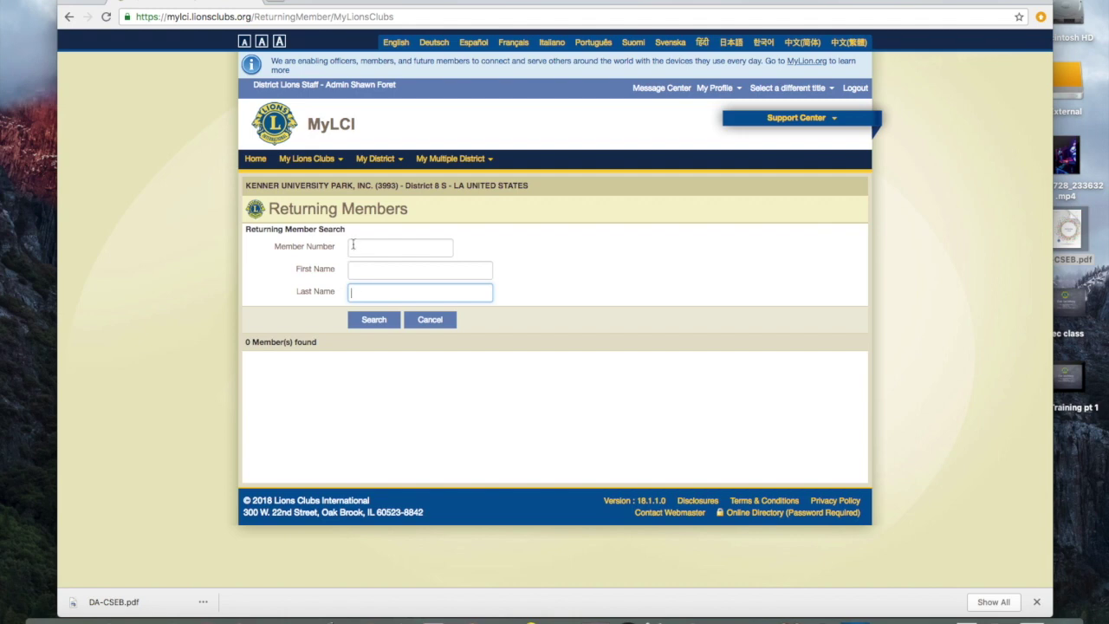
pyautogui.click(69, 17)
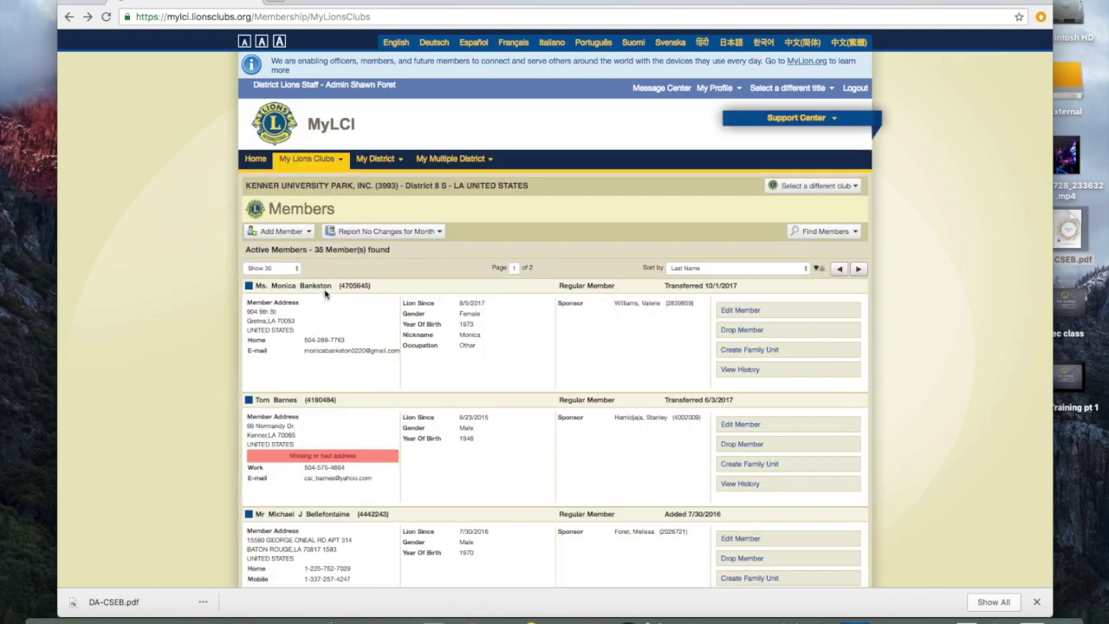
# Check which months are offered for reporting no membership changes, without submitting a report
pyautogui.click(400, 236)
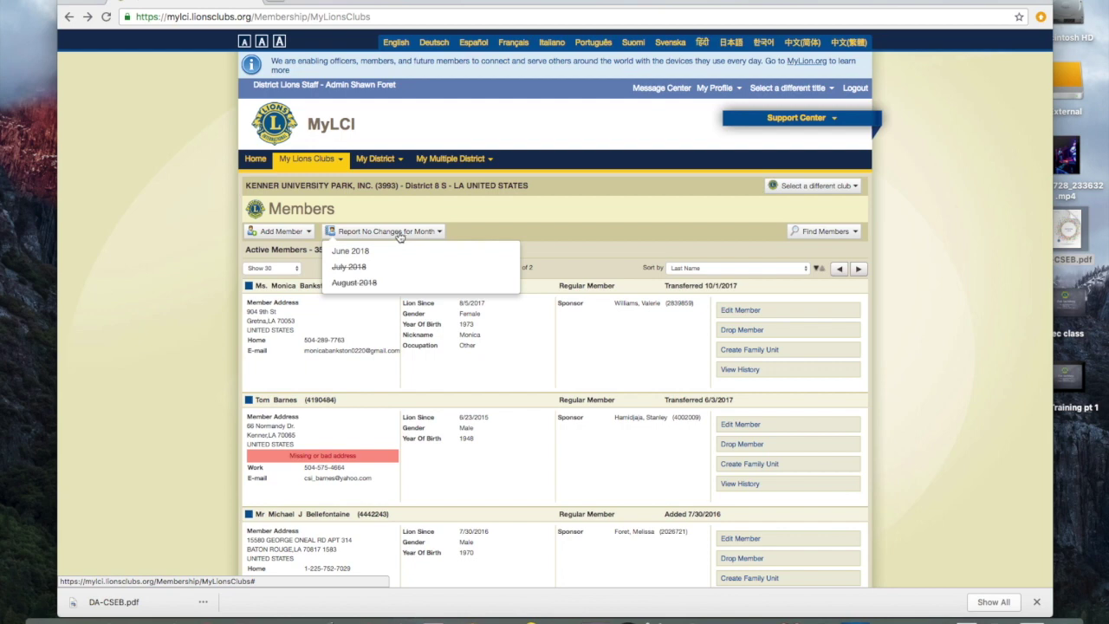
pyautogui.click(363, 286)
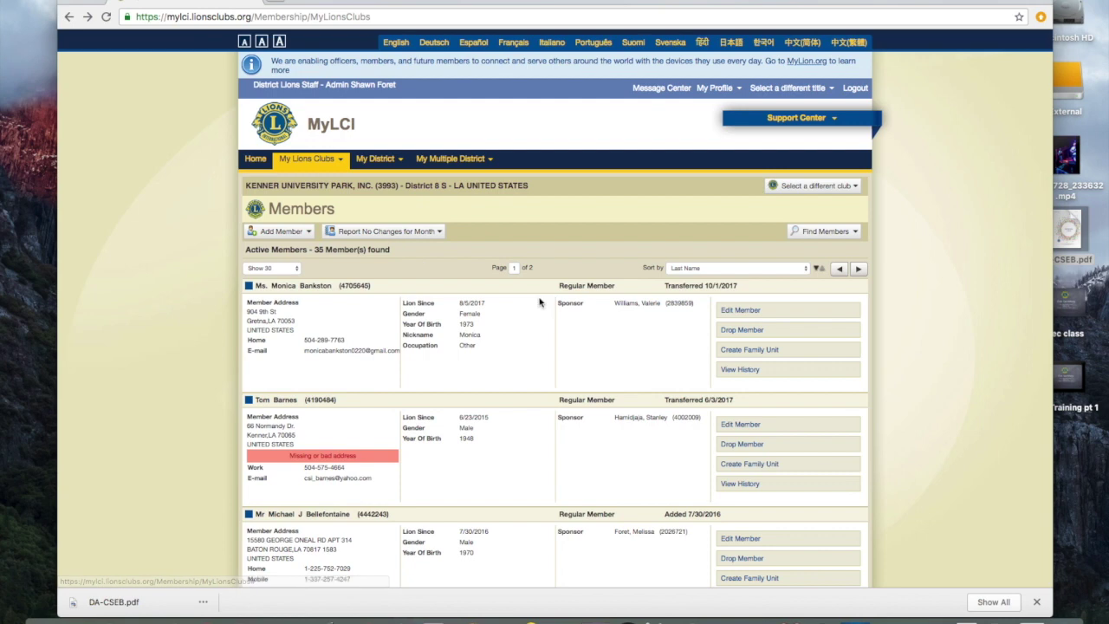
# Open the club's Reports page and look over the available reports
pyautogui.scroll(-3, 539, 301)
pyautogui.scroll(3, 539, 301)
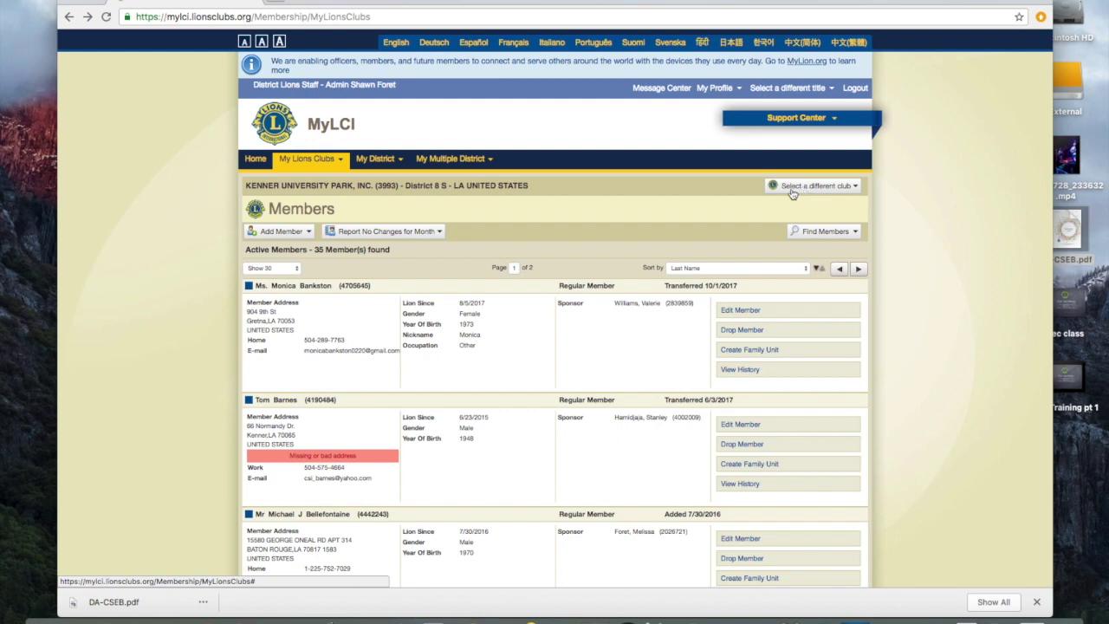
pyautogui.click(319, 161)
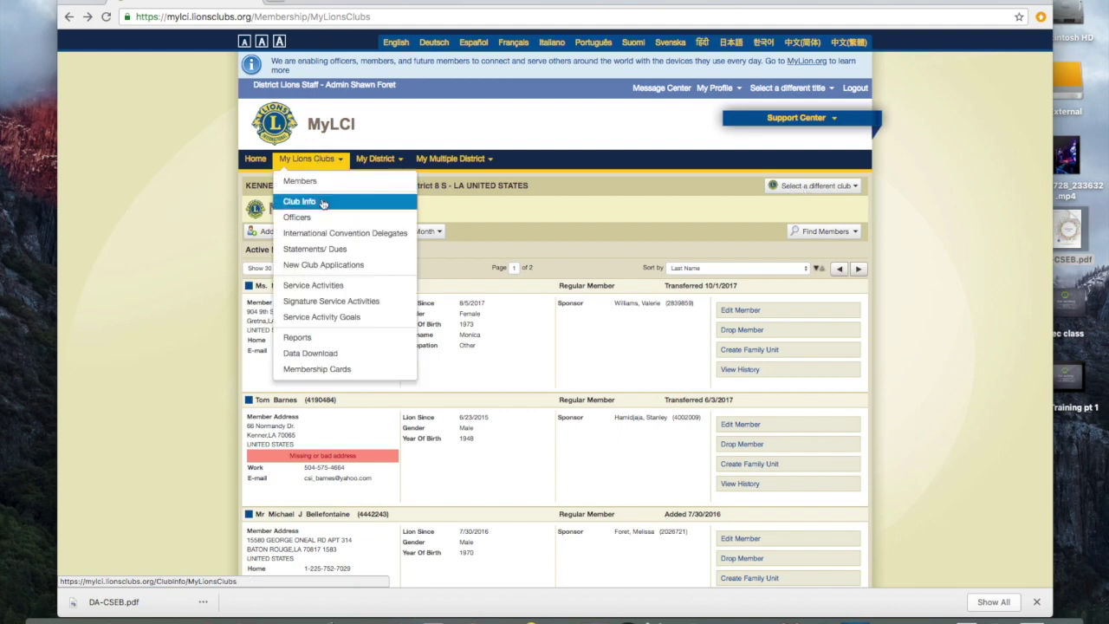
pyautogui.click(311, 339)
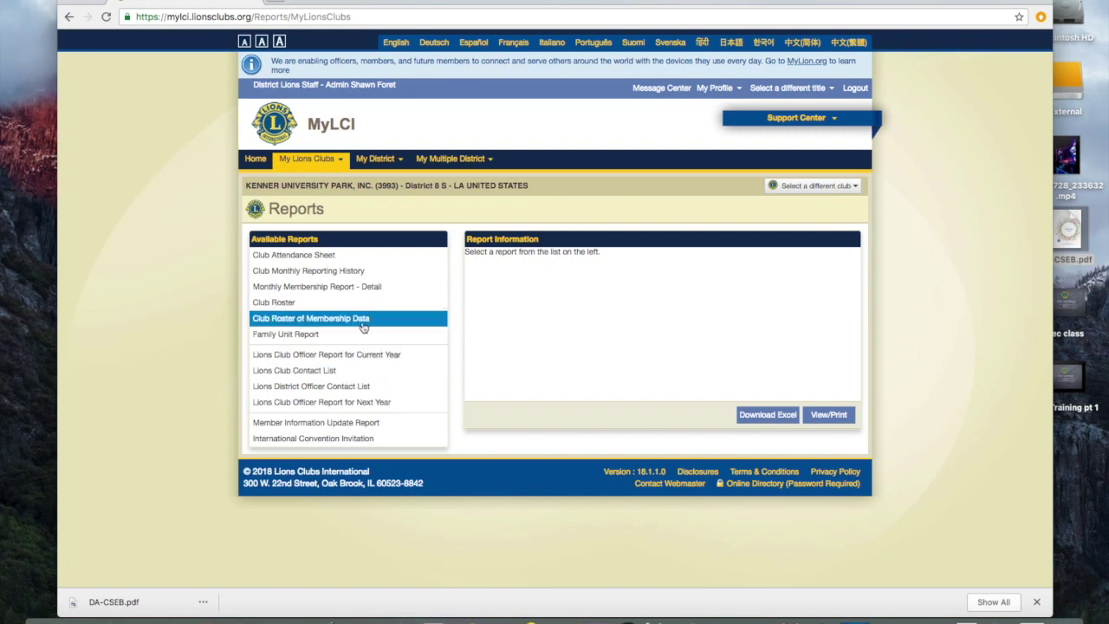
# Open the club's Membership Cards page and choose the letter-size layout with 8 - 2 x 3 1/2 inch cards per page
pyautogui.click(319, 161)
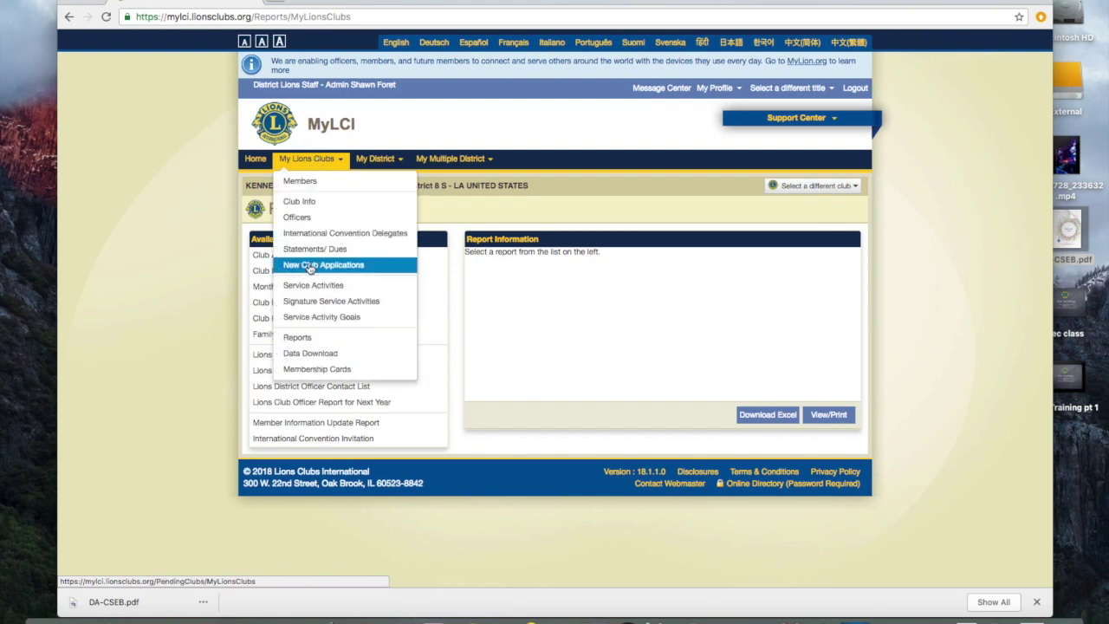
pyautogui.click(317, 371)
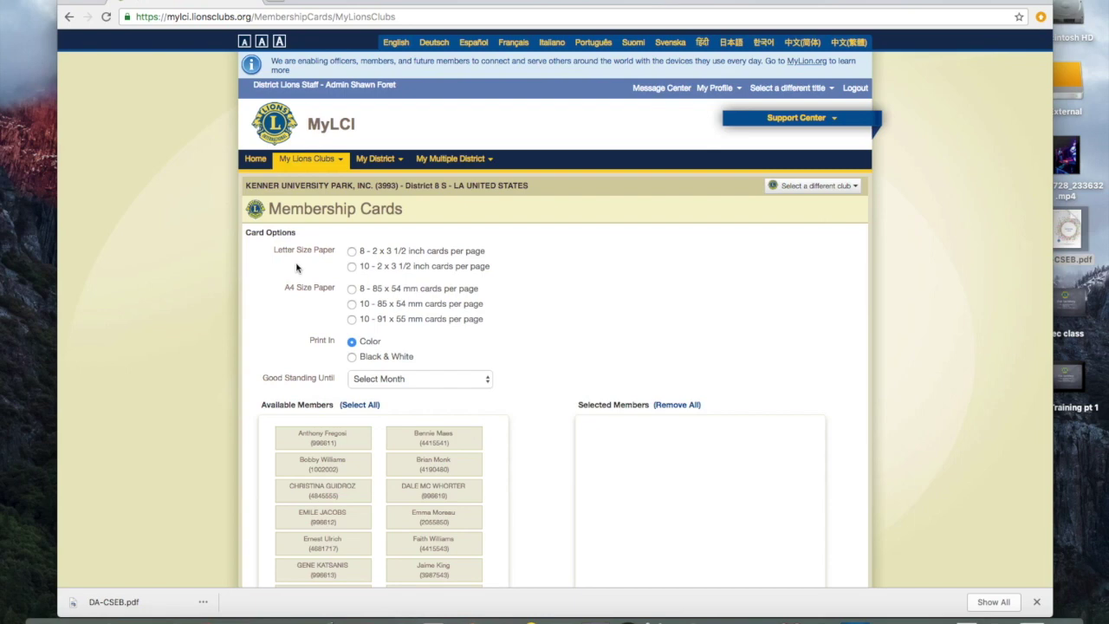
pyautogui.click(351, 251)
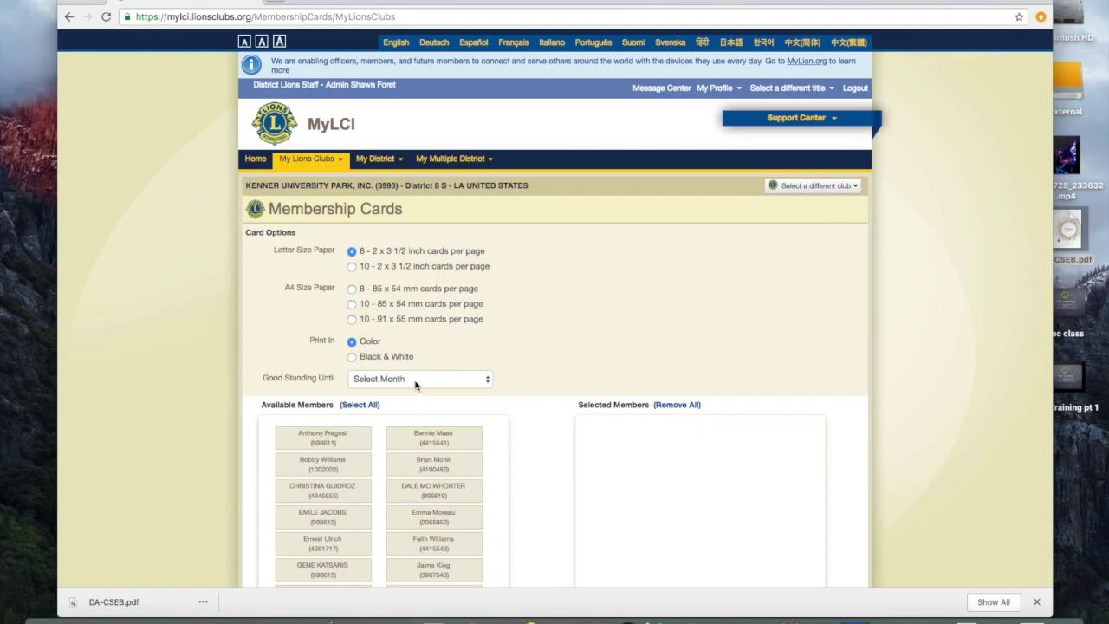
# Add club members individually to the Selected Members list for the membership cards
pyautogui.scroll(-5, 414, 387)
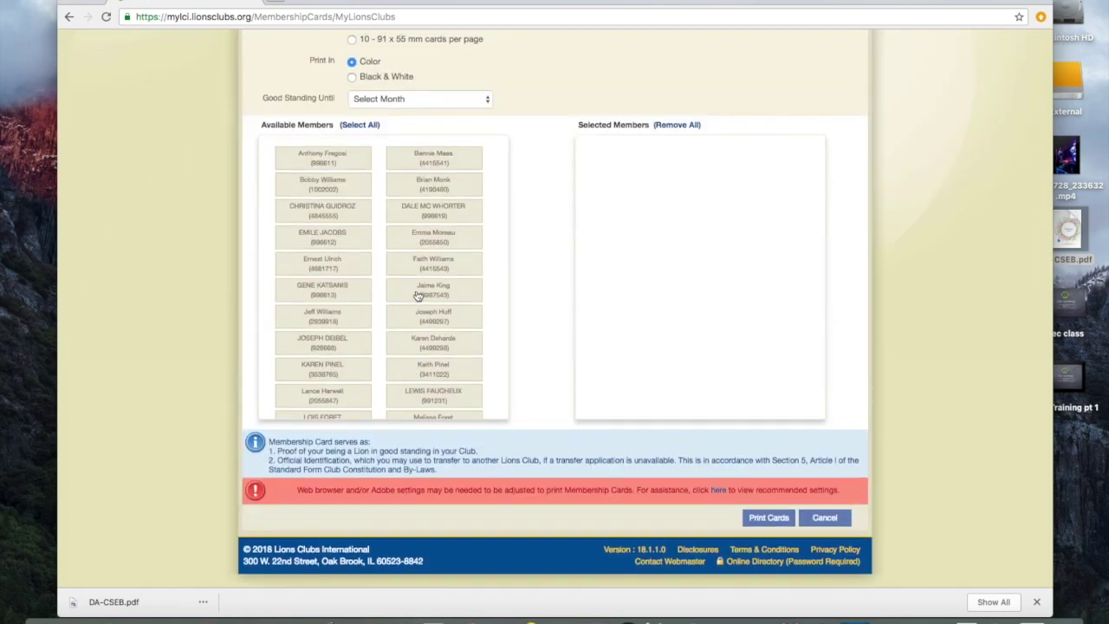
pyautogui.click(417, 295)
pyautogui.click(420, 263)
pyautogui.click(419, 232)
pyautogui.click(421, 210)
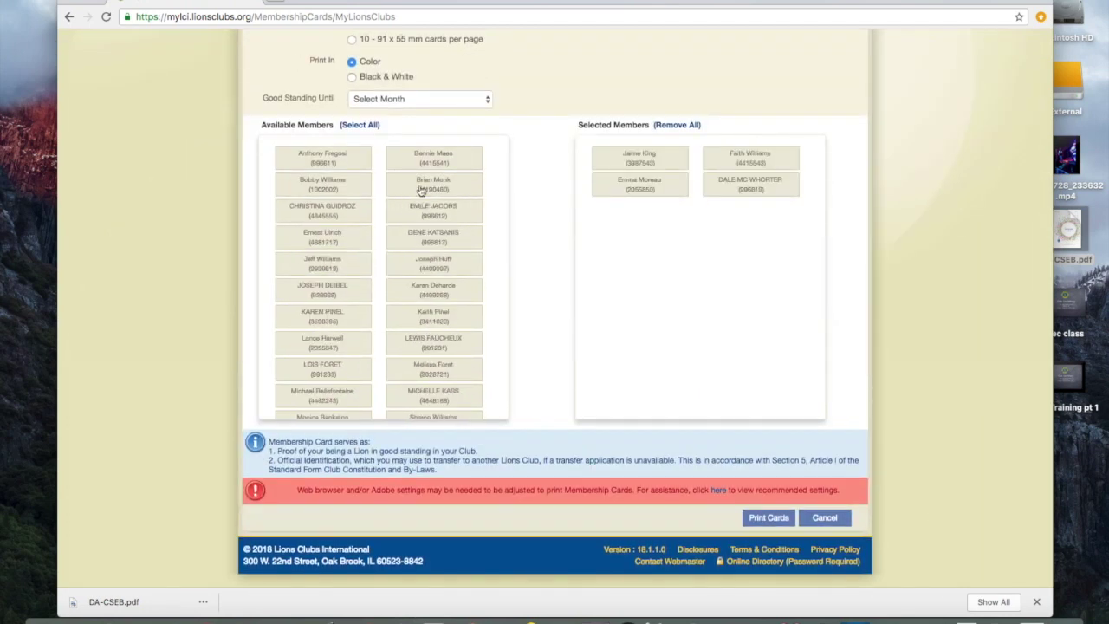
pyautogui.click(421, 186)
pyautogui.click(419, 157)
pyautogui.click(310, 159)
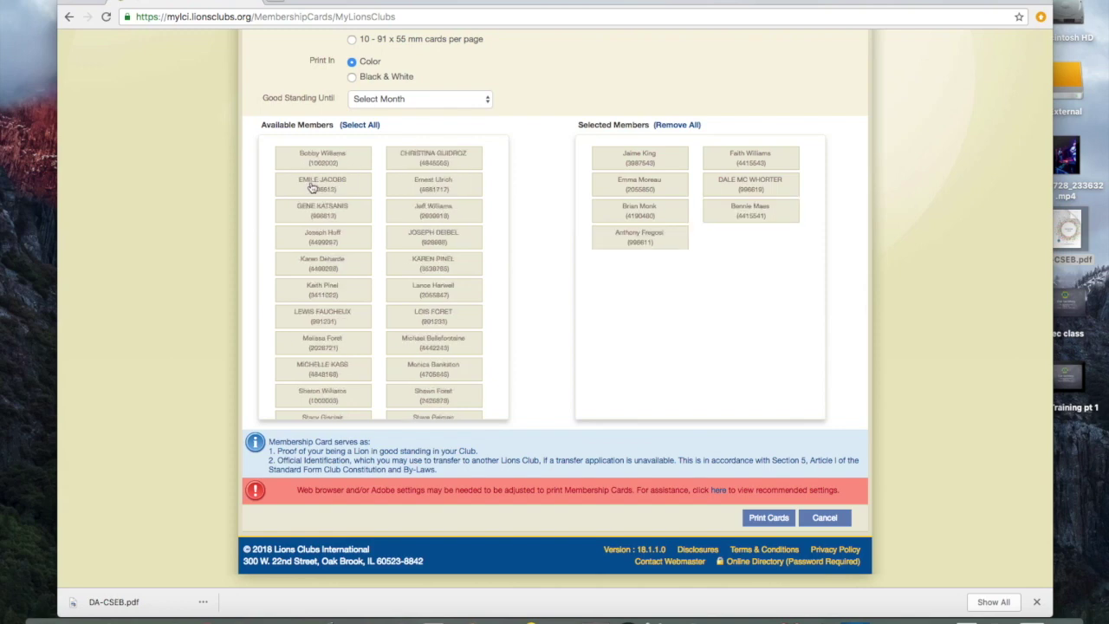
pyautogui.click(310, 184)
pyautogui.click(310, 235)
pyautogui.click(310, 262)
pyautogui.click(310, 294)
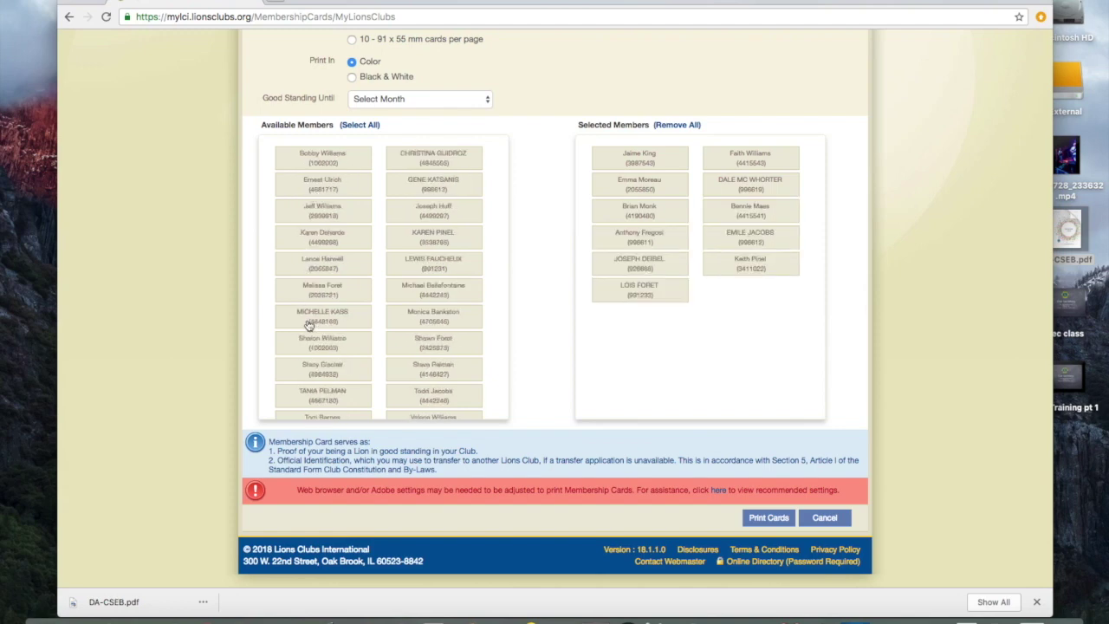
pyautogui.click(309, 322)
pyautogui.click(310, 345)
pyautogui.click(360, 371)
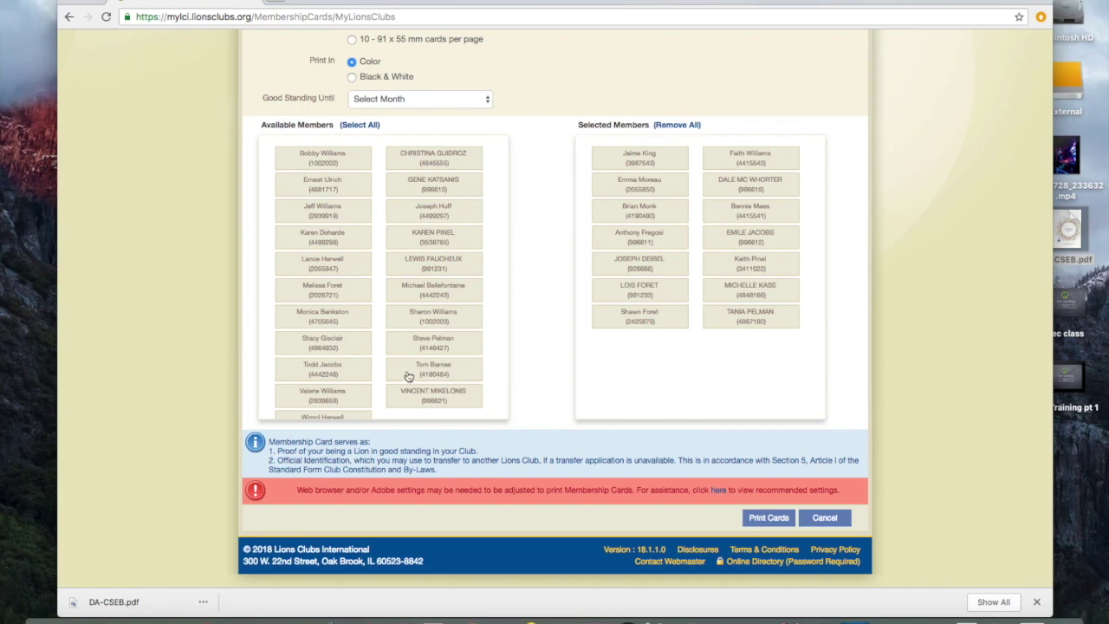
pyautogui.click(411, 377)
pyautogui.click(422, 334)
pyautogui.click(424, 289)
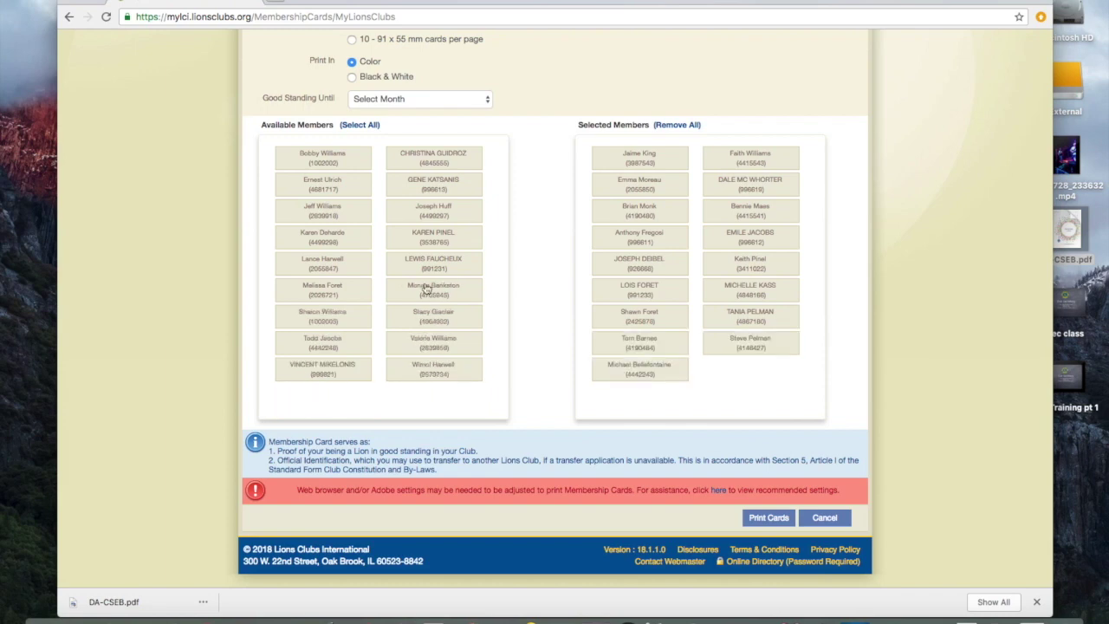
# Select all remaining available members and try to print the cards without choosing a good standing month
pyautogui.click(357, 127)
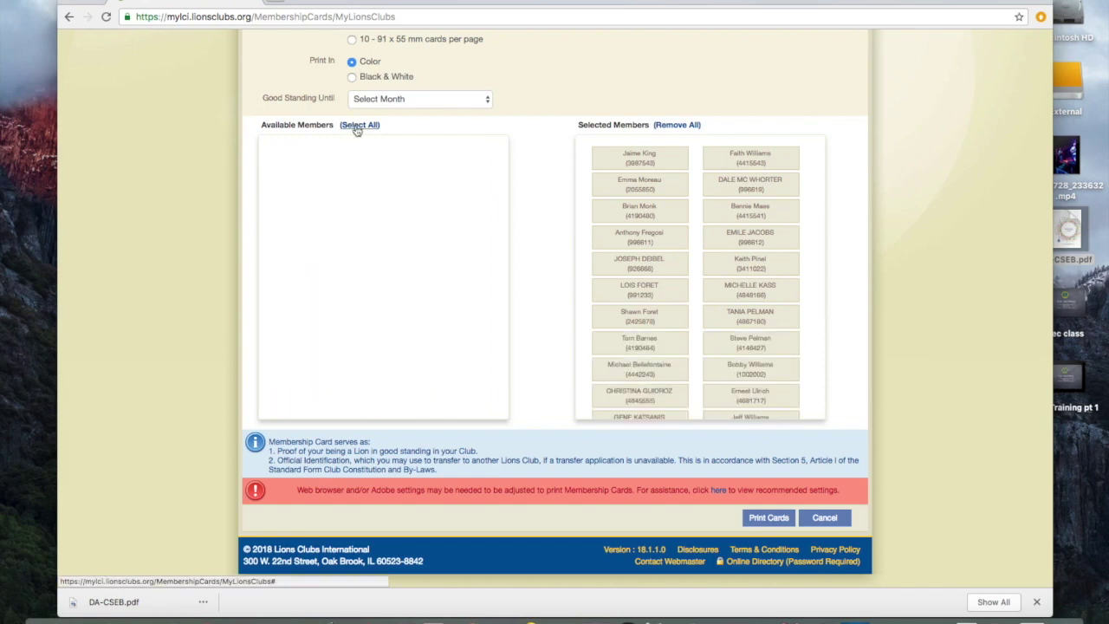
pyautogui.click(762, 520)
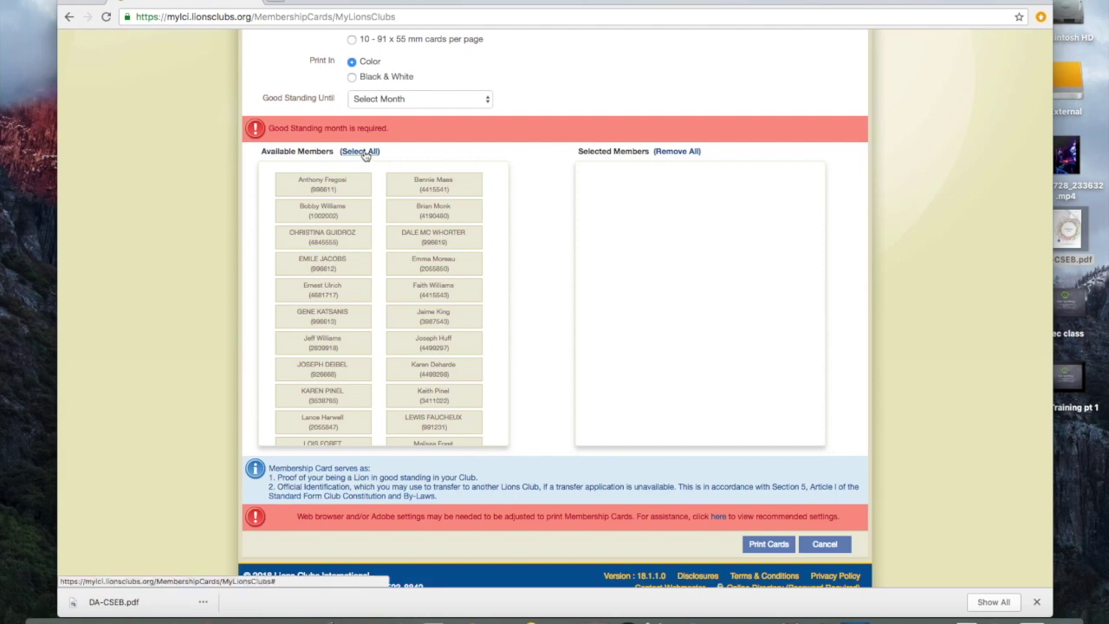
# Generate the printable membership cards for all members with Good Standing Until set to 06/2019
pyautogui.click(364, 152)
pyautogui.click(416, 98)
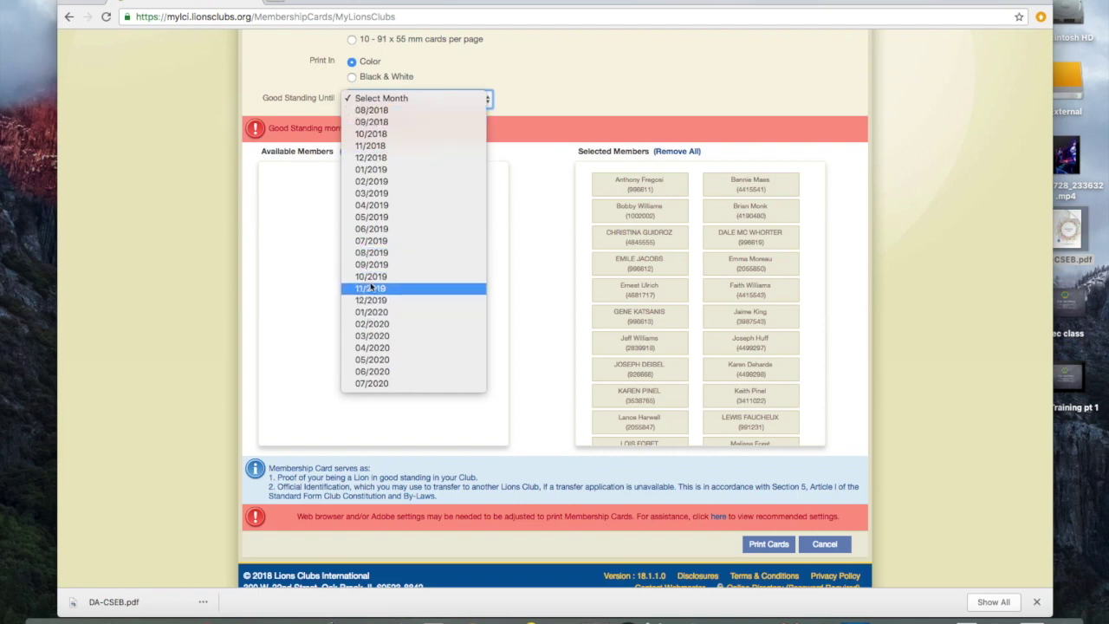
pyautogui.click(374, 230)
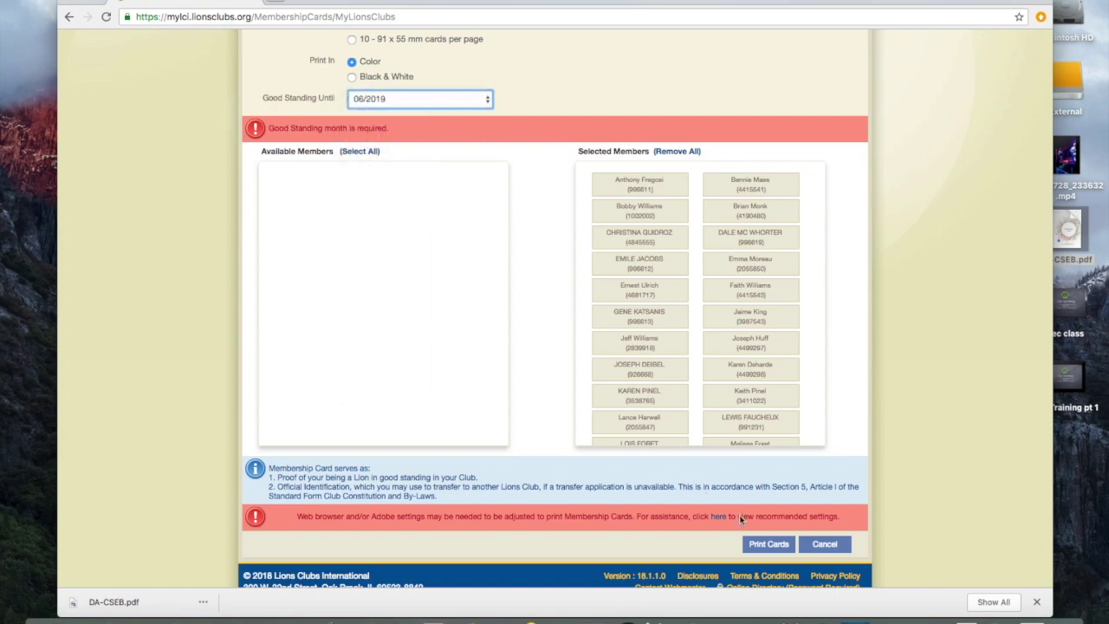
pyautogui.click(780, 546)
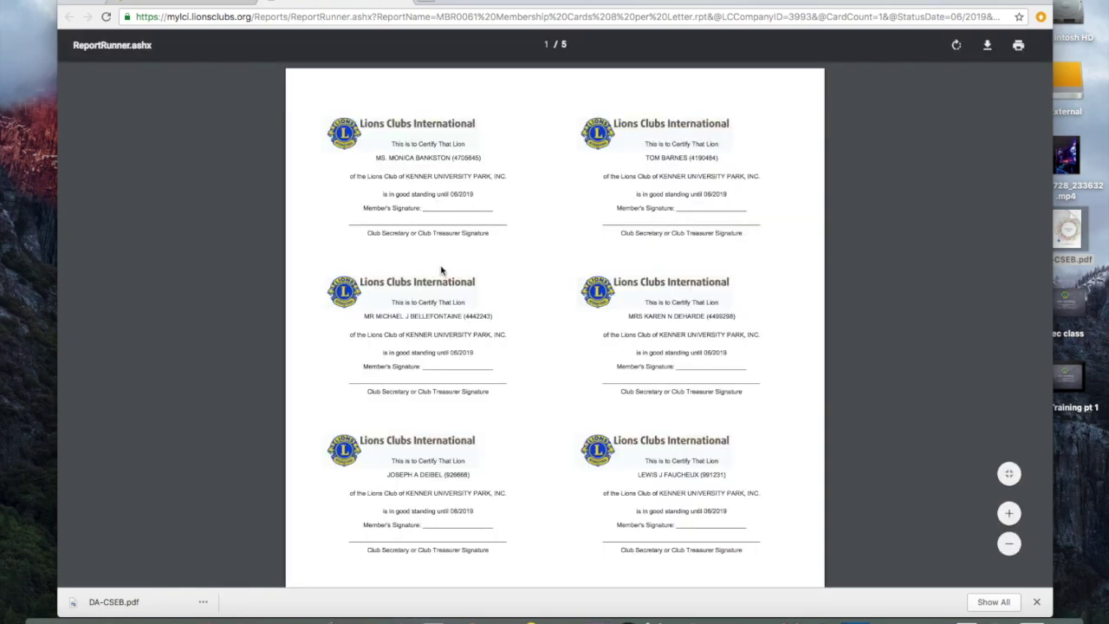
# Look through the pages of generated membership cards, then close the card document and return to MyLCI
pyautogui.scroll(-8, 441, 270)
pyautogui.scroll(-15, 441, 266)
pyautogui.scroll(-10, 441, 269)
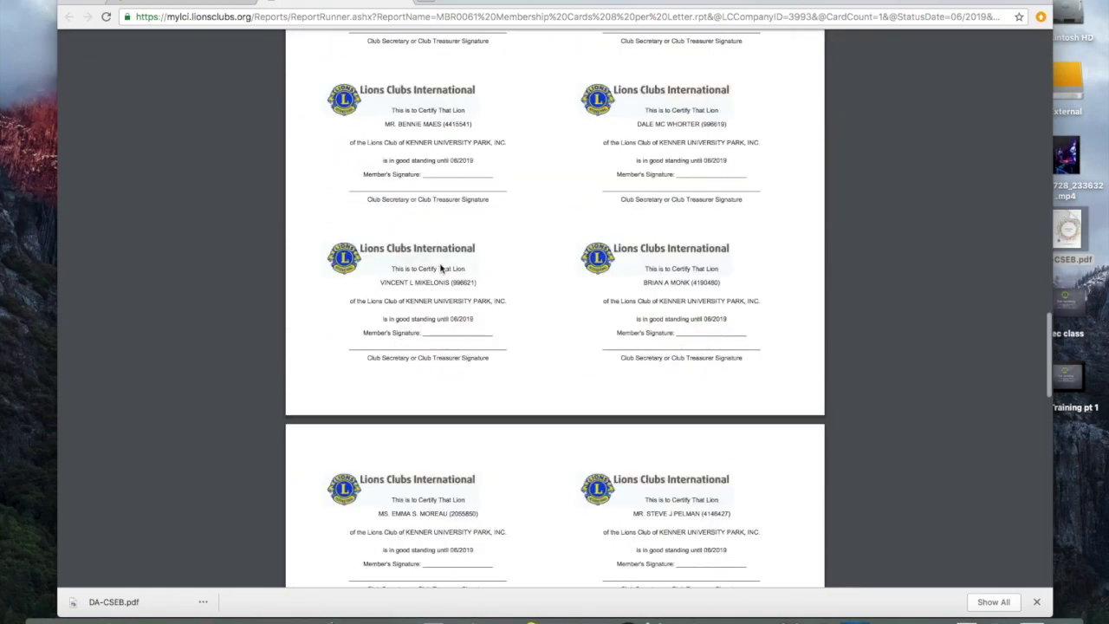
pyautogui.scroll(-8, 441, 269)
pyautogui.scroll(-8, 441, 268)
pyautogui.scroll(-5, 441, 269)
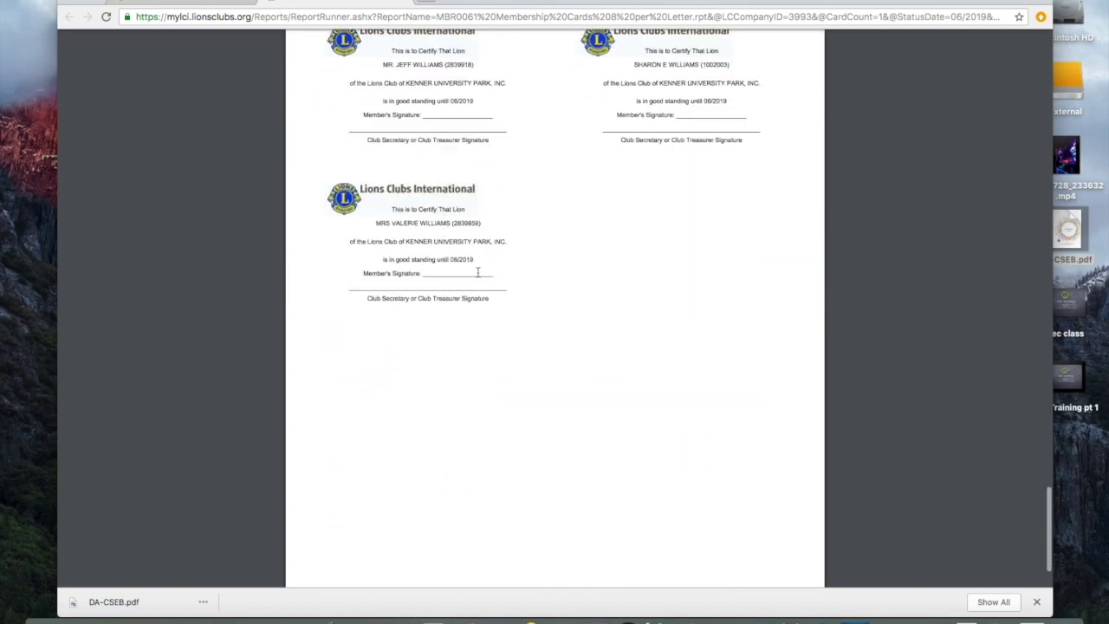
pyautogui.scroll(4, 547, 299)
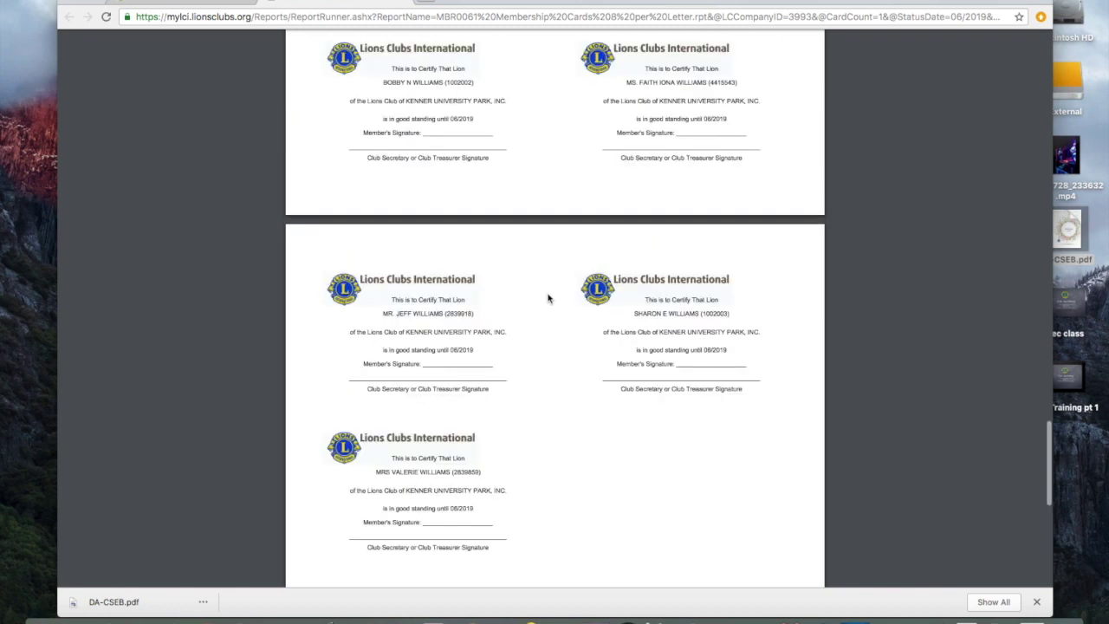
pyautogui.scroll(8, 548, 299)
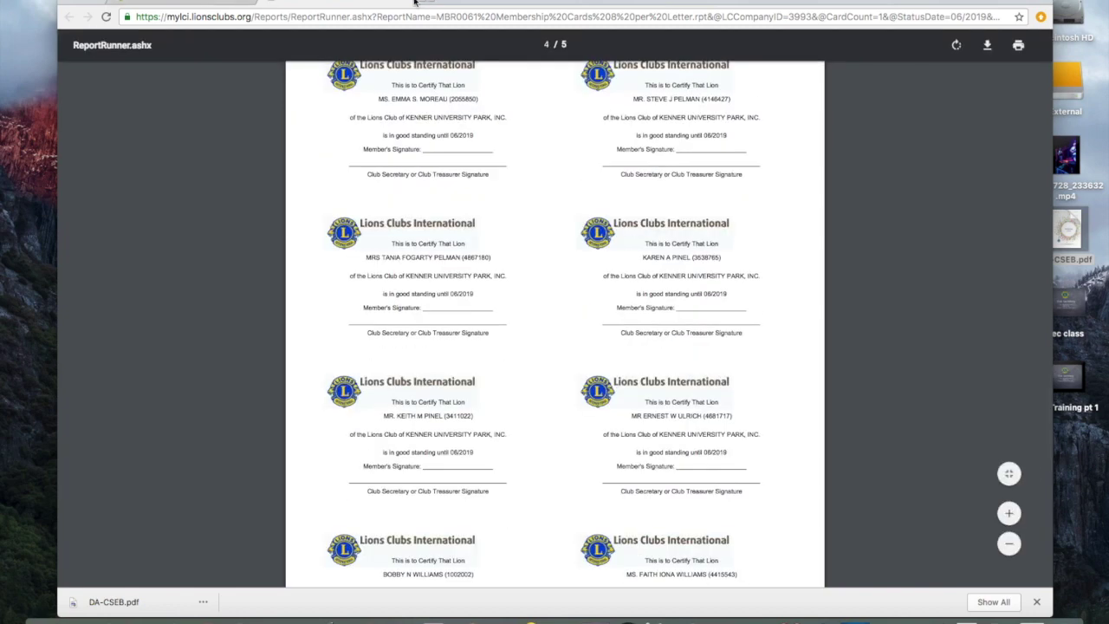
pyautogui.click(415, 2)
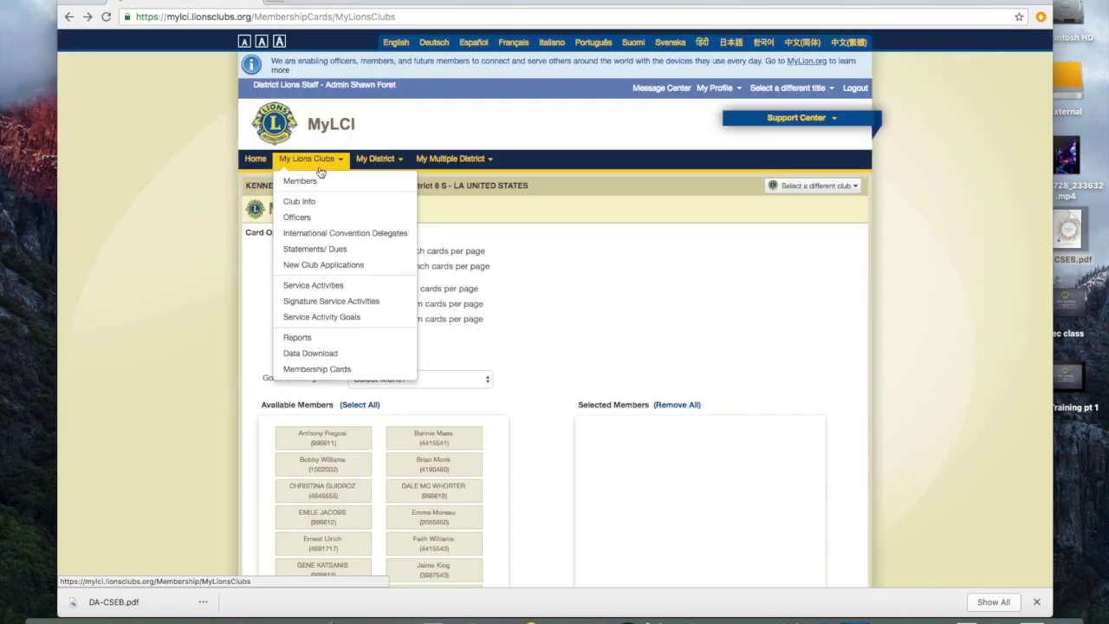
# Open the club's Signature Service Activities page and highlight the description of the Fundraising Bingo activity
pyautogui.click(318, 301)
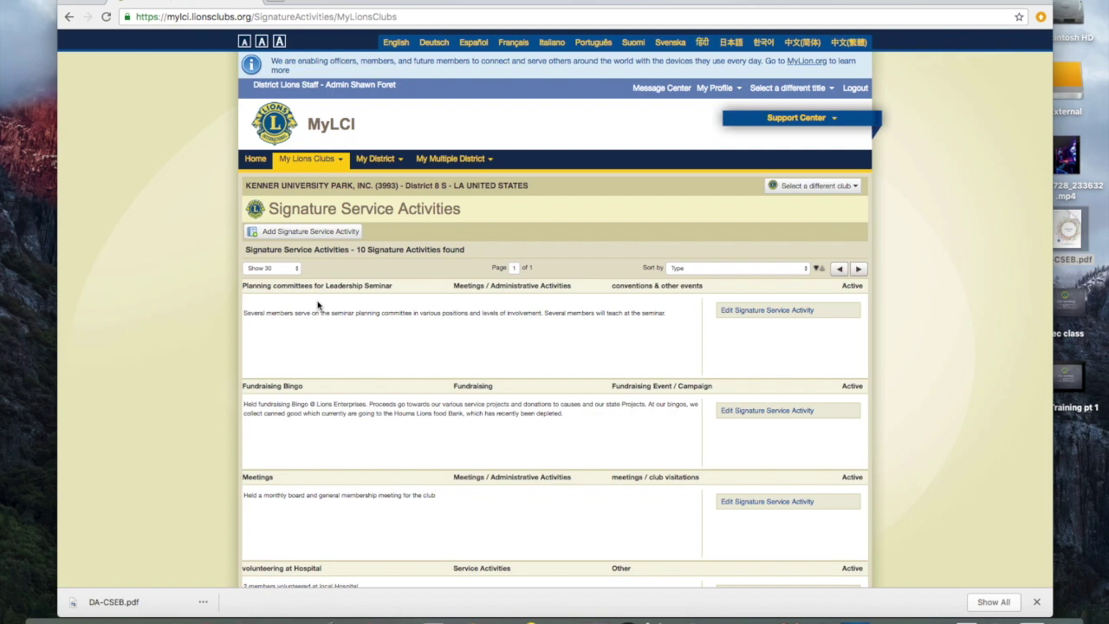
pyautogui.scroll(-3, 319, 305)
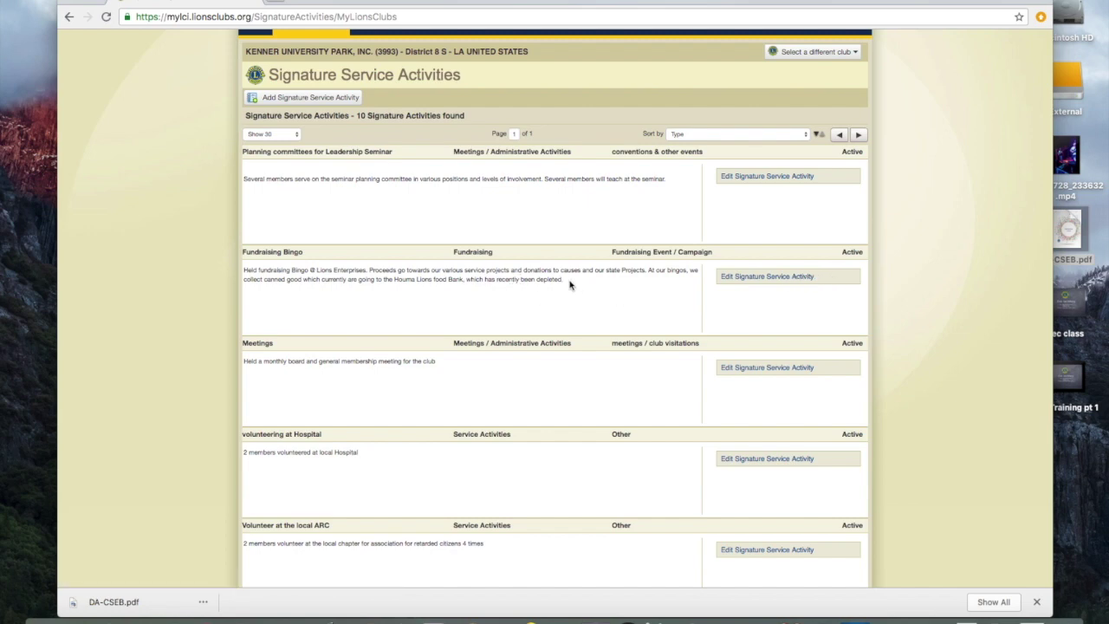
pyautogui.moveTo(567, 279); pyautogui.dragTo(323, 265)
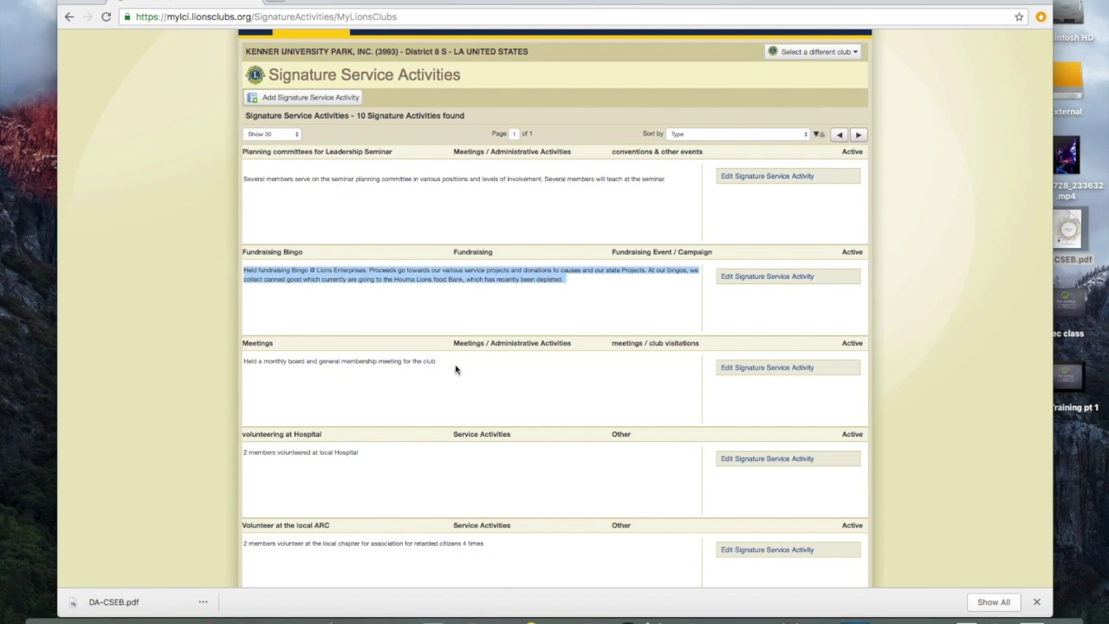
# Look through the full list of signature service activities and their descriptions
pyautogui.scroll(-5, 455, 369)
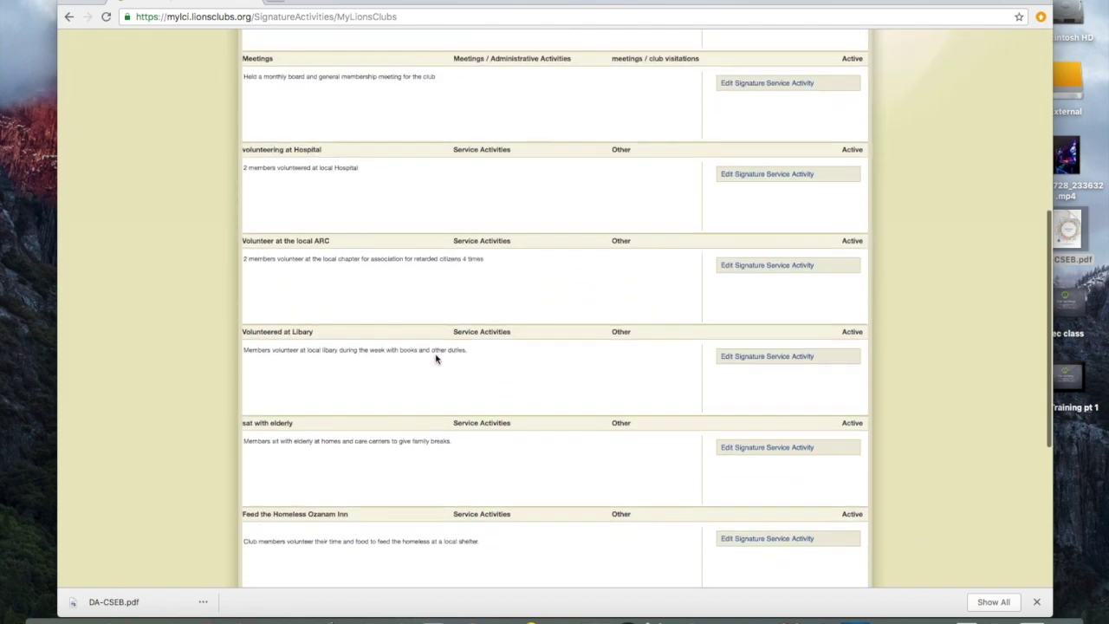
pyautogui.scroll(-3, 434, 357)
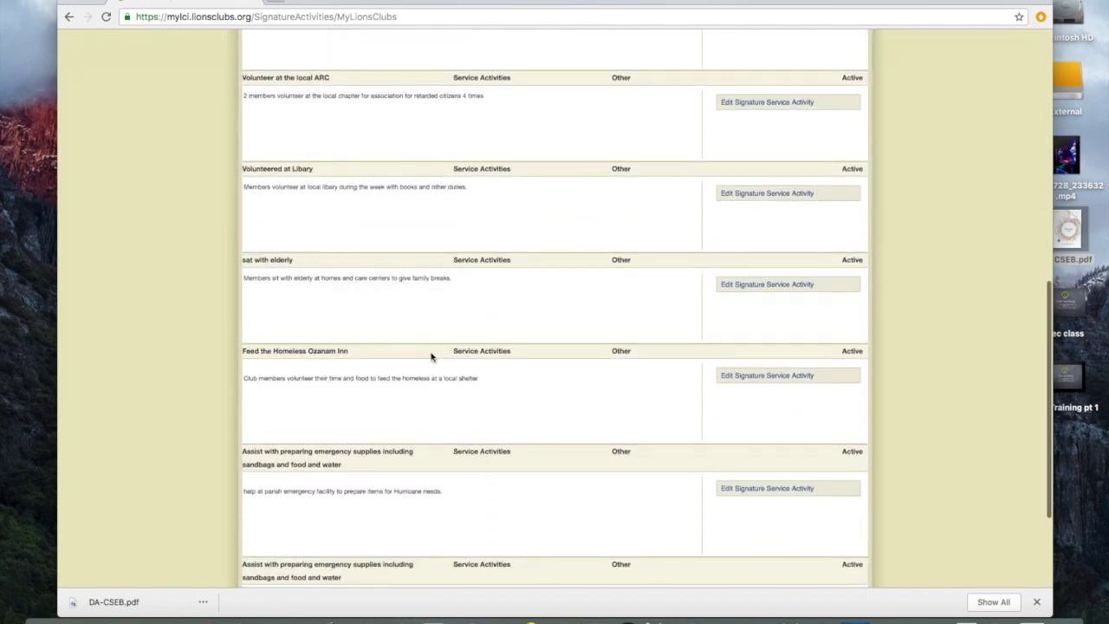
pyautogui.scroll(-2, 431, 356)
pyautogui.scroll(-2, 432, 356)
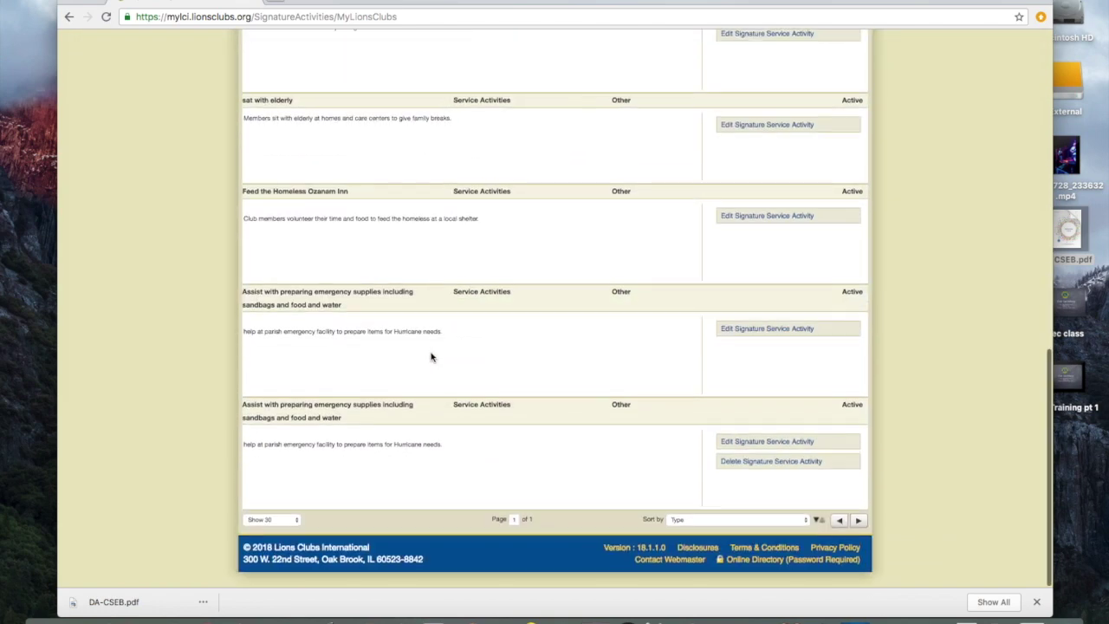
pyautogui.scroll(4, 431, 355)
pyautogui.scroll(2, 431, 352)
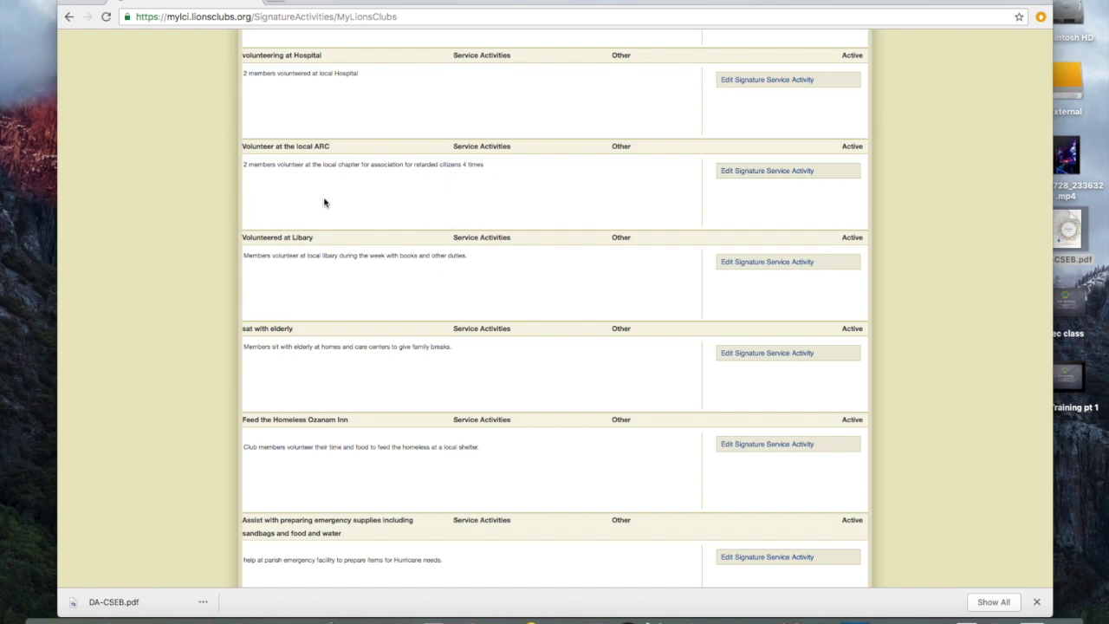
pyautogui.scroll(5, 324, 203)
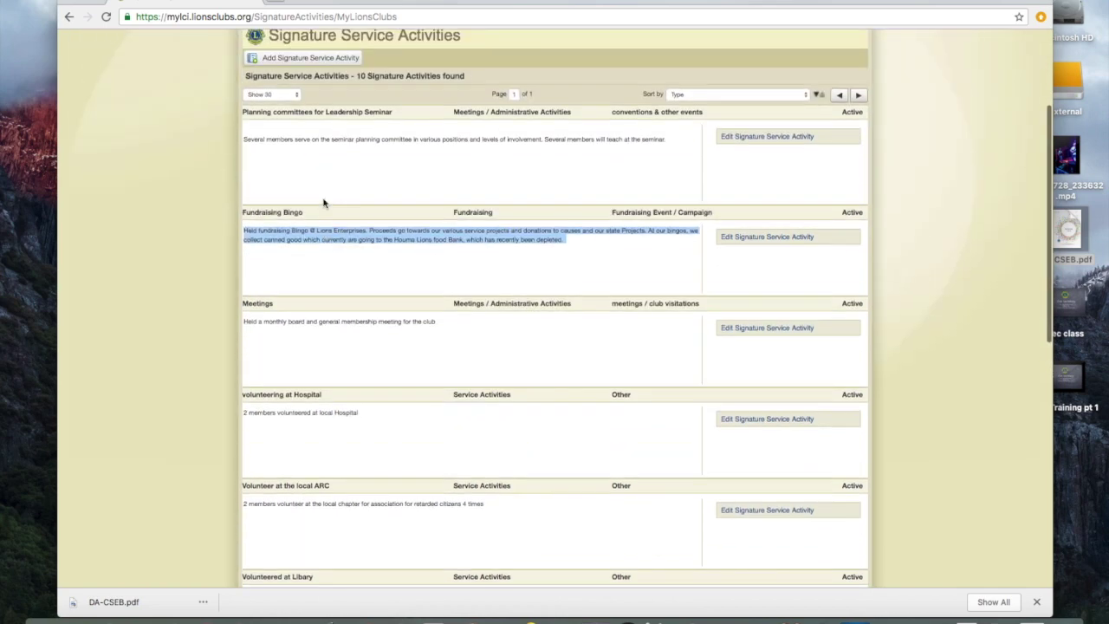
pyautogui.scroll(2, 324, 203)
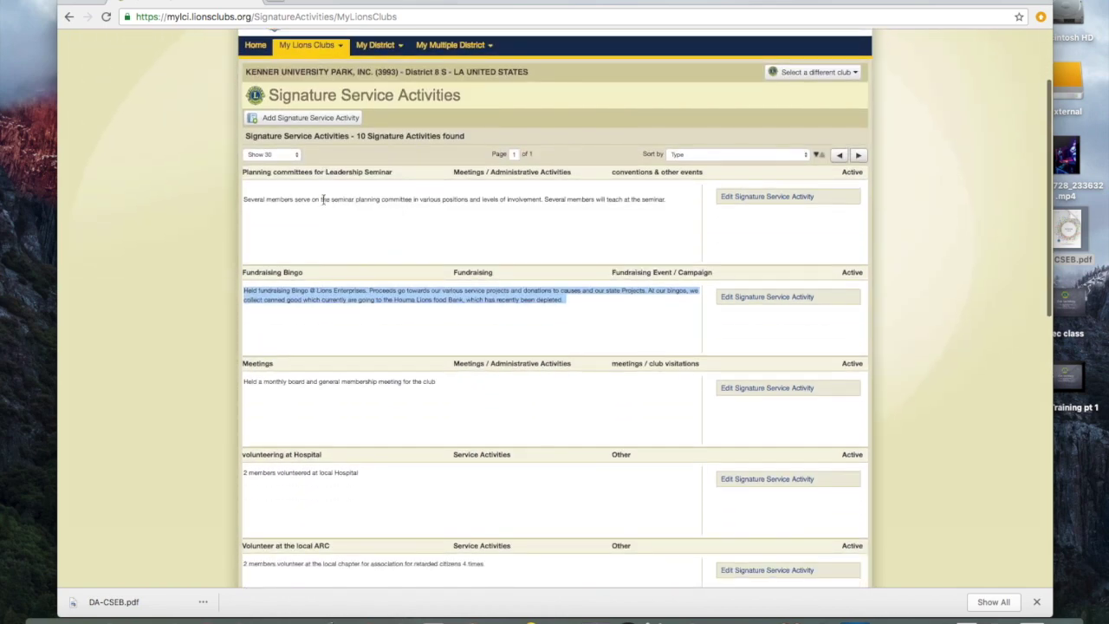
# Highlight the description of the Planning committees for Leadership Seminar activity, then clear the highlight
pyautogui.click(660, 199)
pyautogui.scroll(-1, 663, 201)
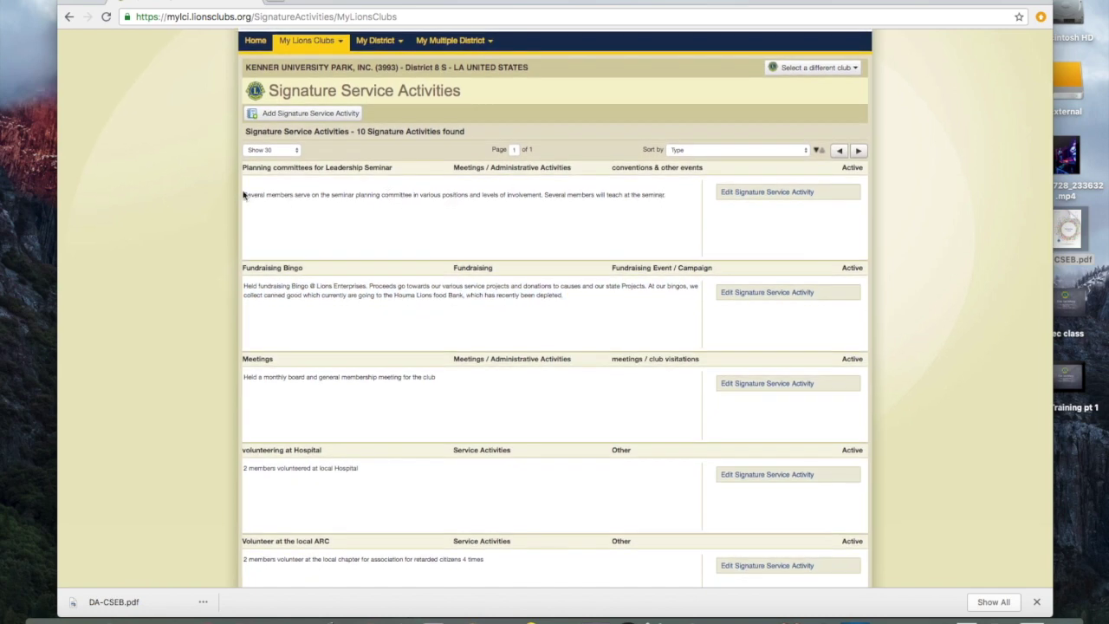
pyautogui.moveTo(244, 192); pyautogui.dragTo(671, 198)
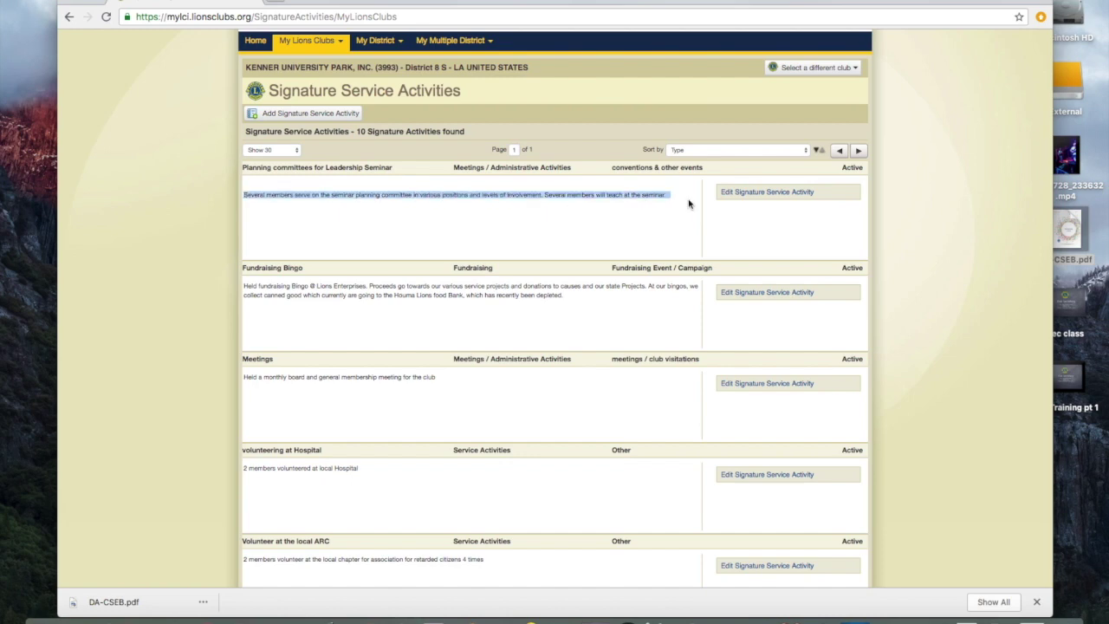
pyautogui.click(529, 194)
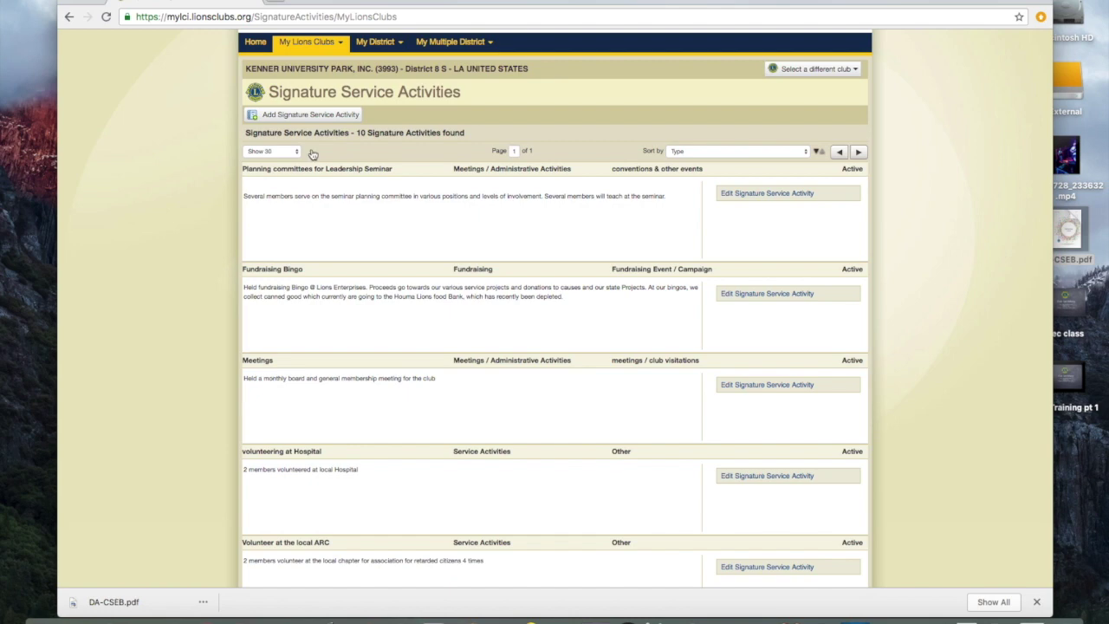
# Start a new activity from the club's Service Activities page and set its activity date to 8/4/2018
pyautogui.click(295, 42)
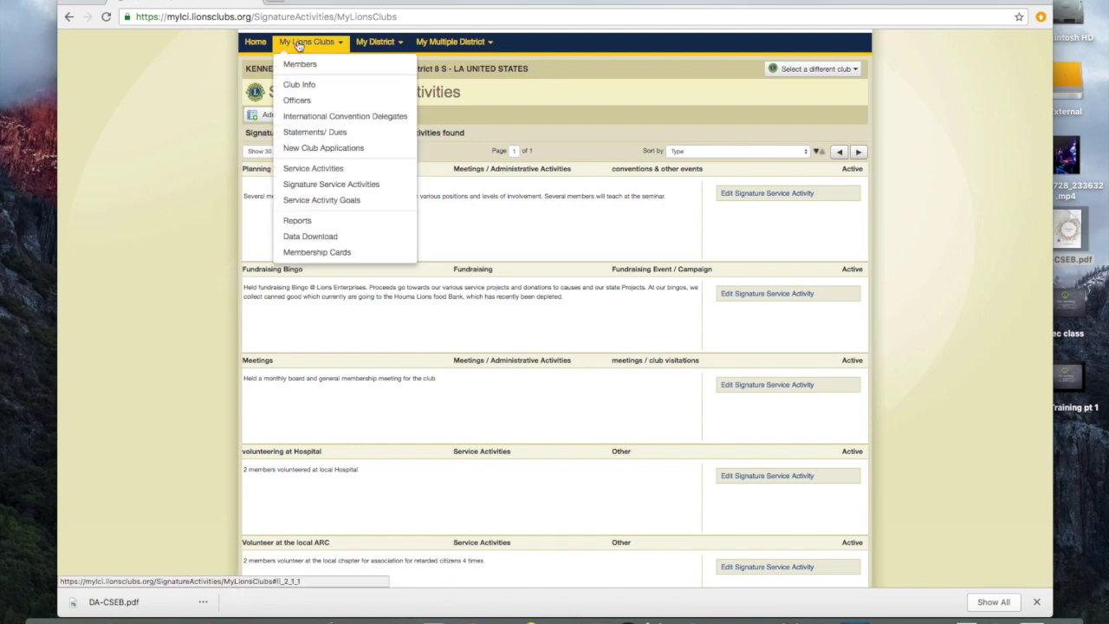
pyautogui.click(323, 173)
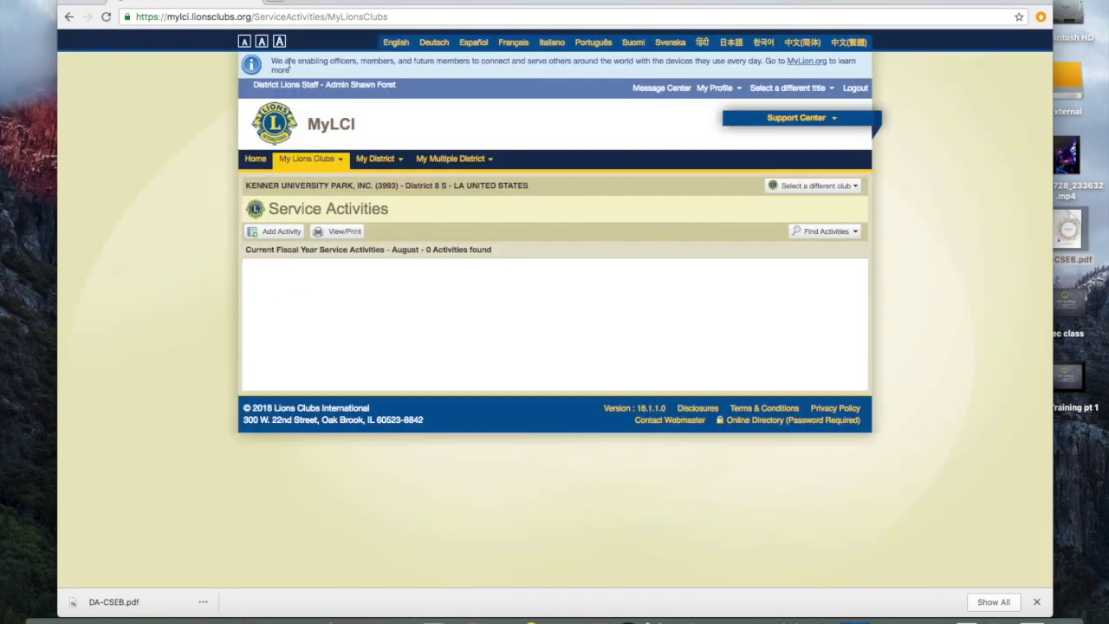
pyautogui.click(279, 232)
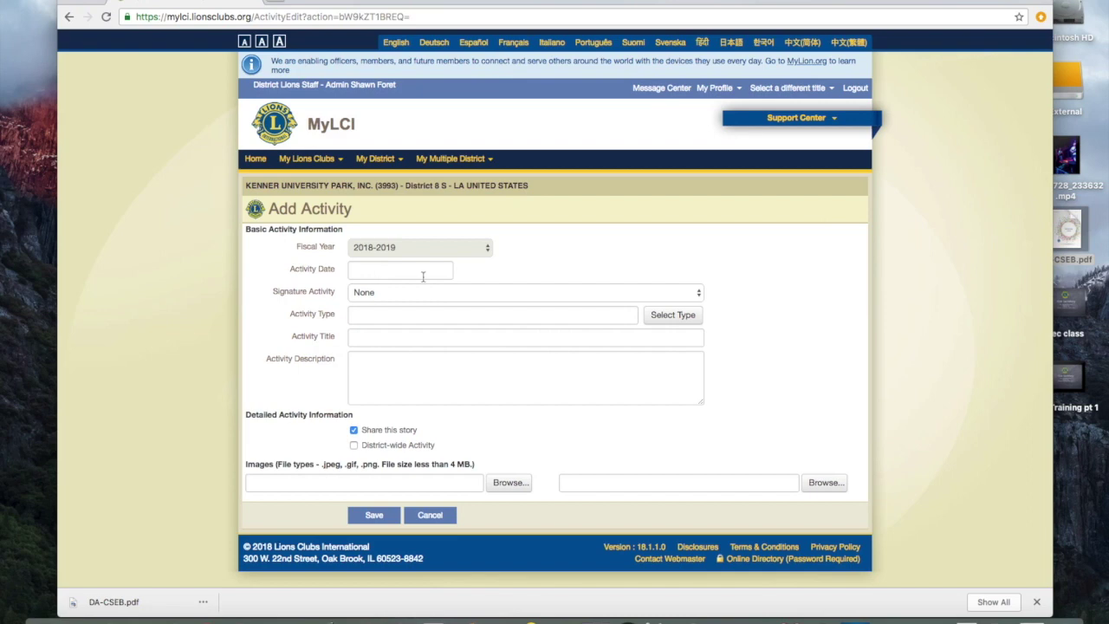
pyautogui.click(374, 272)
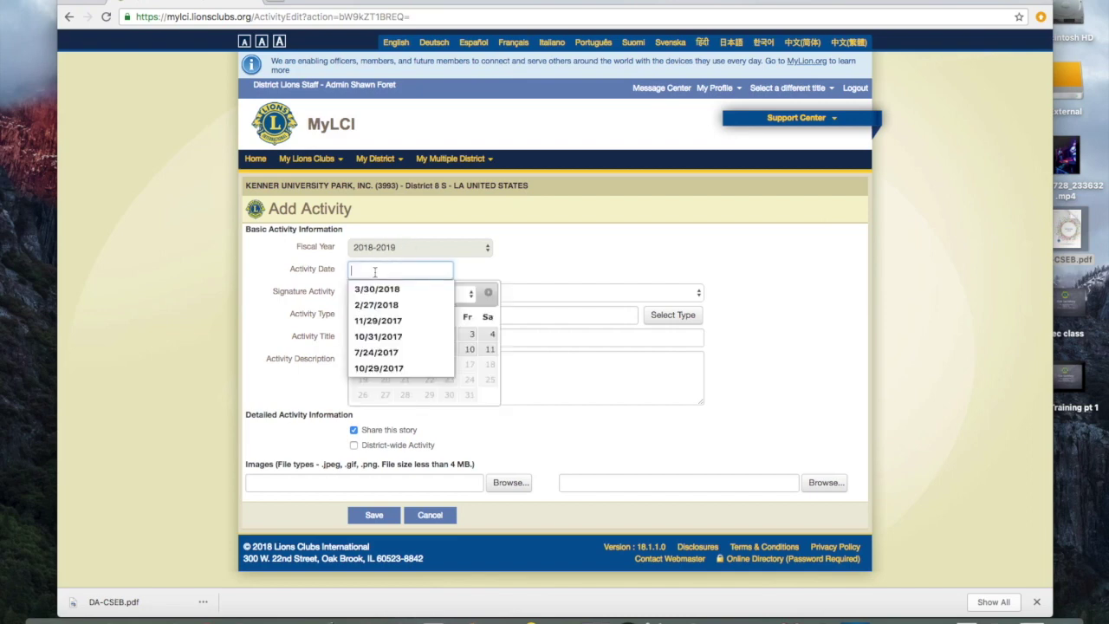
pyautogui.click(492, 337)
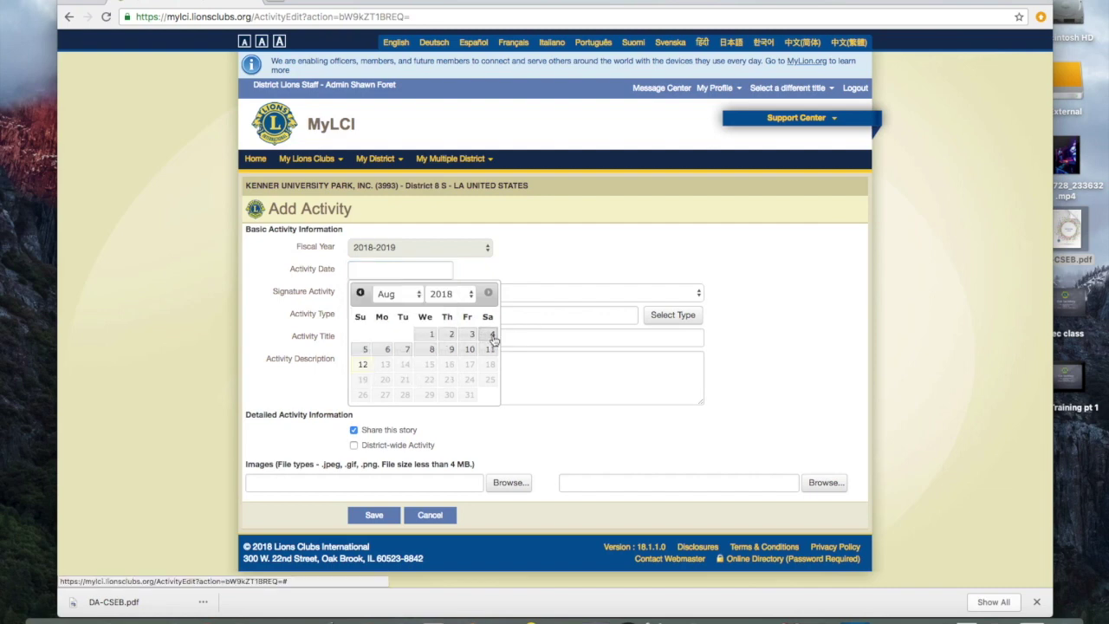
pyautogui.click(491, 337)
# Check which signature activities are offered for the new activity, leaving Signature Activity set to None
pyautogui.click(390, 294)
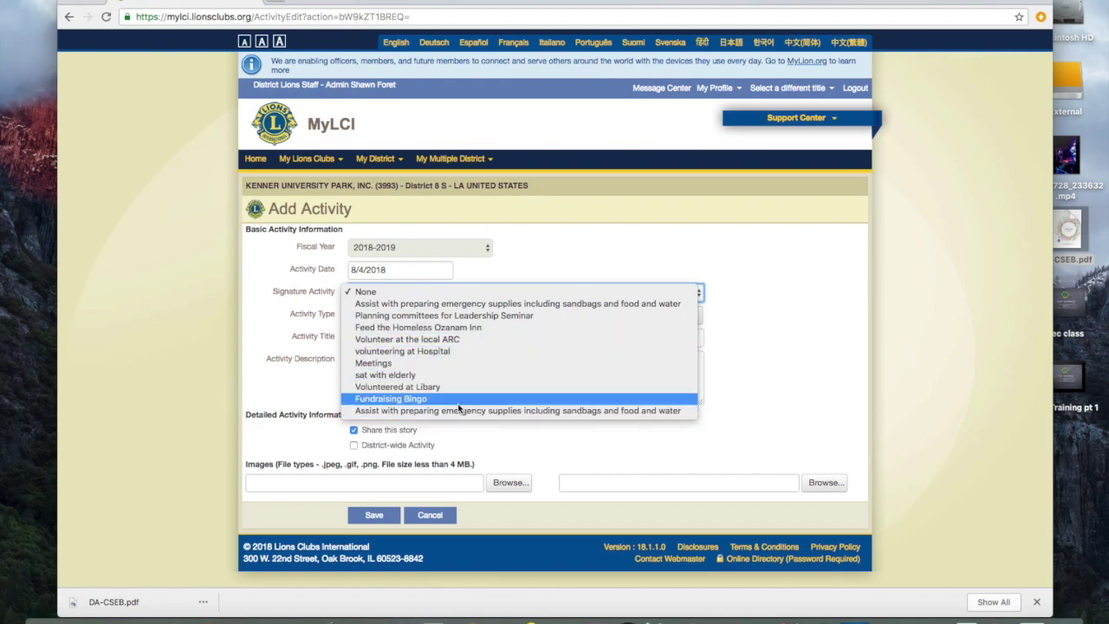
pyautogui.click(651, 271)
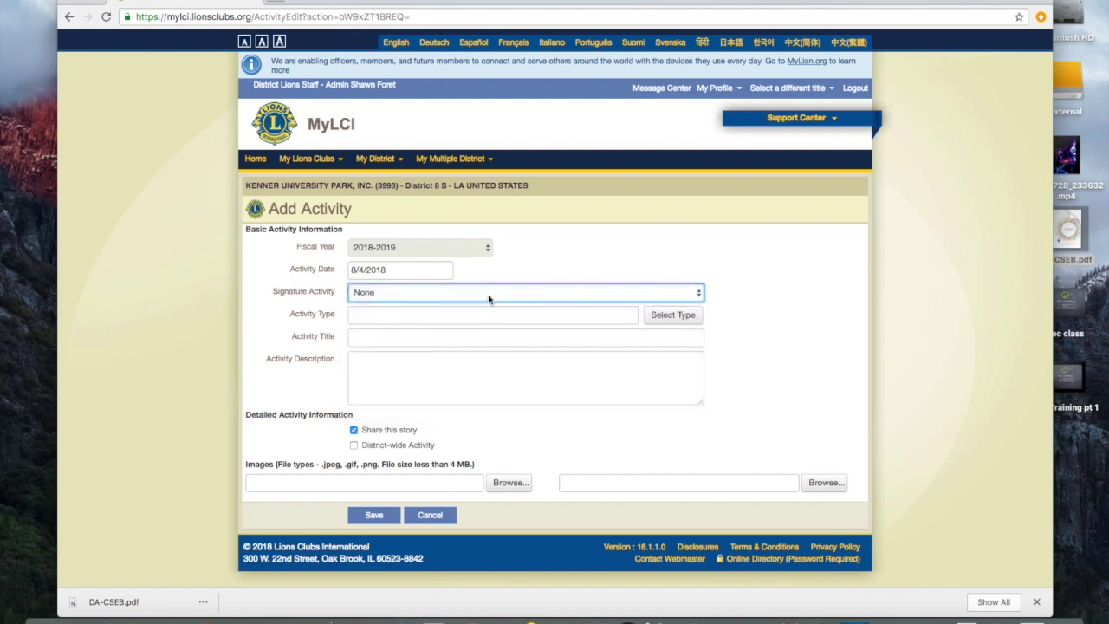
# Set the activity type to conventions & other events and title the activity "Leadership Seminar"
pyautogui.click(664, 319)
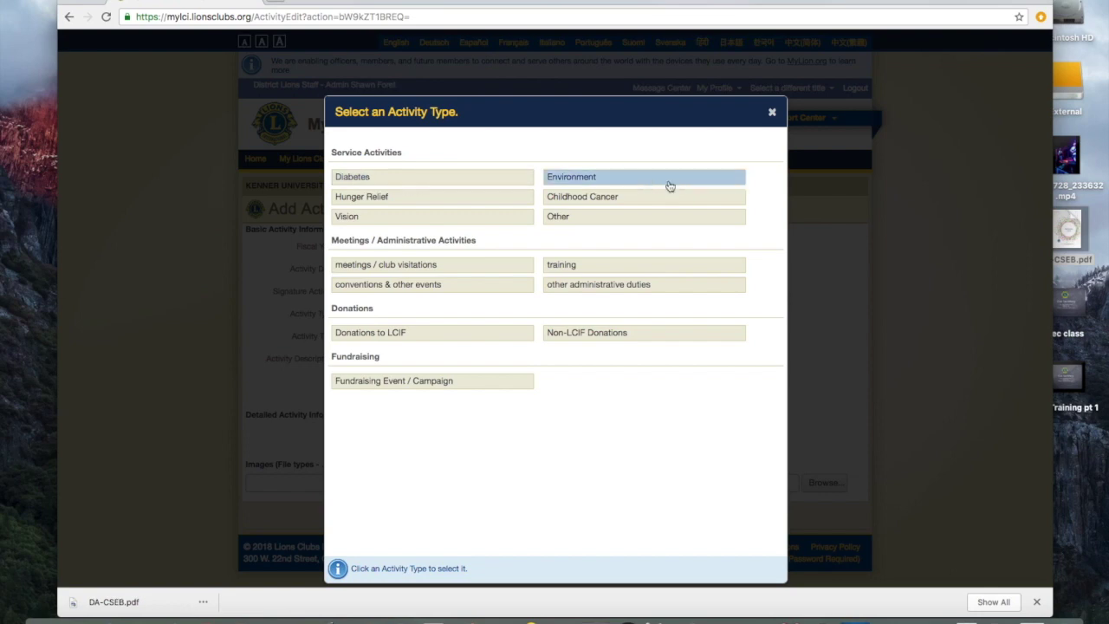
pyautogui.click(398, 287)
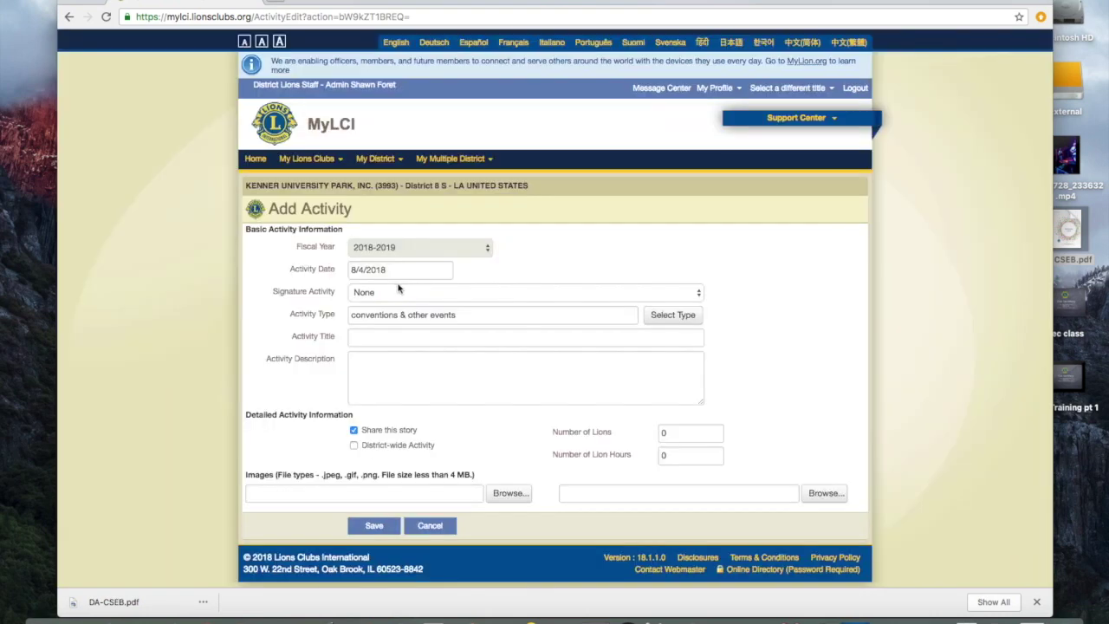
pyautogui.click(399, 340)
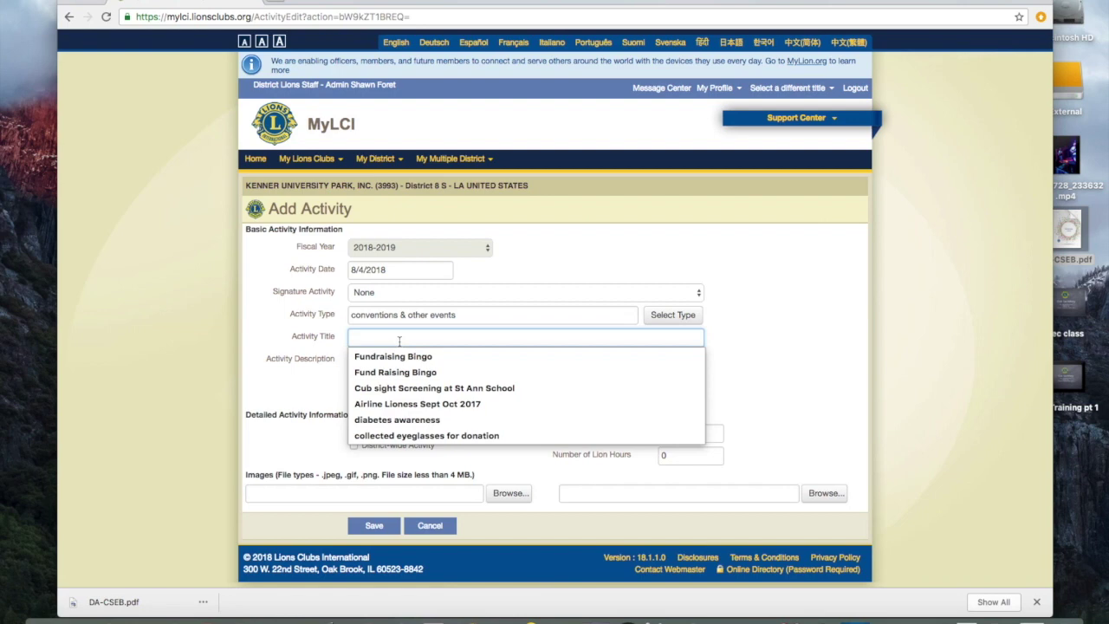
pyautogui.write('Le')
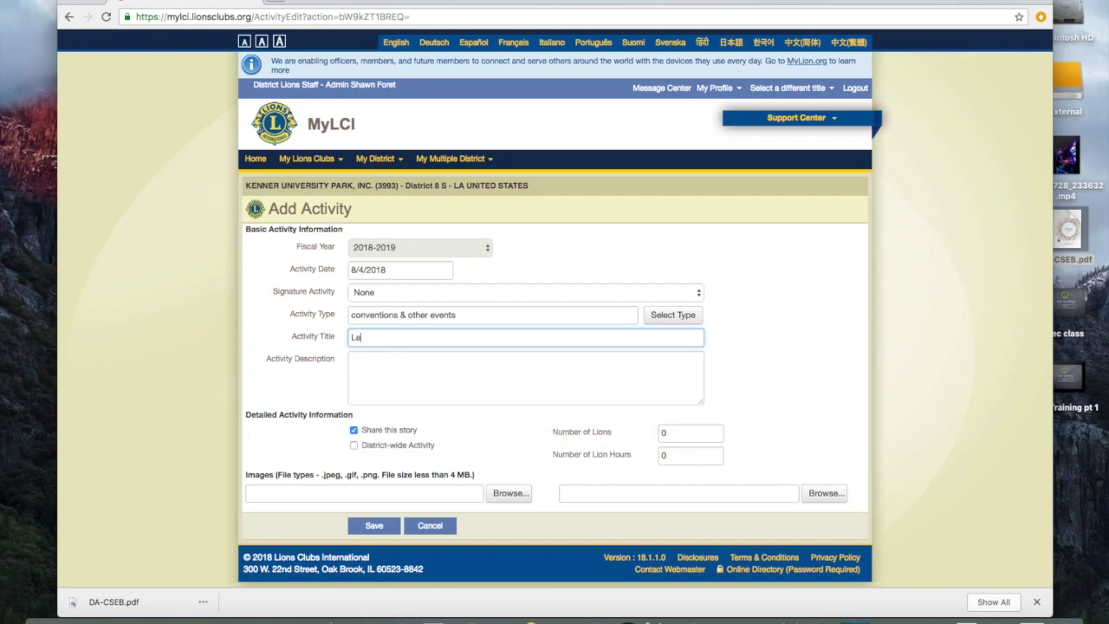
pyautogui.write('adership Seminar')
# Enter the description "11 members attended our district Leadership Seminar. We learned officer responsibilities and enjoyed fellowship with fellow Lions."
pyautogui.click(402, 373)
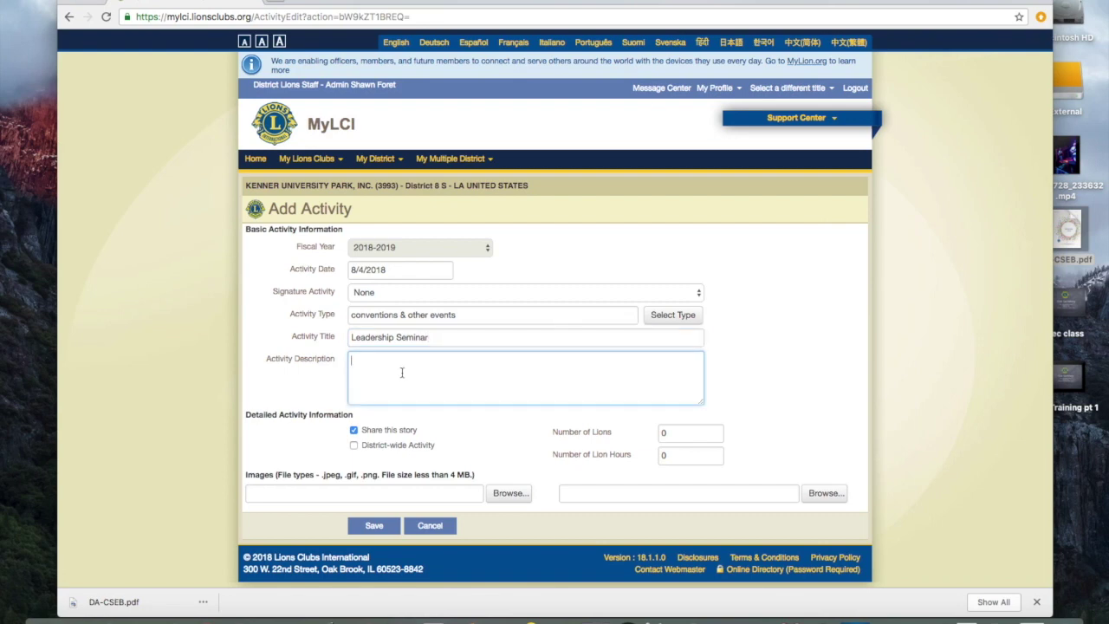
pyautogui.write('11 members attended our distruct')
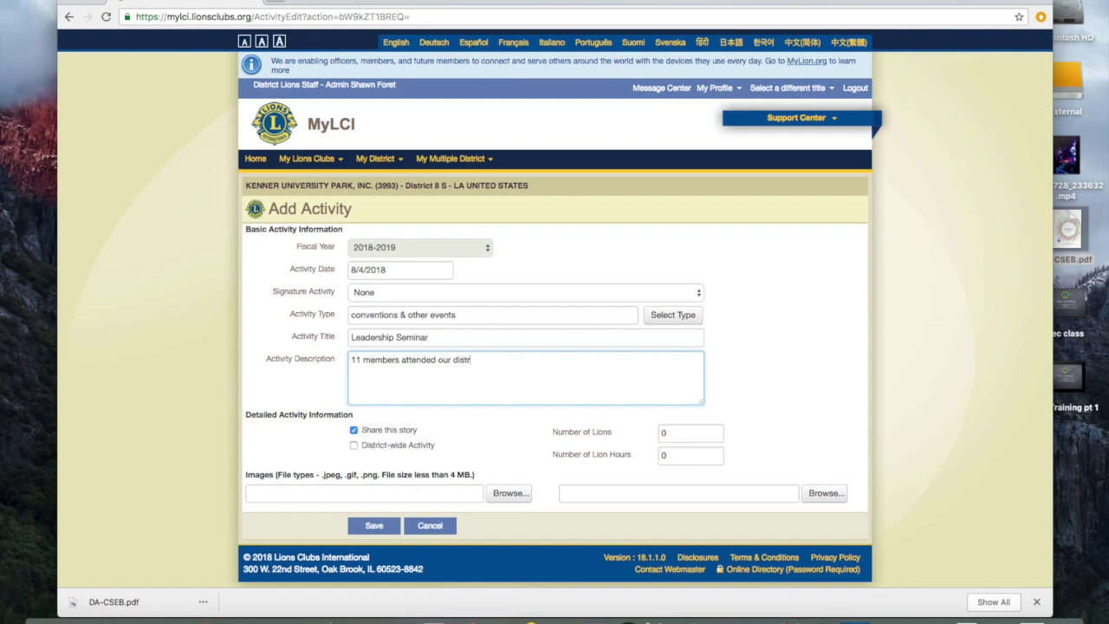
pyautogui.press('BackSpace')
pyautogui.press('BackSpace')
pyautogui.press('BackSpace')
pyautogui.write('rict Leadership Seminar.  We learned ')
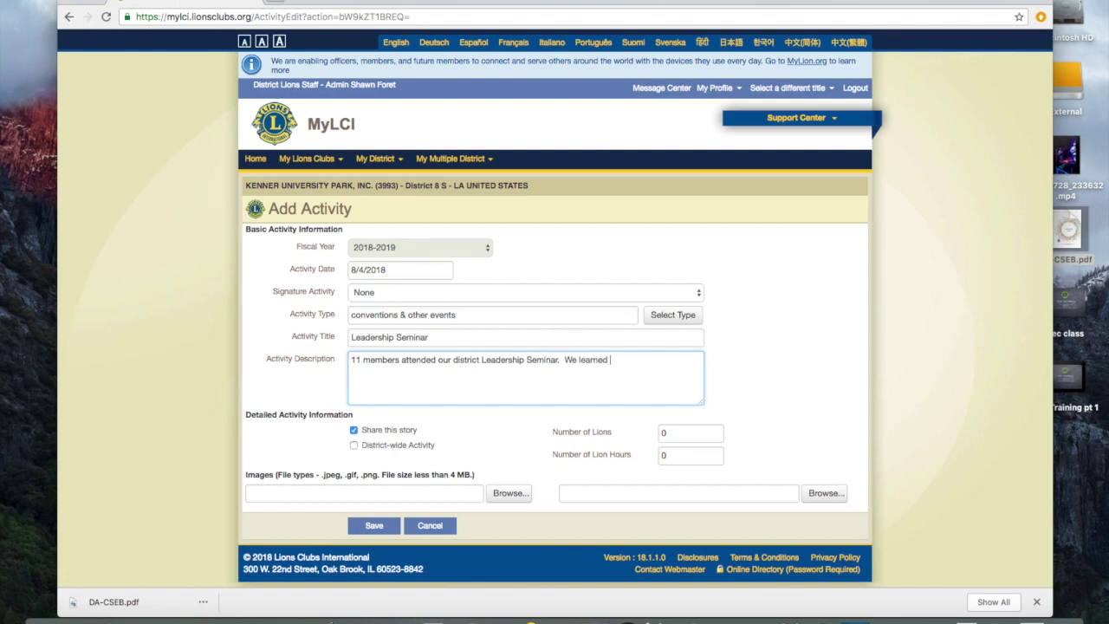
pyautogui.write('officer repsonsibilities and ')
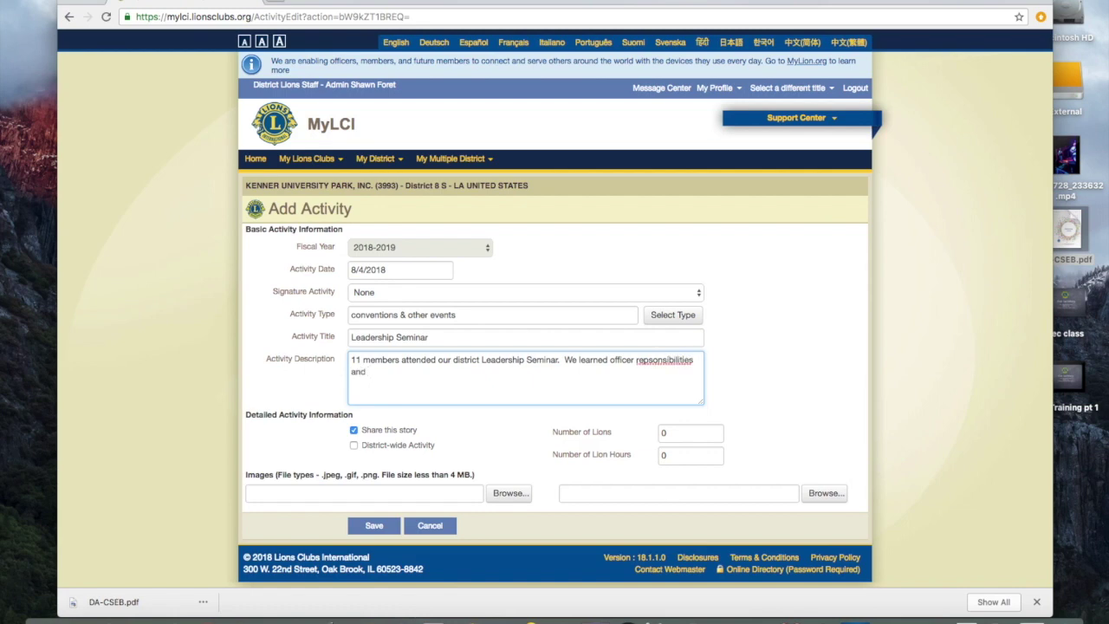
pyautogui.write('enjoyed fellowship with fellow Lions.')
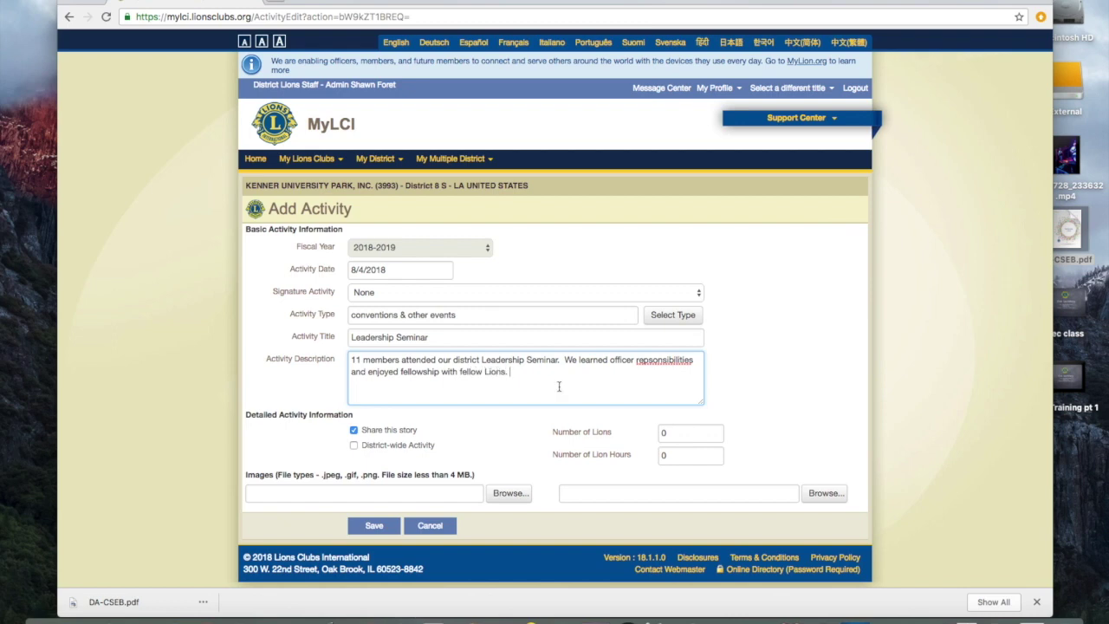
pyautogui.rightClick(666, 362)
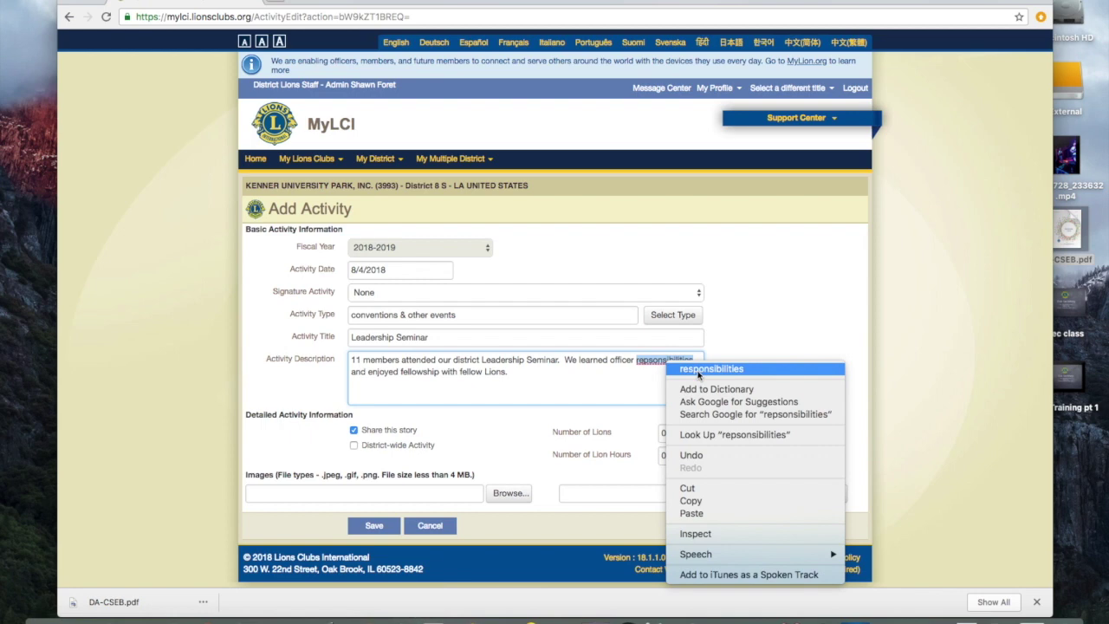
pyautogui.click(698, 374)
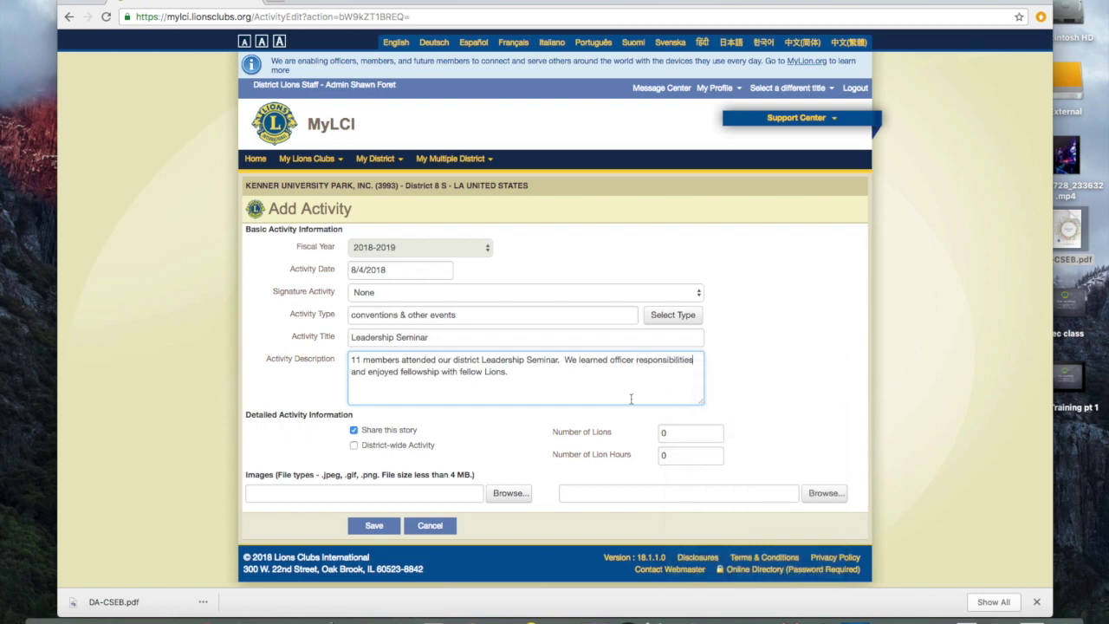
# Set the Number of Lions to 11 and the Number of Lion Hours to 88
pyautogui.click(681, 433)
pyautogui.write('11')
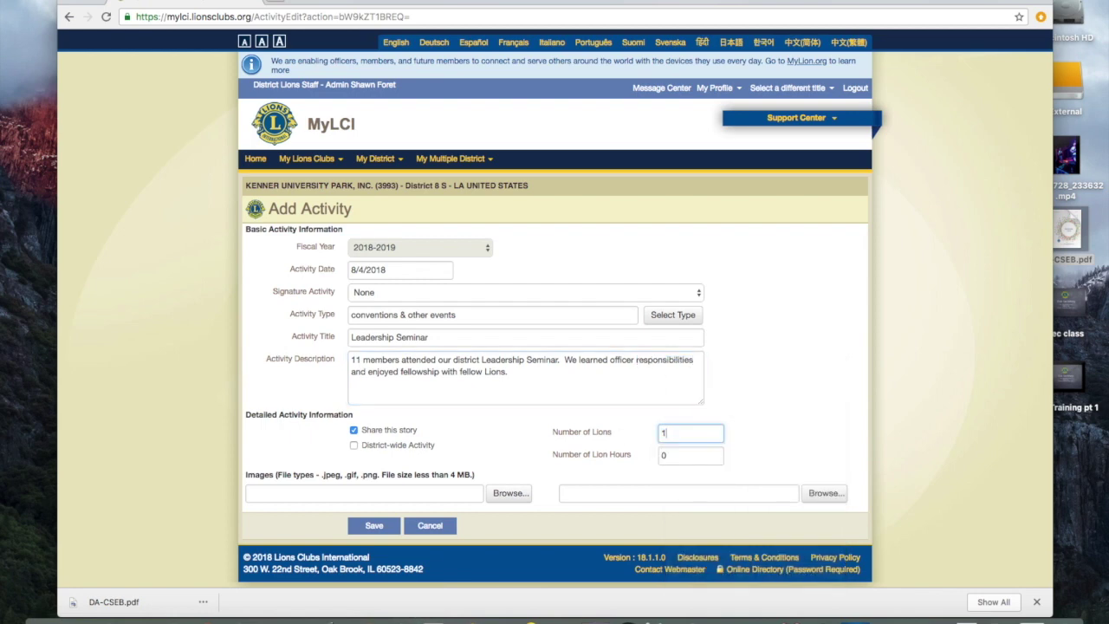
pyautogui.click(689, 455)
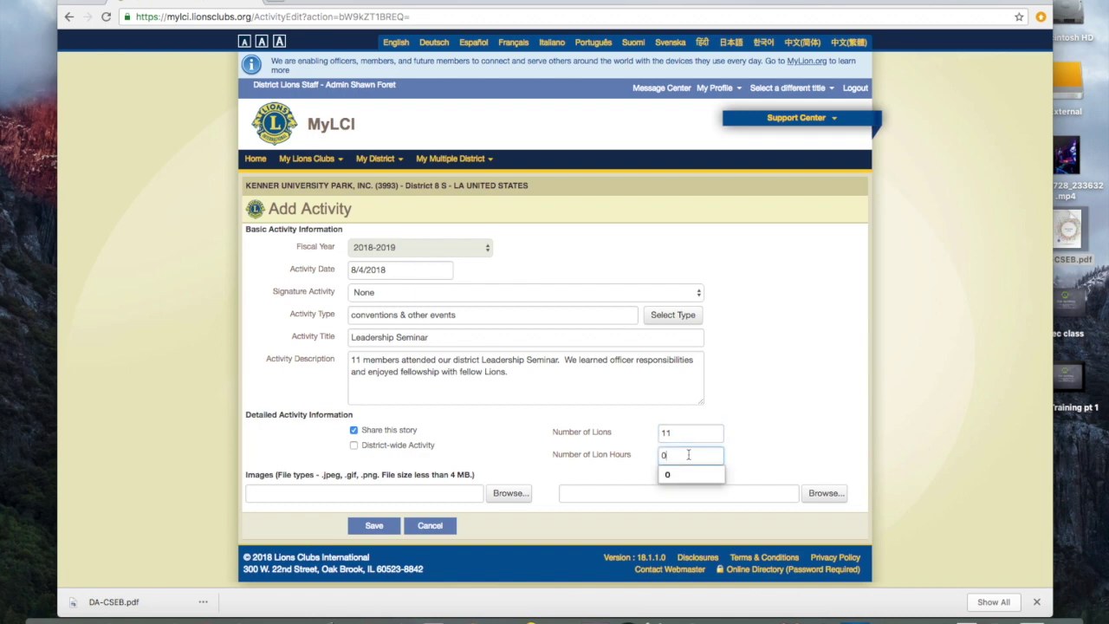
pyautogui.moveTo(689, 454); pyautogui.dragTo(614, 454)
pyautogui.write('88')
# Switch to Facebook and save the Leadership Development Conference schedule image from the conference group to the desktop
pyautogui.click(406, 492)
pyautogui.click(296, 459)
pyautogui.click(297, 493)
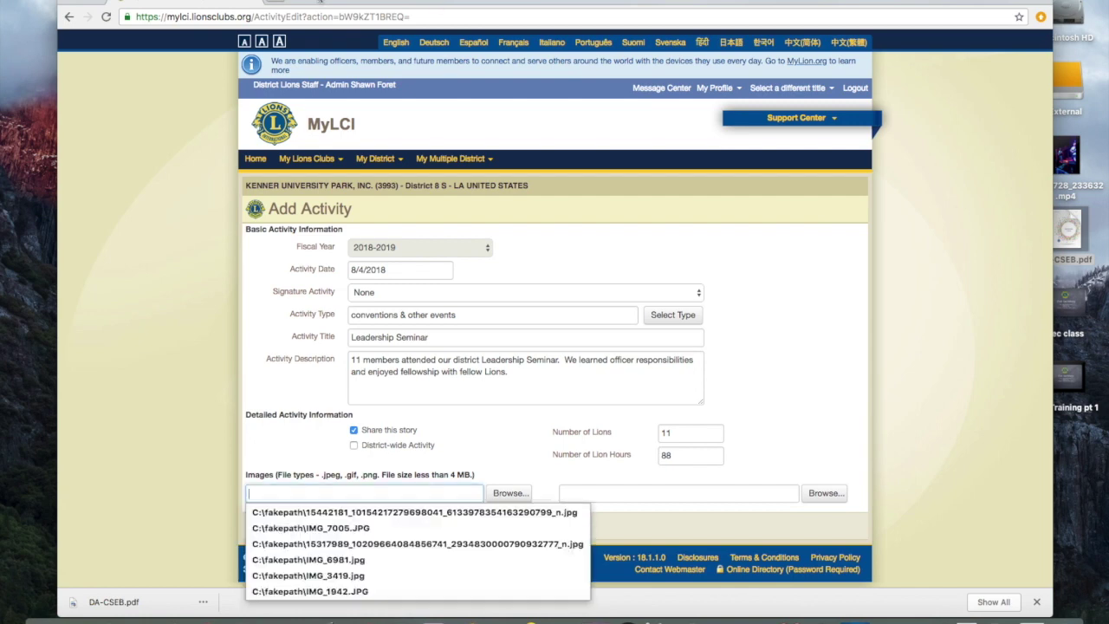
pyautogui.click(277, 2)
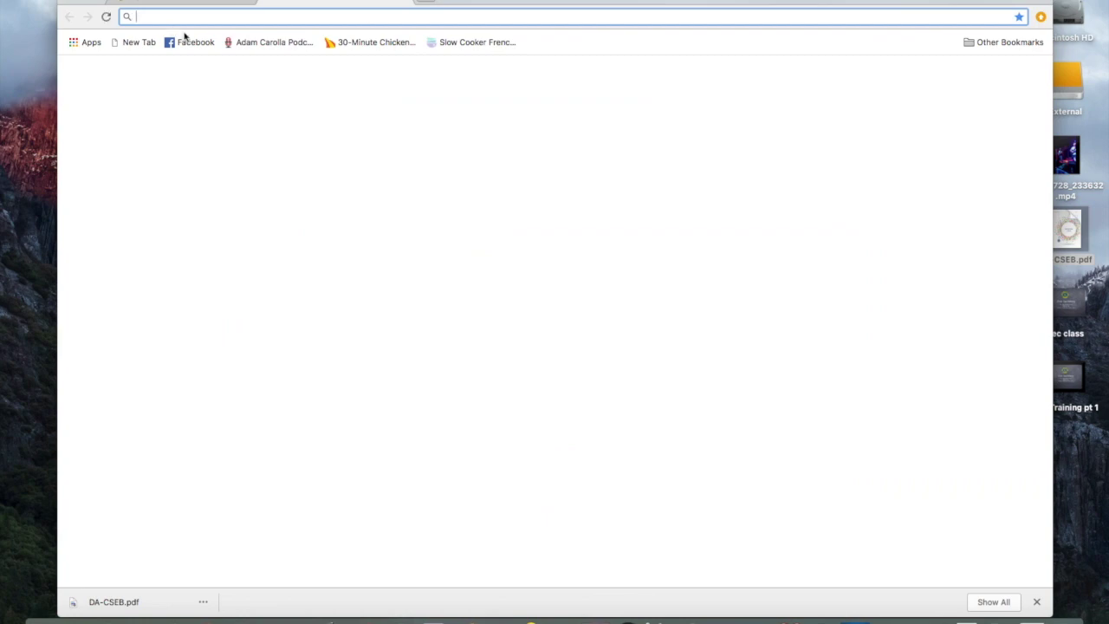
pyautogui.click(194, 43)
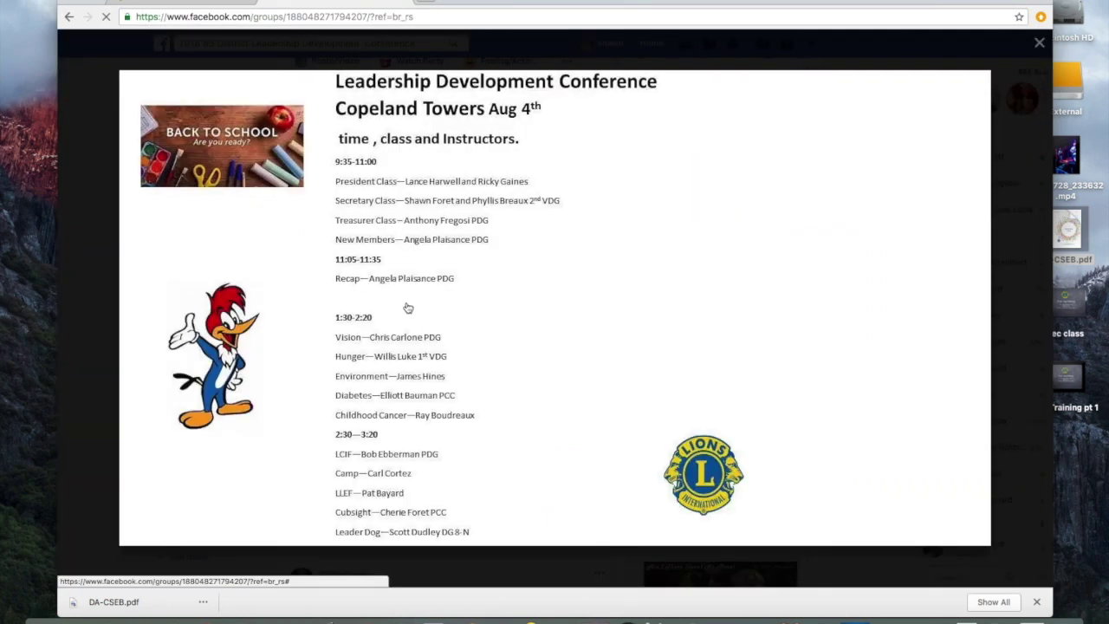
pyautogui.moveTo(408, 308); pyautogui.dragTo(10, 236)
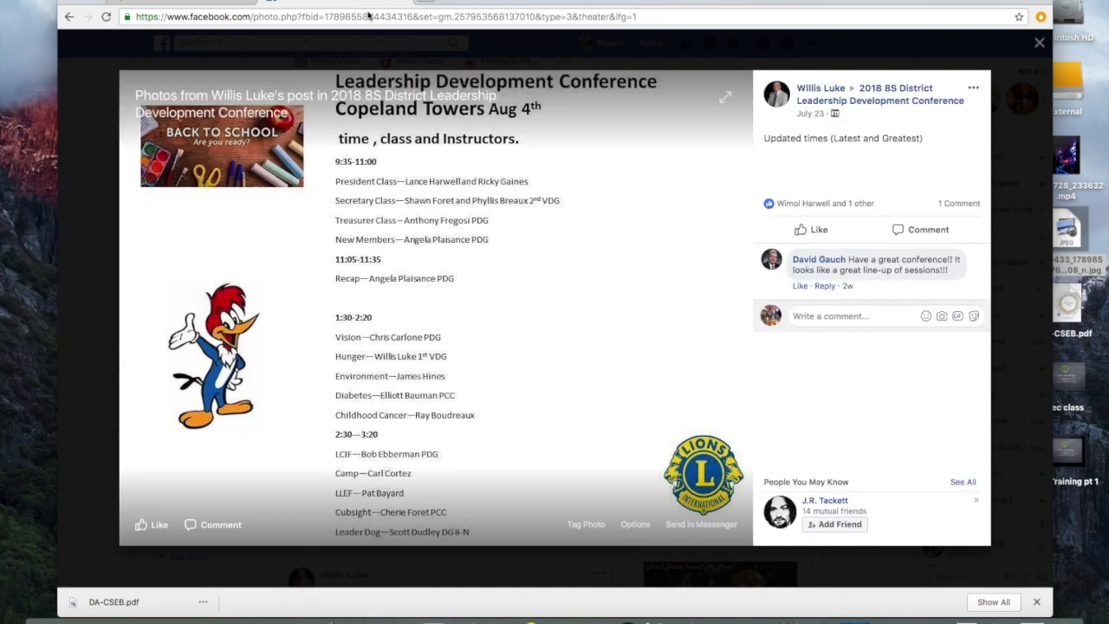
# Return to the activity form in MyLCI and attach the saved conference schedule JPG from the Desktop folder as the first image
pyautogui.click(177, 2)
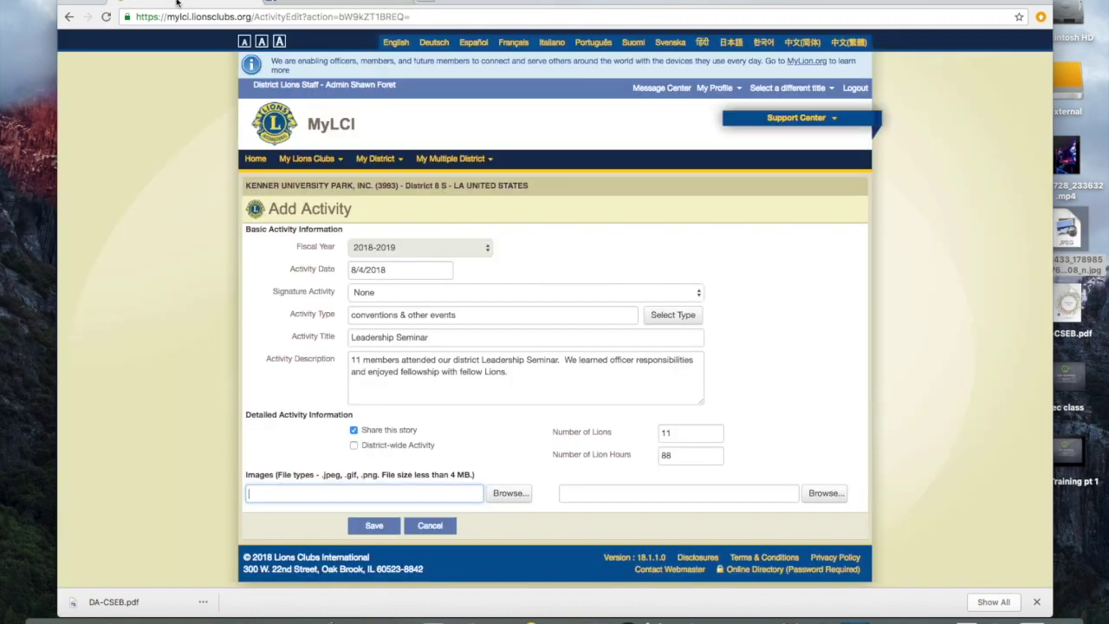
pyautogui.click(307, 495)
pyautogui.click(510, 493)
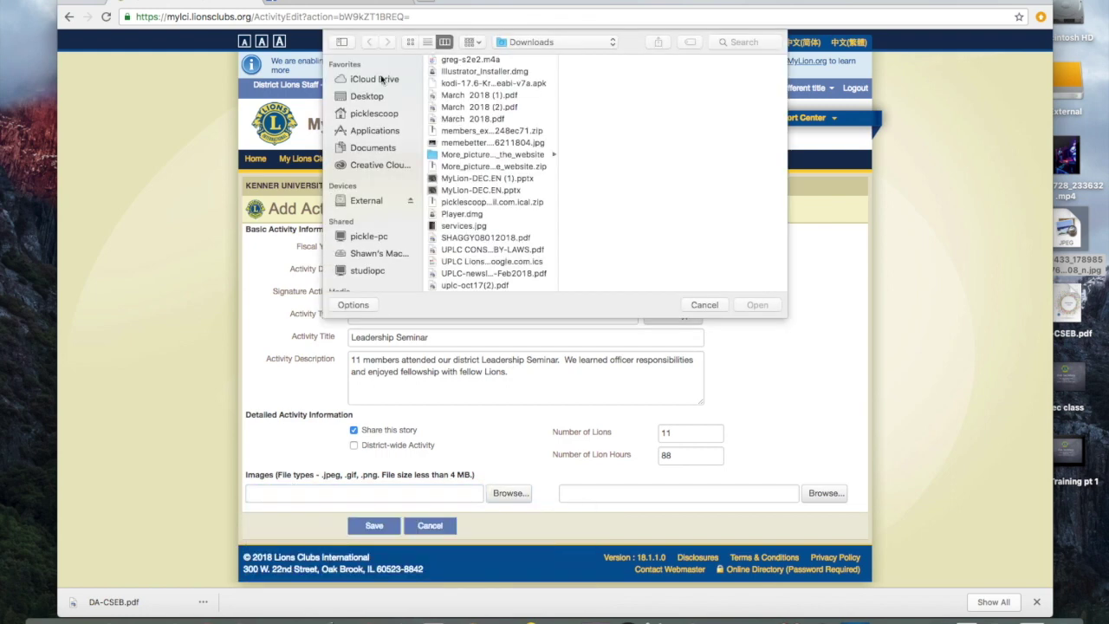
pyautogui.click(369, 114)
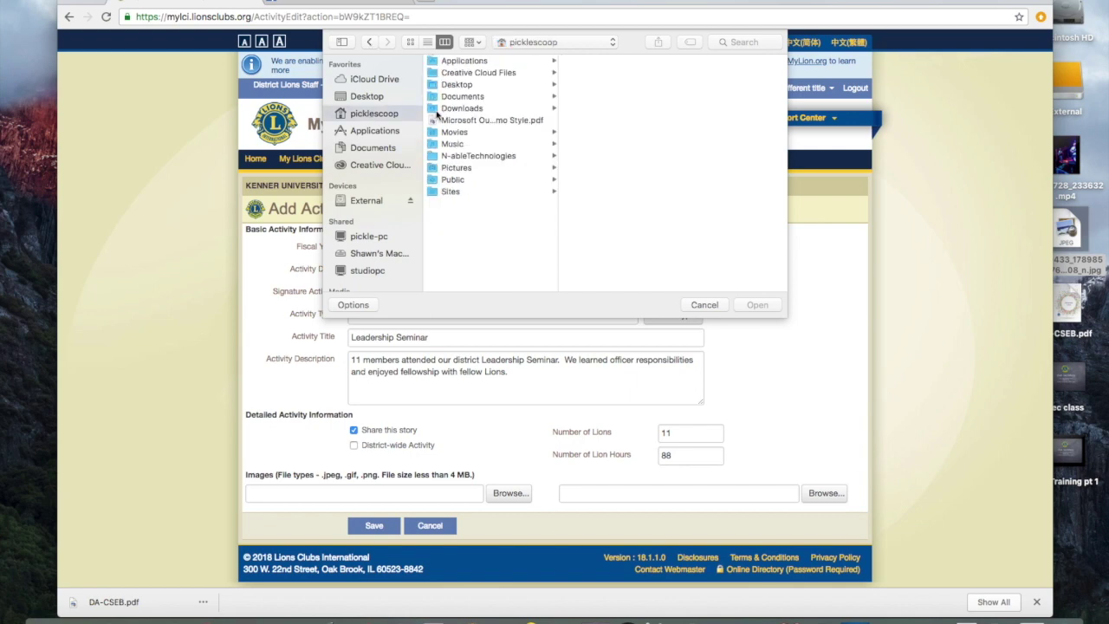
pyautogui.click(459, 85)
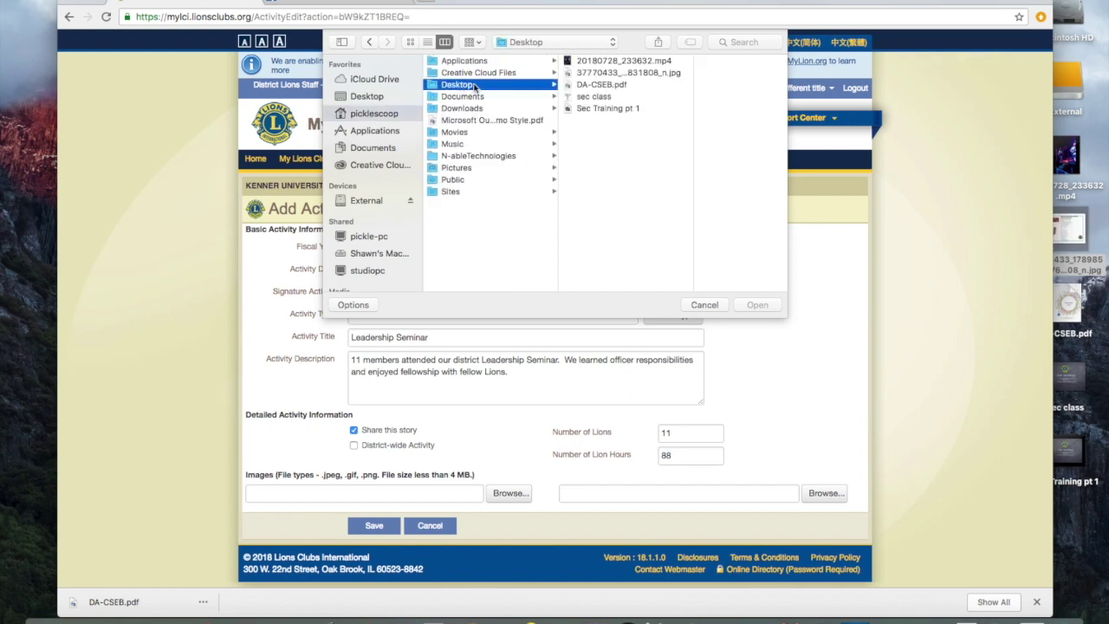
pyautogui.click(619, 74)
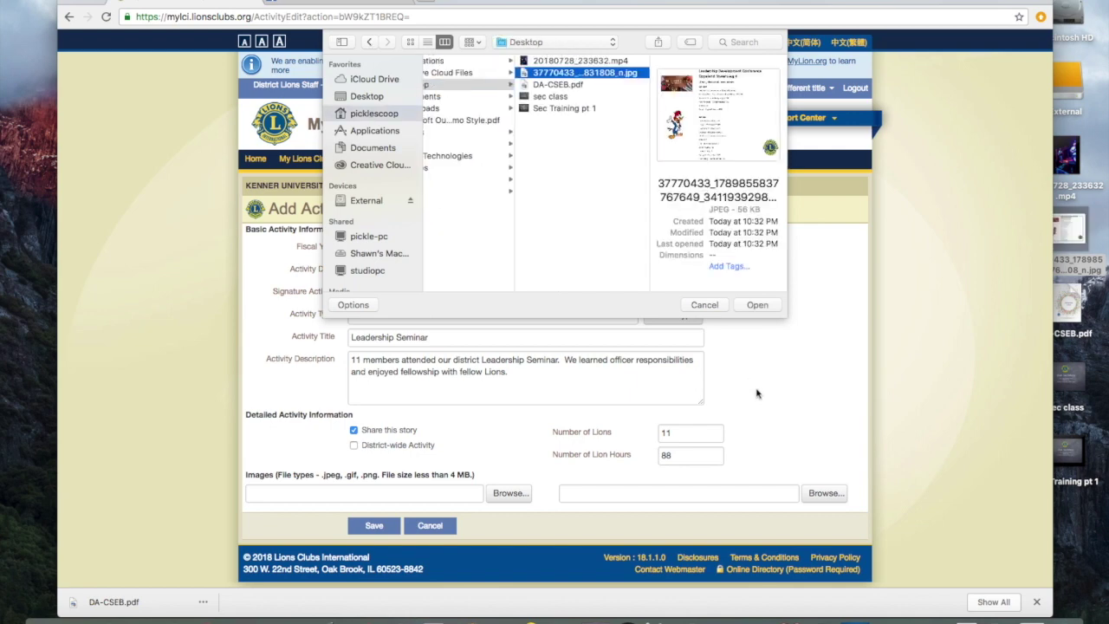
pyautogui.click(757, 305)
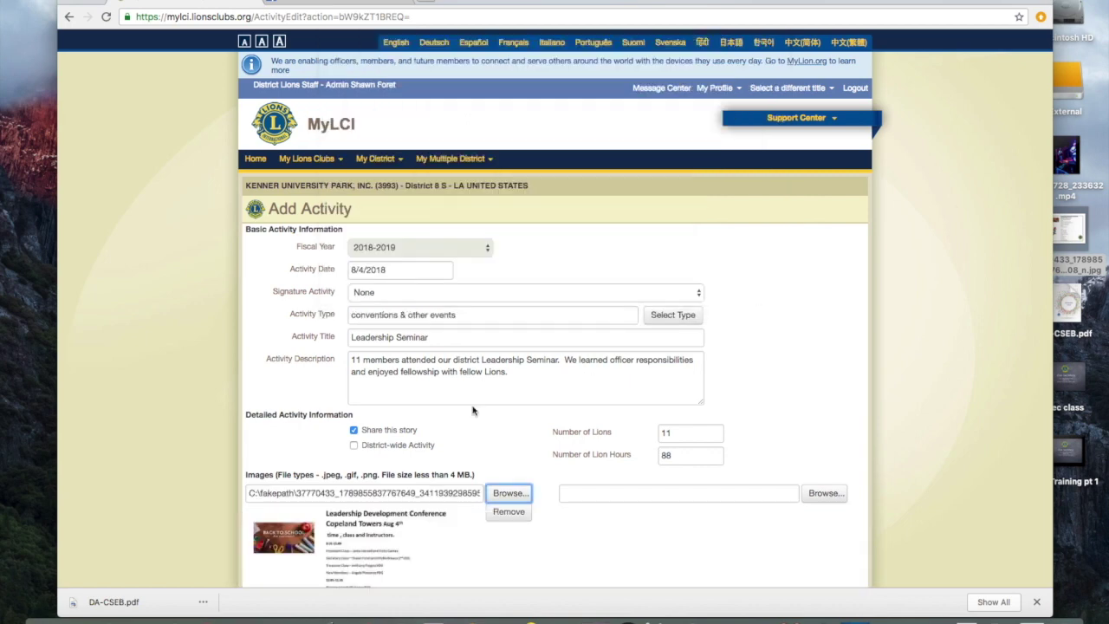
# Leave the second image empty and save the Leadership Seminar activity
pyautogui.scroll(-5, 381, 419)
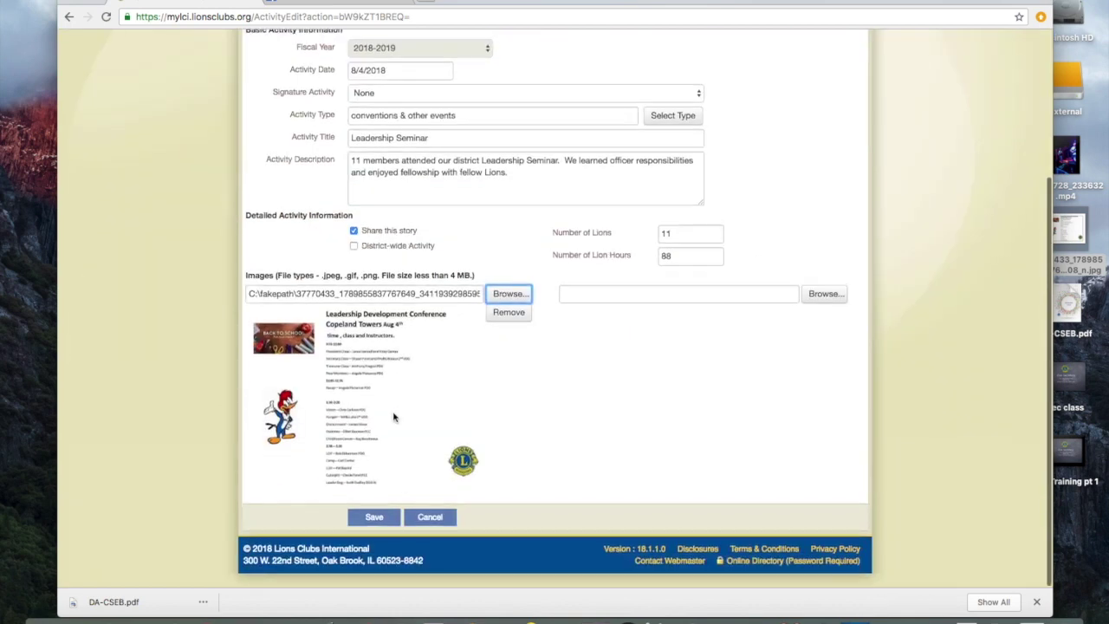
pyautogui.click(626, 296)
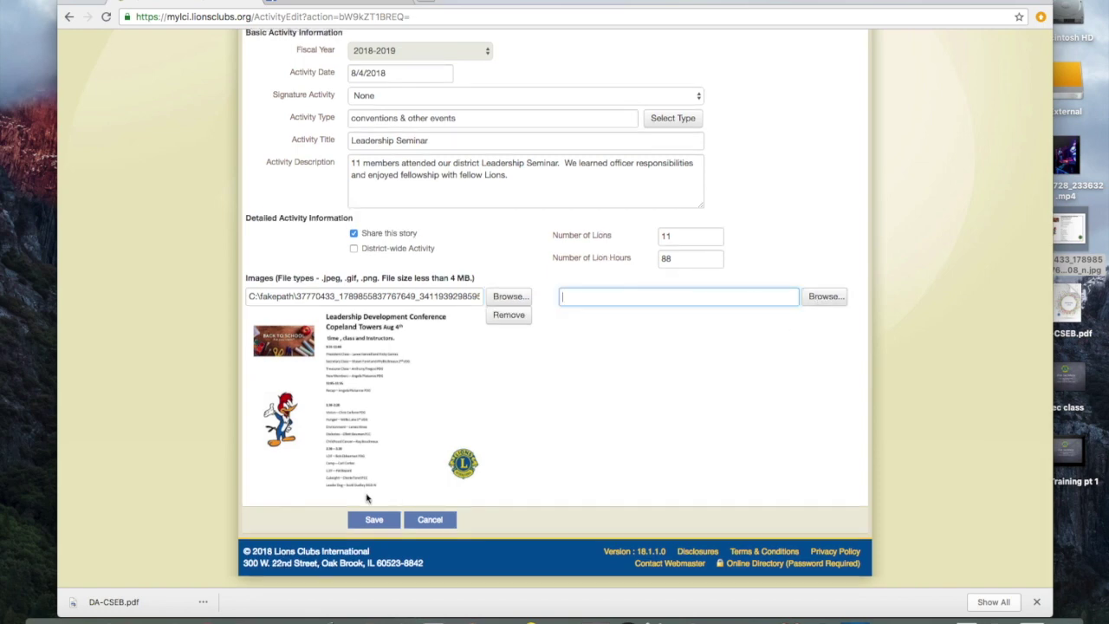
pyautogui.click(364, 522)
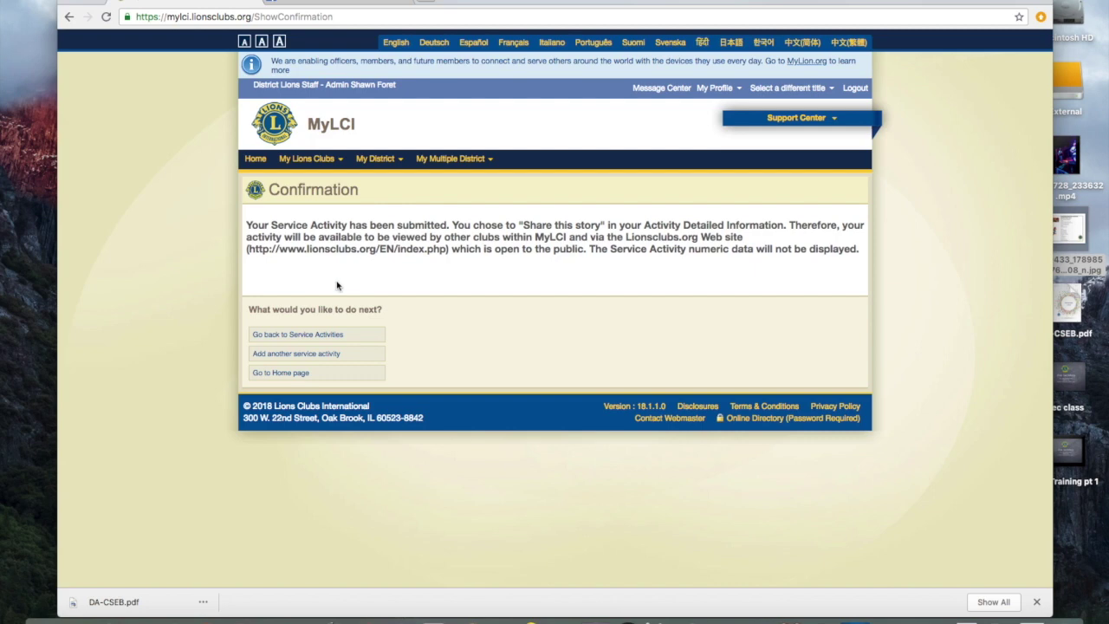
pyautogui.click(296, 355)
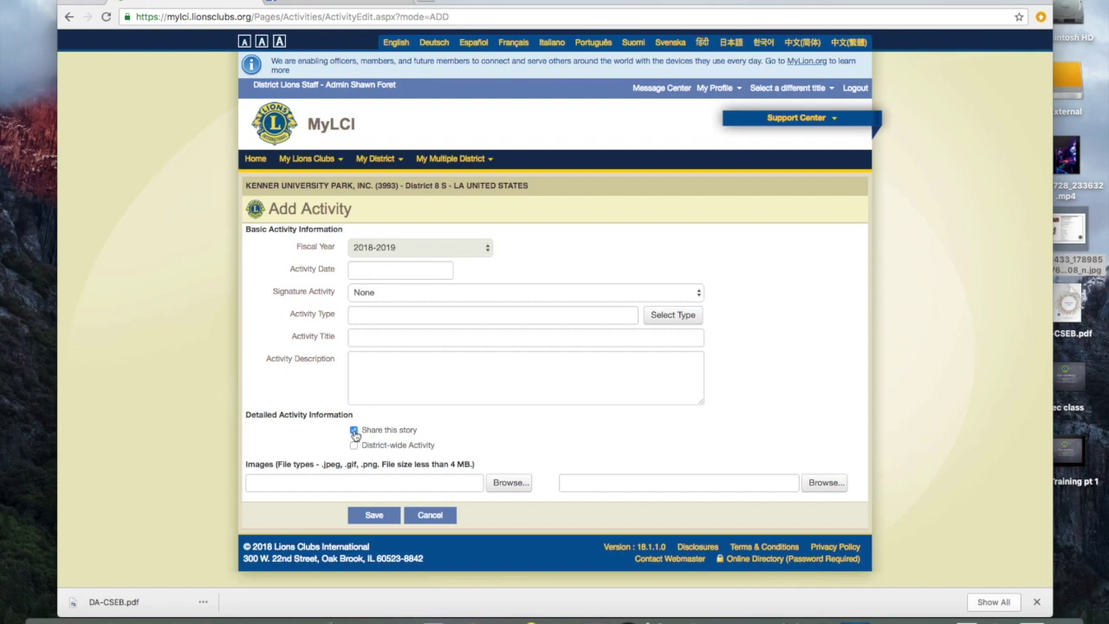
pyautogui.click(355, 431)
pyautogui.click(354, 446)
pyautogui.click(428, 515)
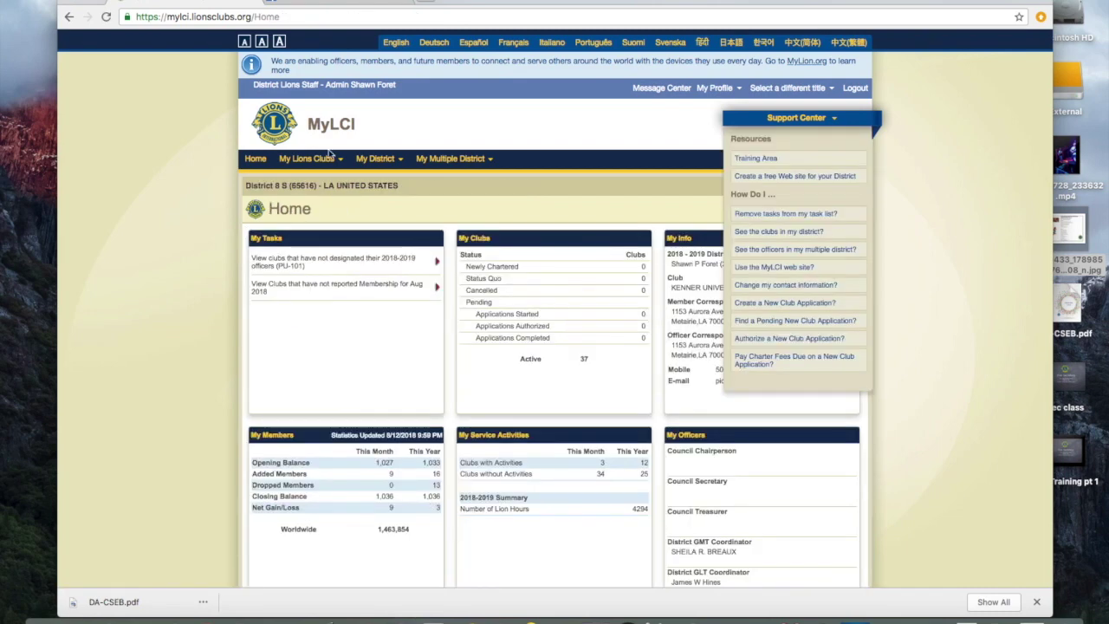
# Edit the Leadership Seminar entry in the club's Service Activities, mark it as a District-wide Activity, and save it
pyautogui.moveTo(305, 159)
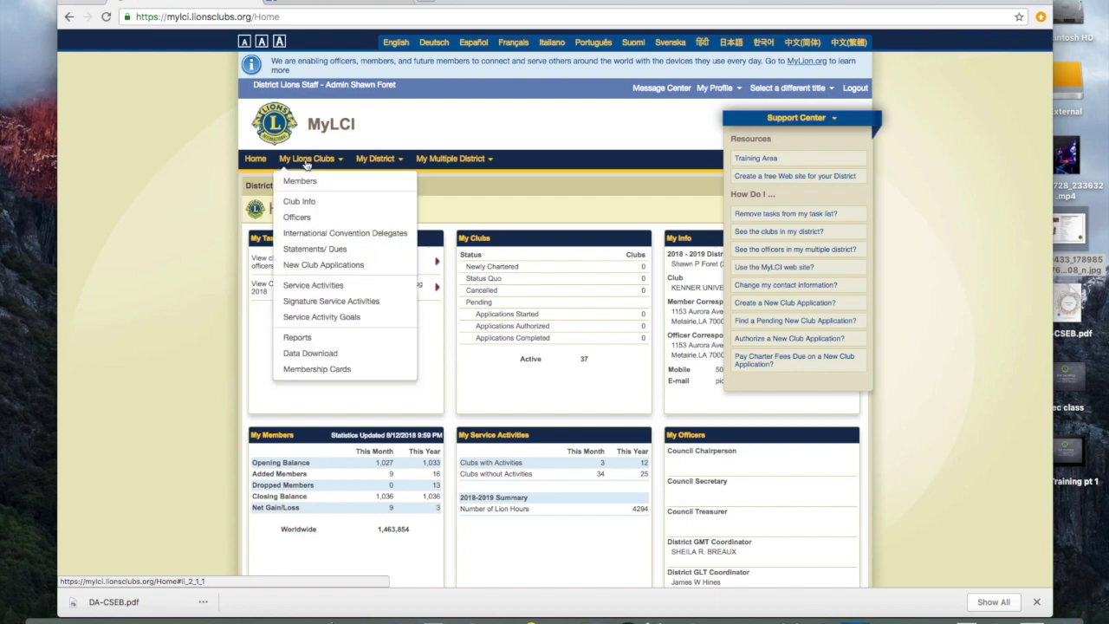
pyautogui.click(310, 287)
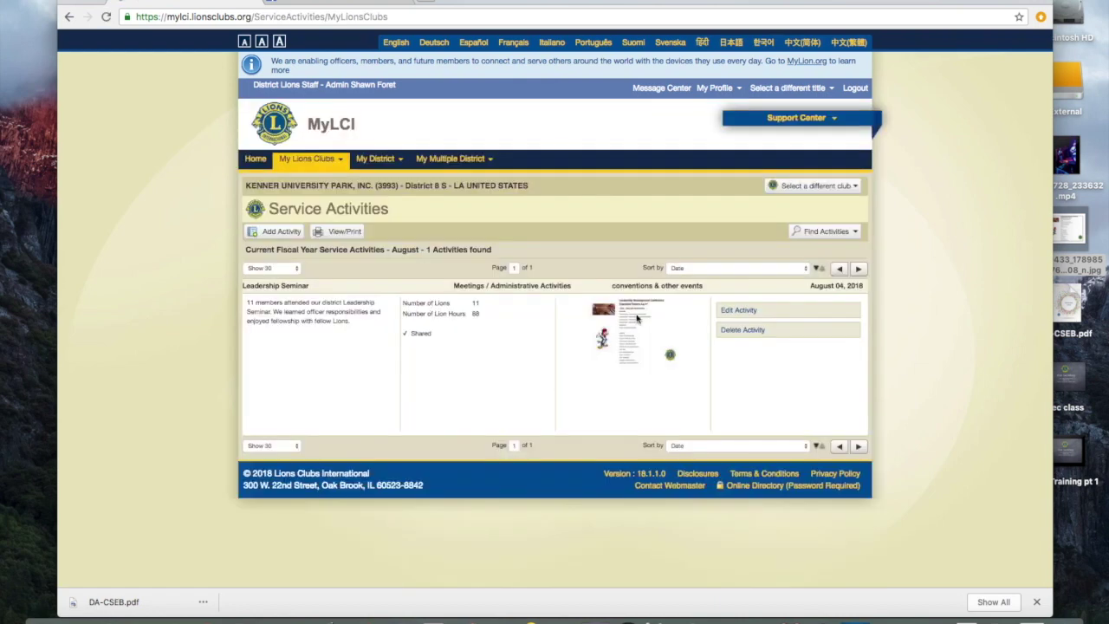
pyautogui.click(741, 316)
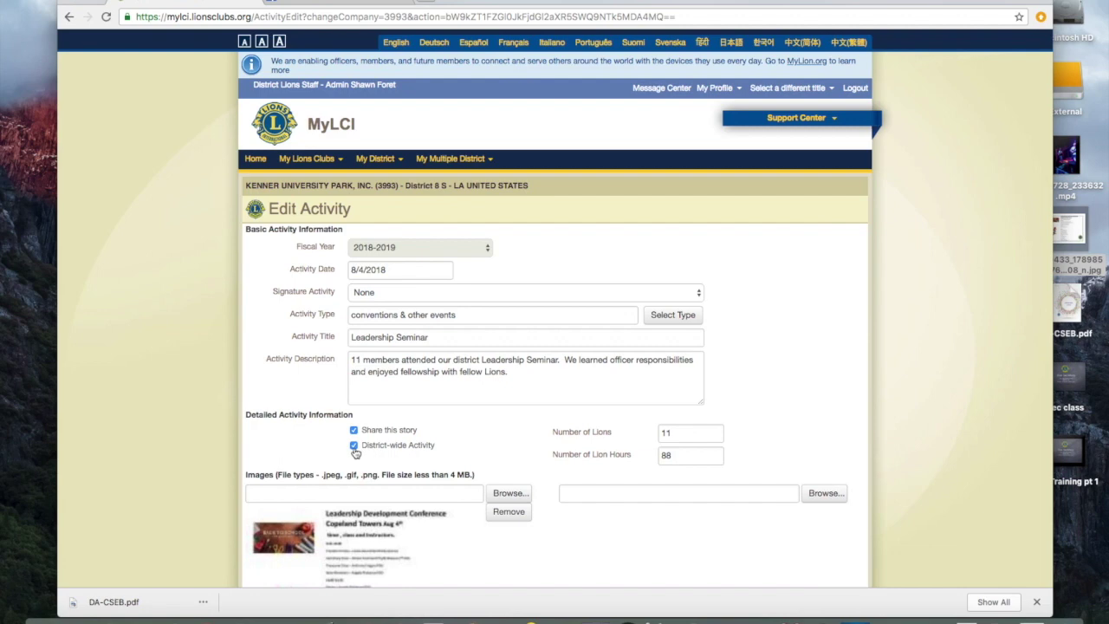
pyautogui.scroll(-5, 504, 422)
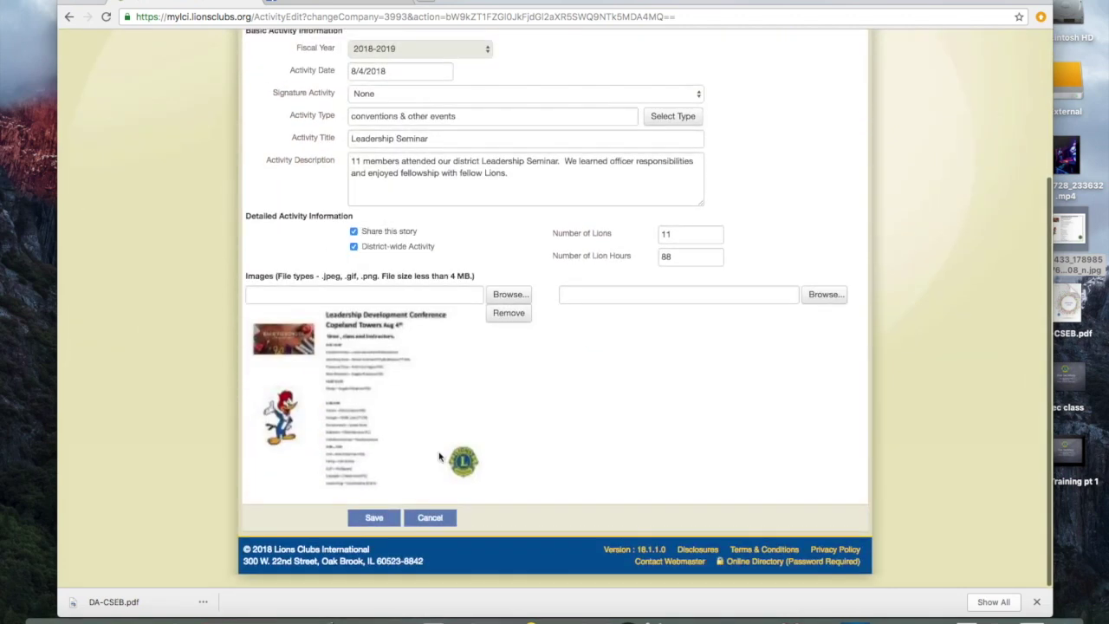
pyautogui.click(373, 517)
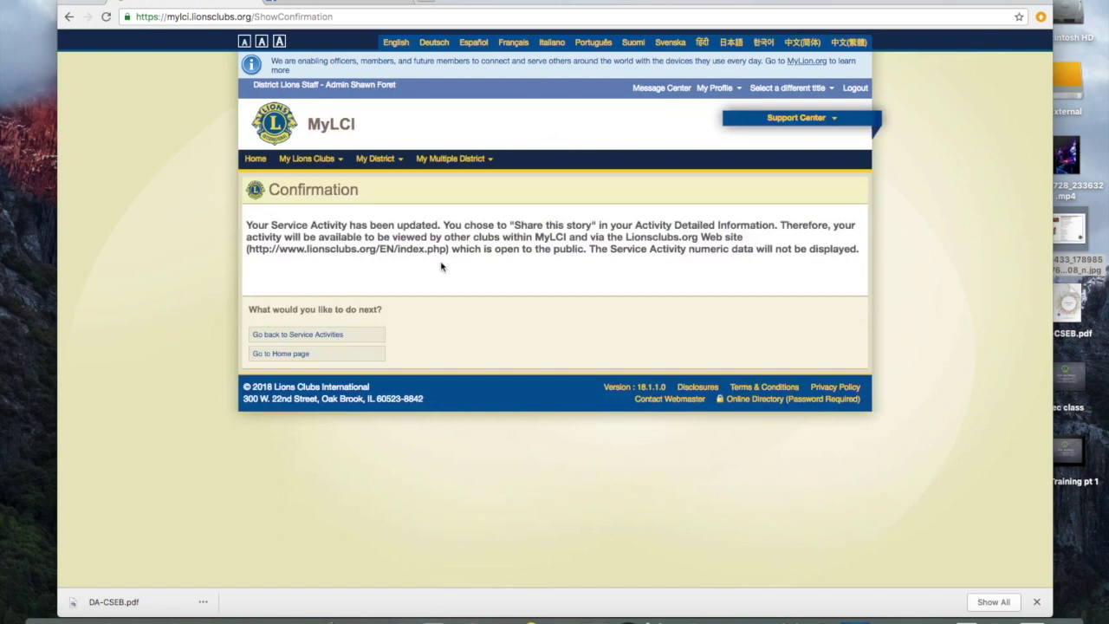
# Return to the club's Service Activities and open the printable activities report to review the seminar entry and grand totals
pyautogui.click(287, 336)
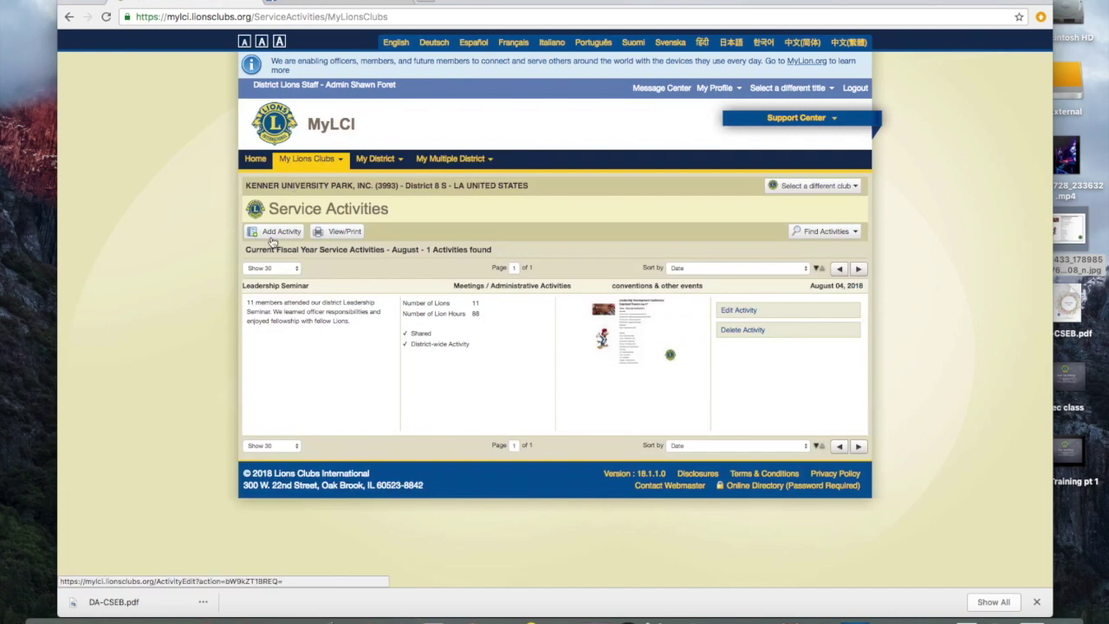
pyautogui.click(271, 236)
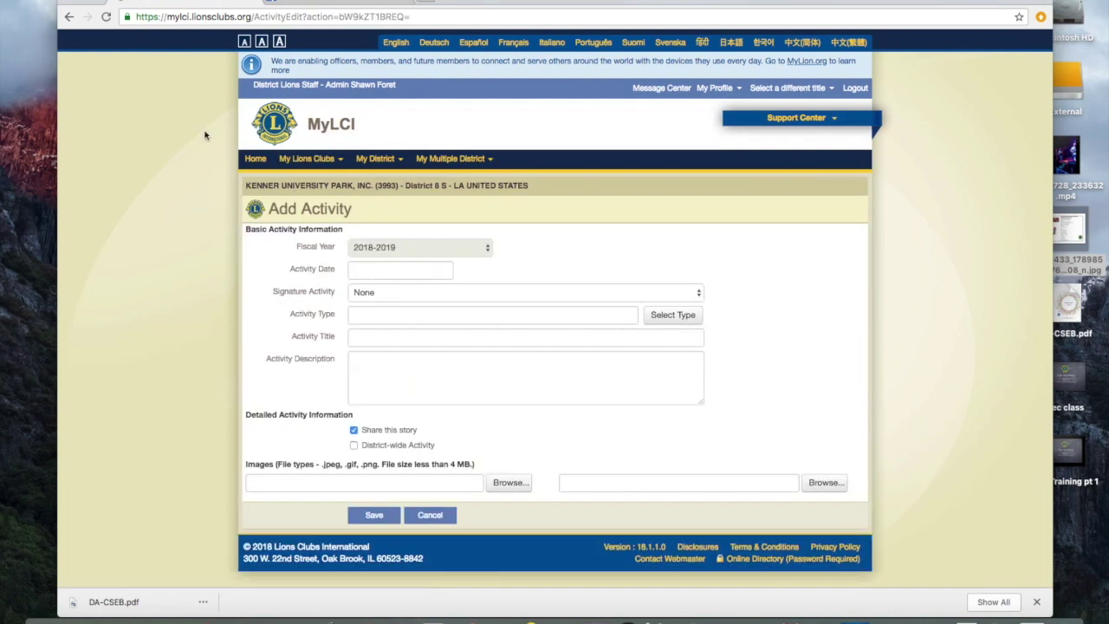
pyautogui.click(424, 517)
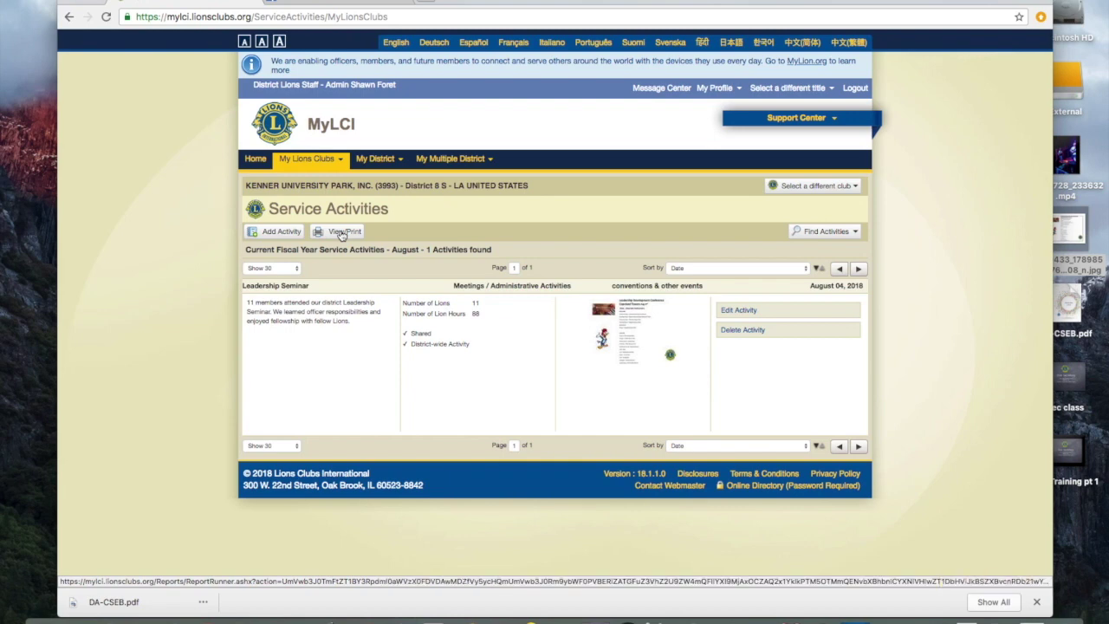
pyautogui.click(342, 232)
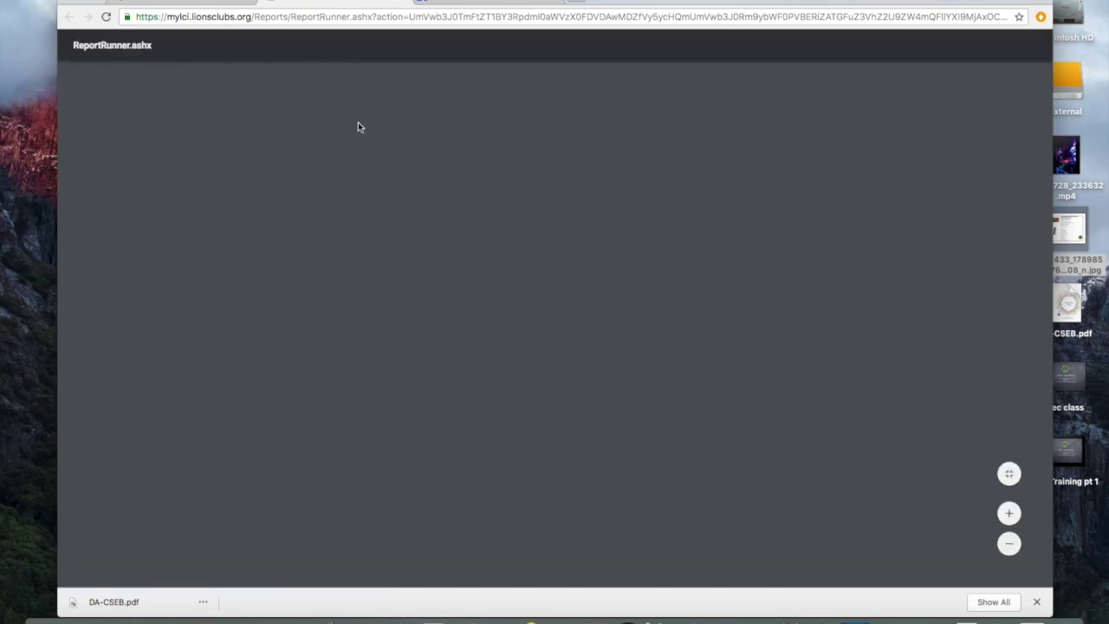
pyautogui.scroll(-2, 351, 165)
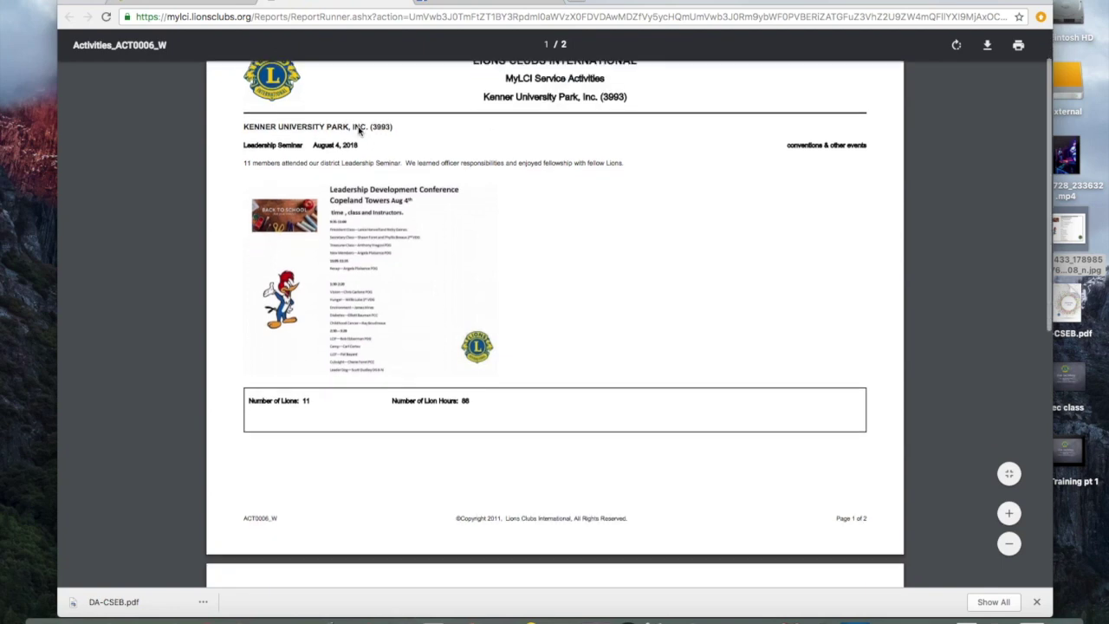
pyautogui.scroll(-6, 303, 485)
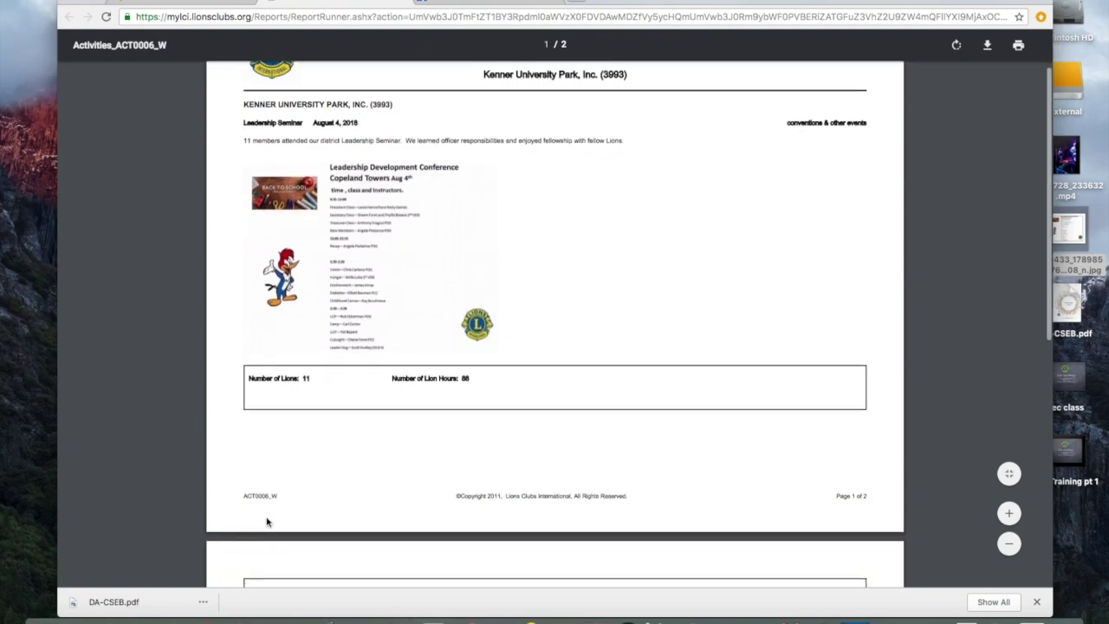
pyautogui.scroll(-2, 299, 537)
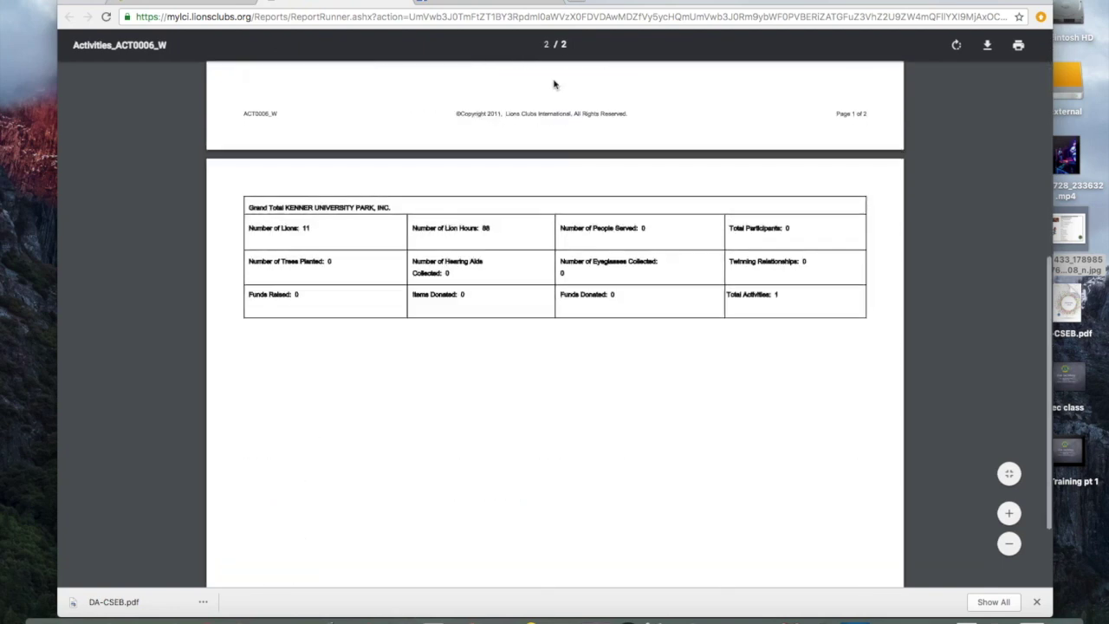
# Download the service activities report to the Desktop as a PDF named uplcaug2018, then close the report
pyautogui.click(988, 48)
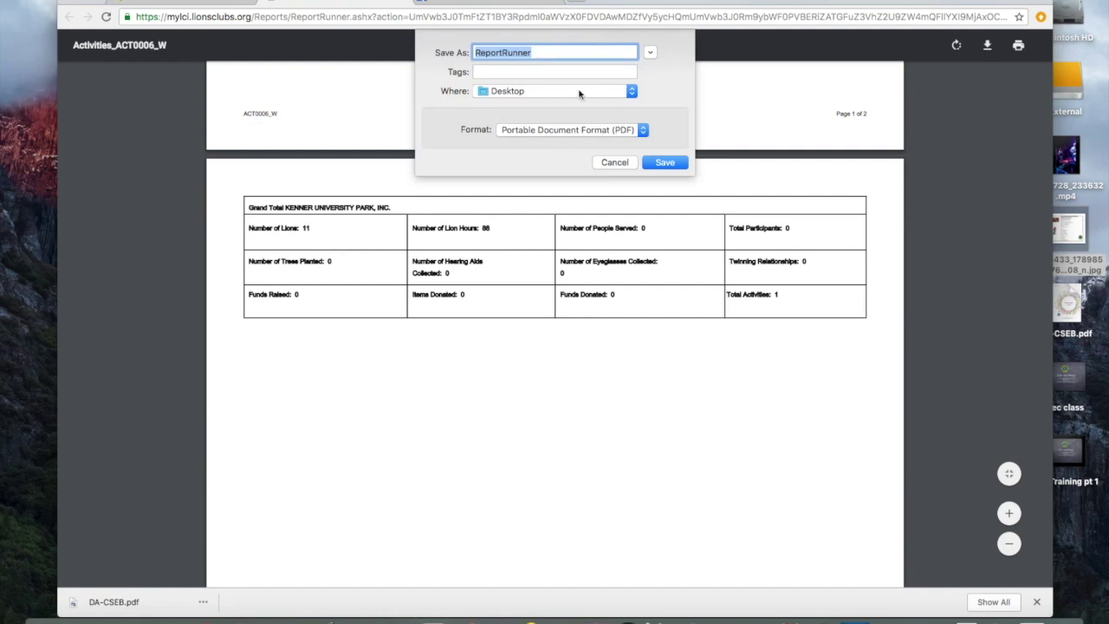
pyautogui.write('u')
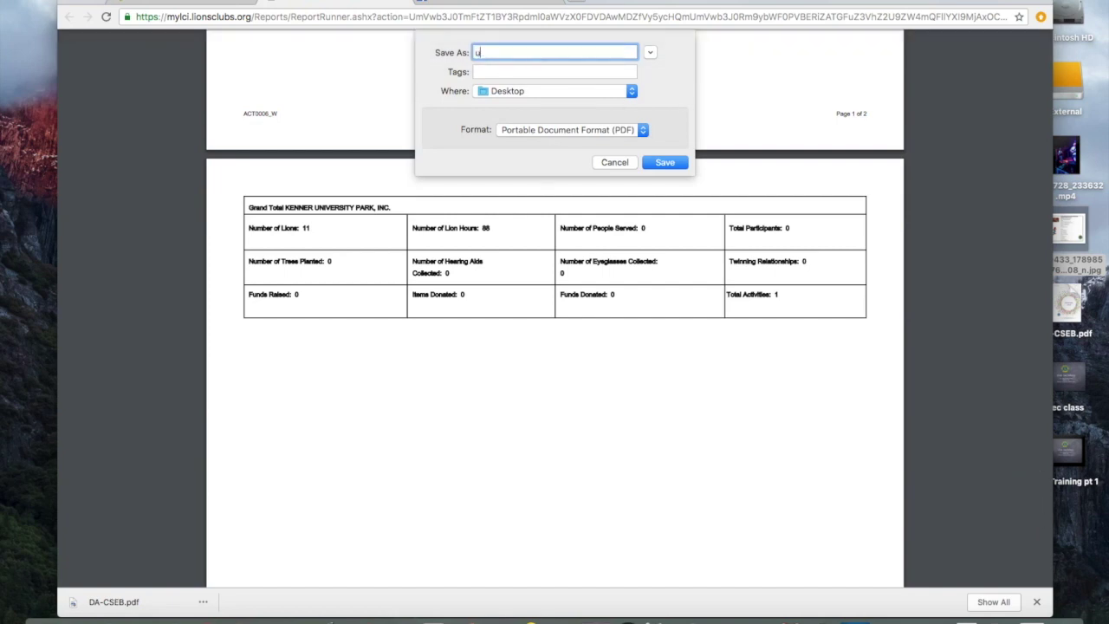
pyautogui.write('plcaug2018')
pyautogui.click(668, 165)
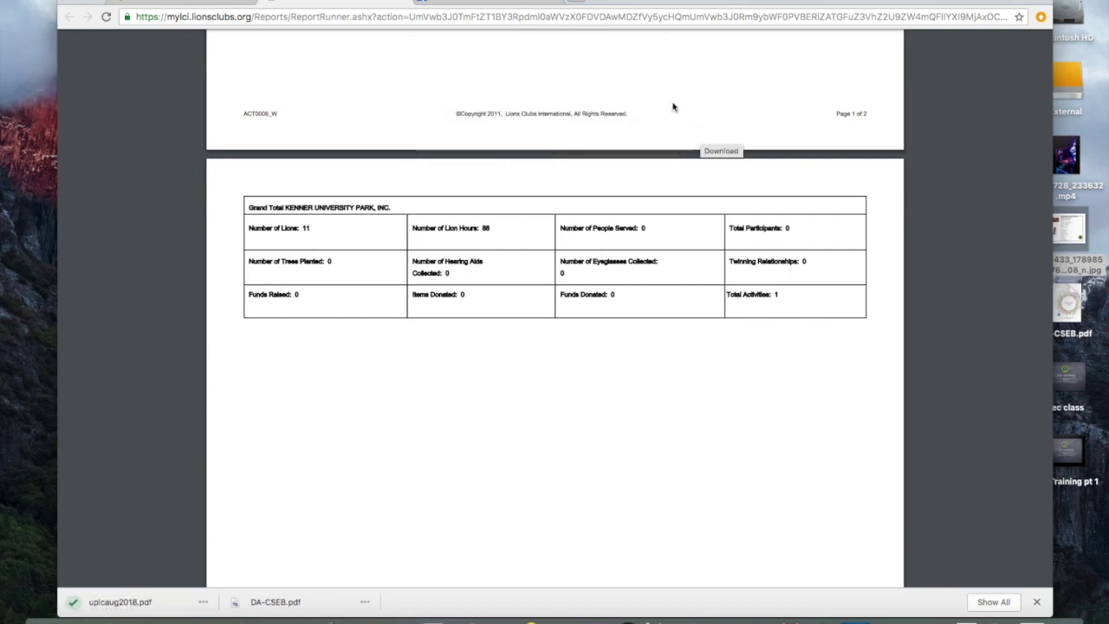
pyautogui.moveTo(574, 91)
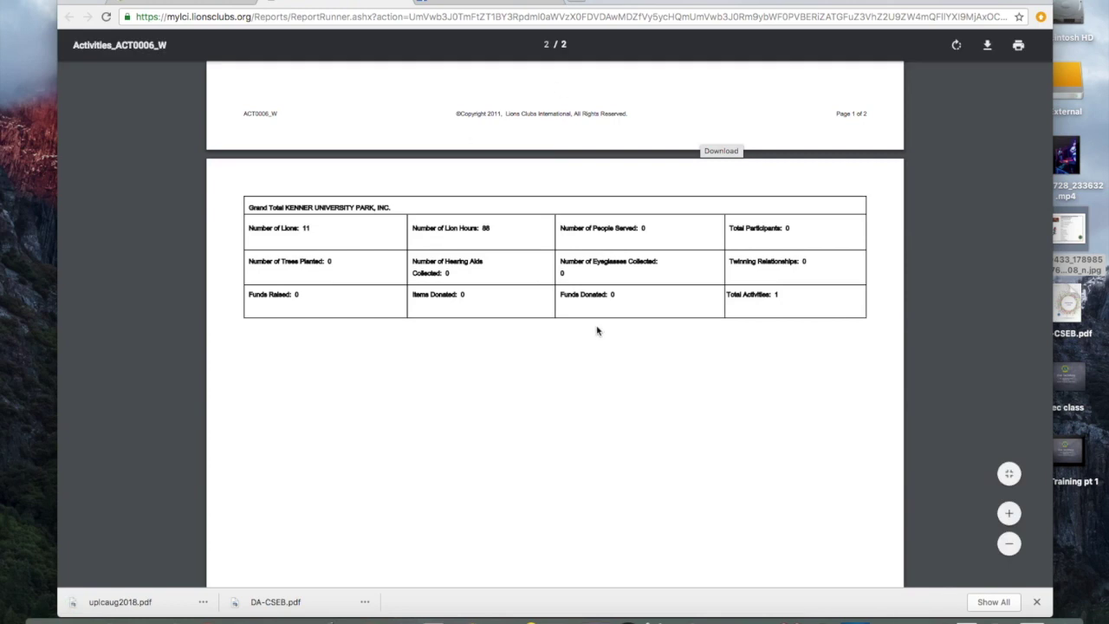
pyautogui.scroll(5, 572, 323)
pyautogui.scroll(4, 571, 323)
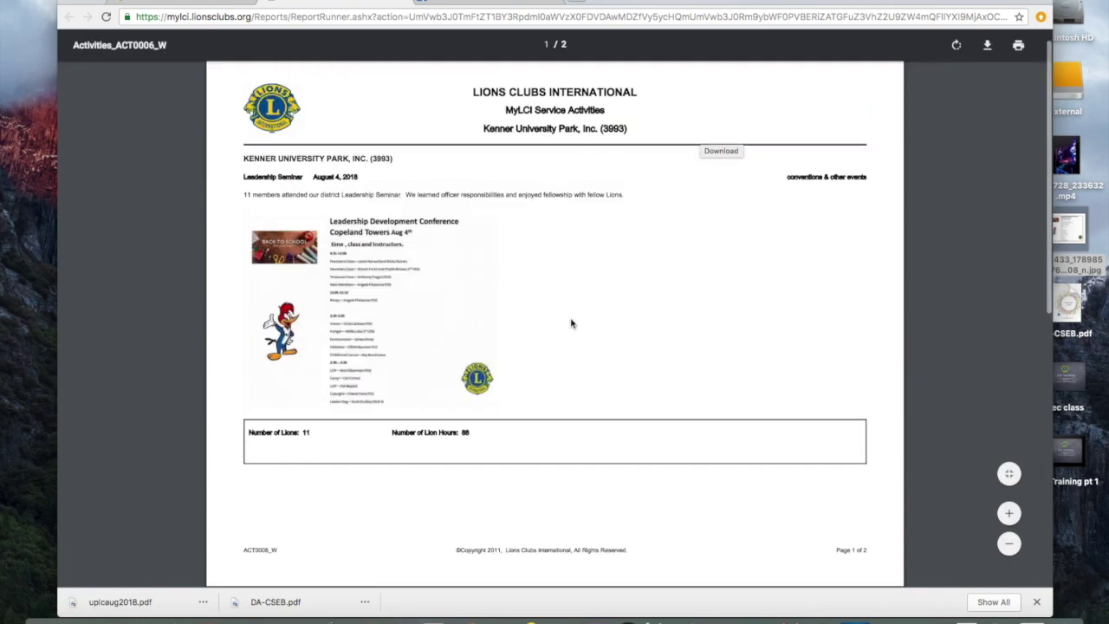
pyautogui.press('super+w')
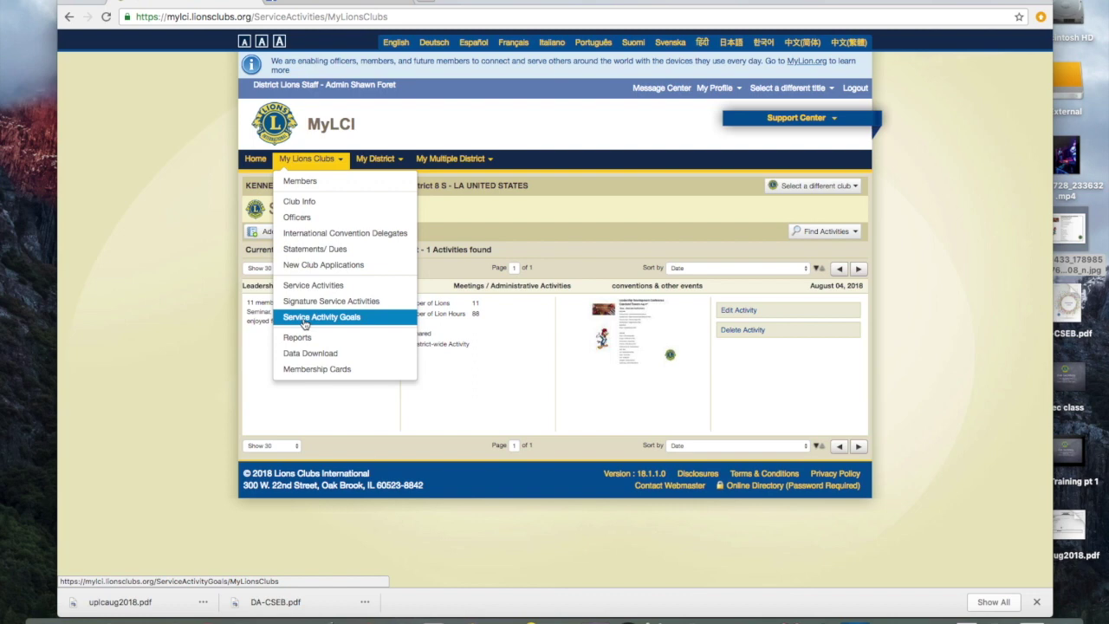
# Start a new Service Activity Goal for the club with program area Service Activities and activity type Diabetes
pyautogui.click(305, 319)
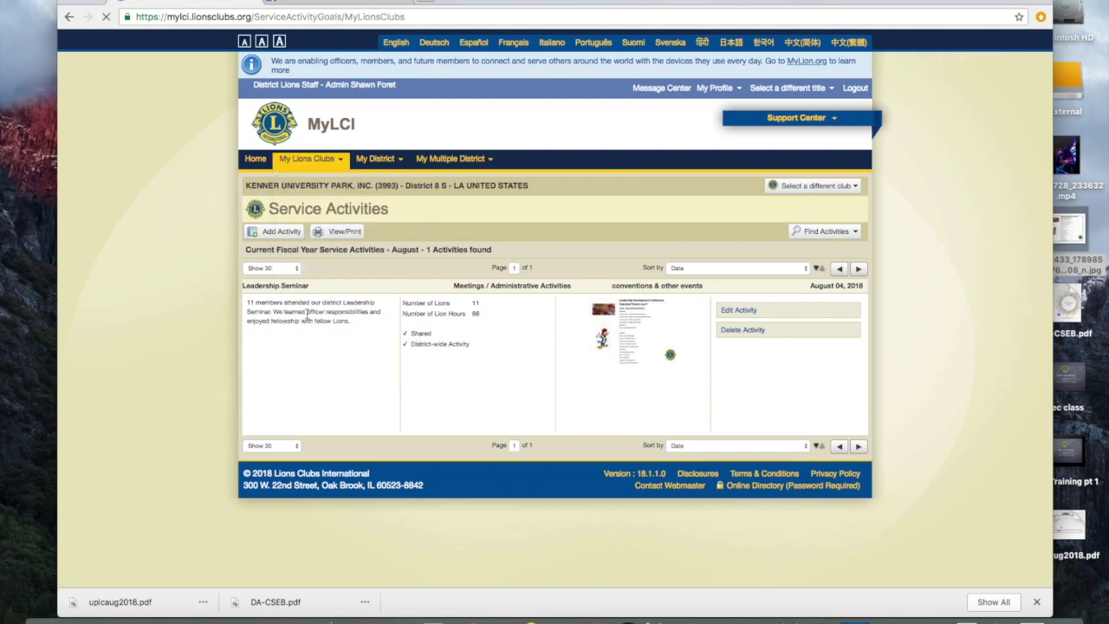
pyautogui.click(264, 233)
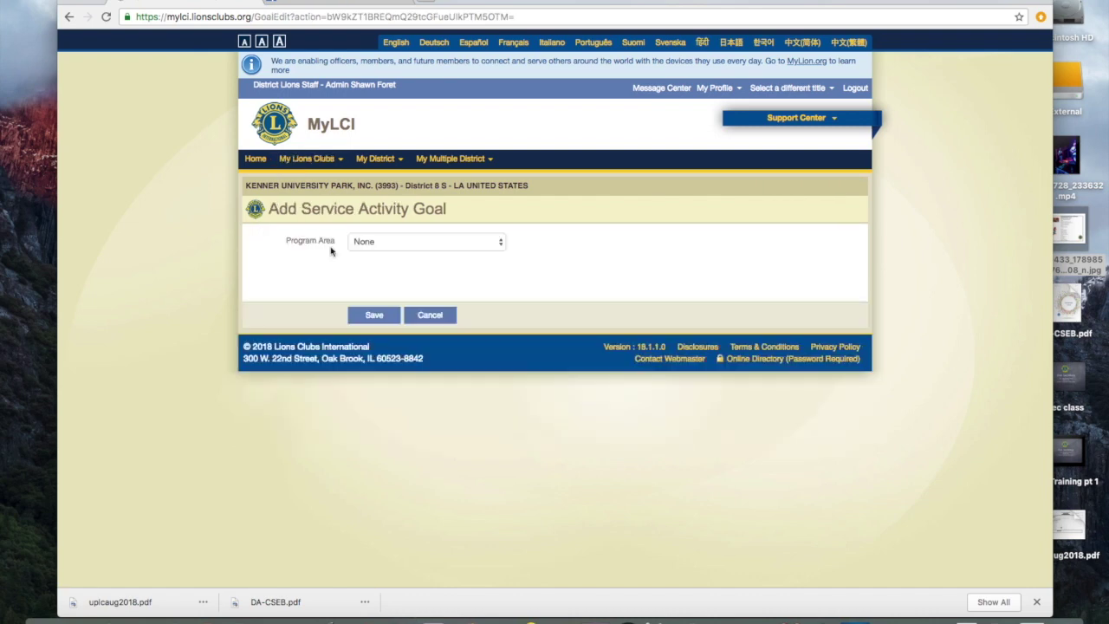
pyautogui.click(390, 242)
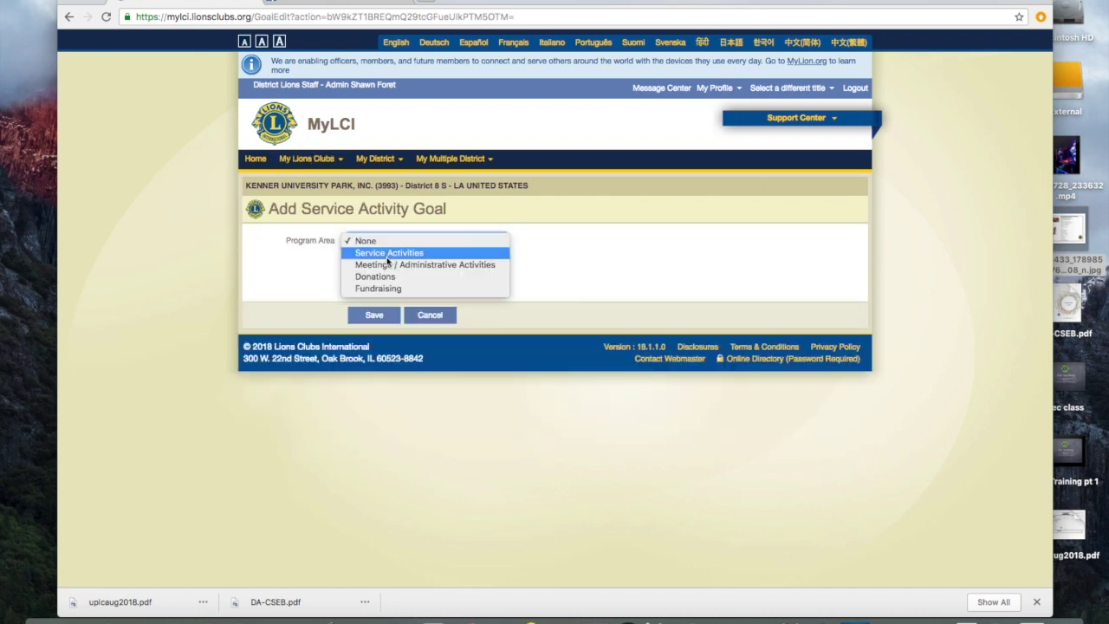
pyautogui.click(387, 255)
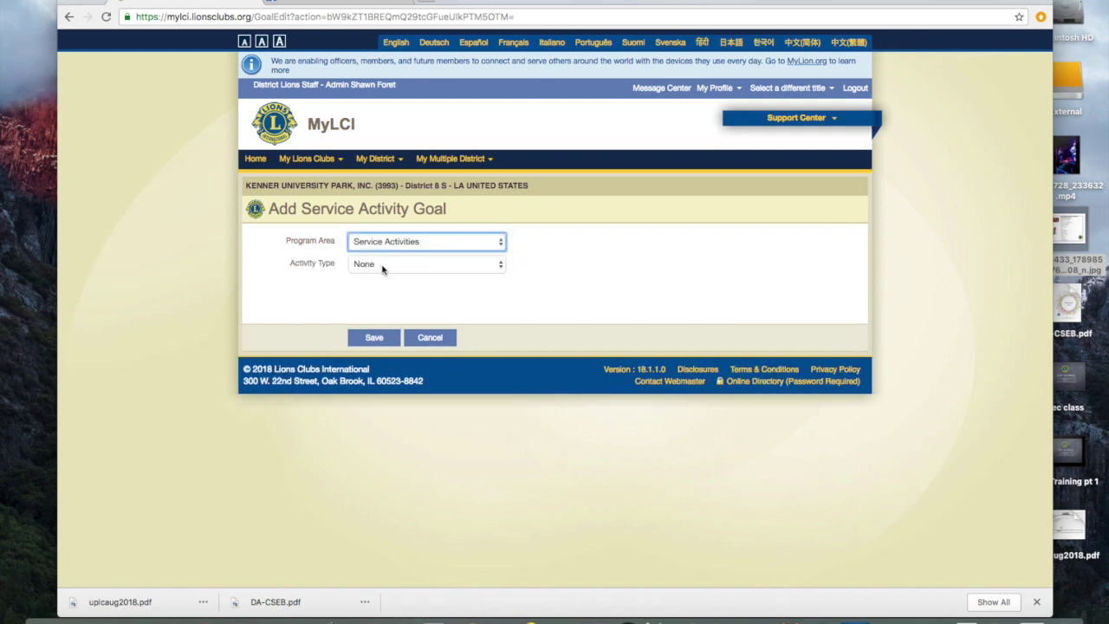
pyautogui.click(382, 267)
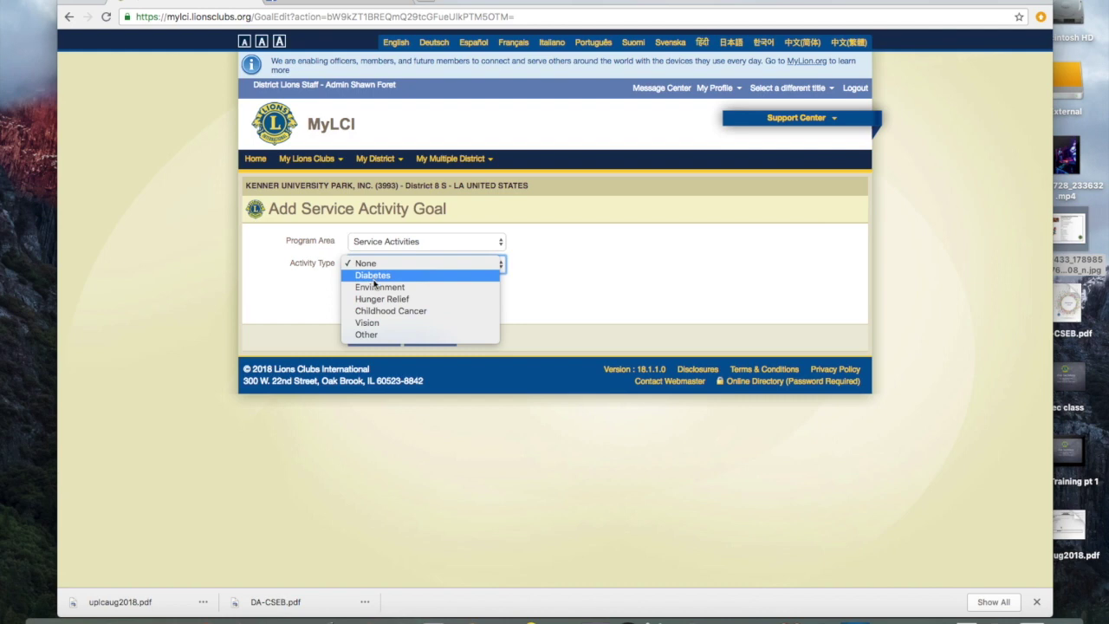
pyautogui.click(374, 275)
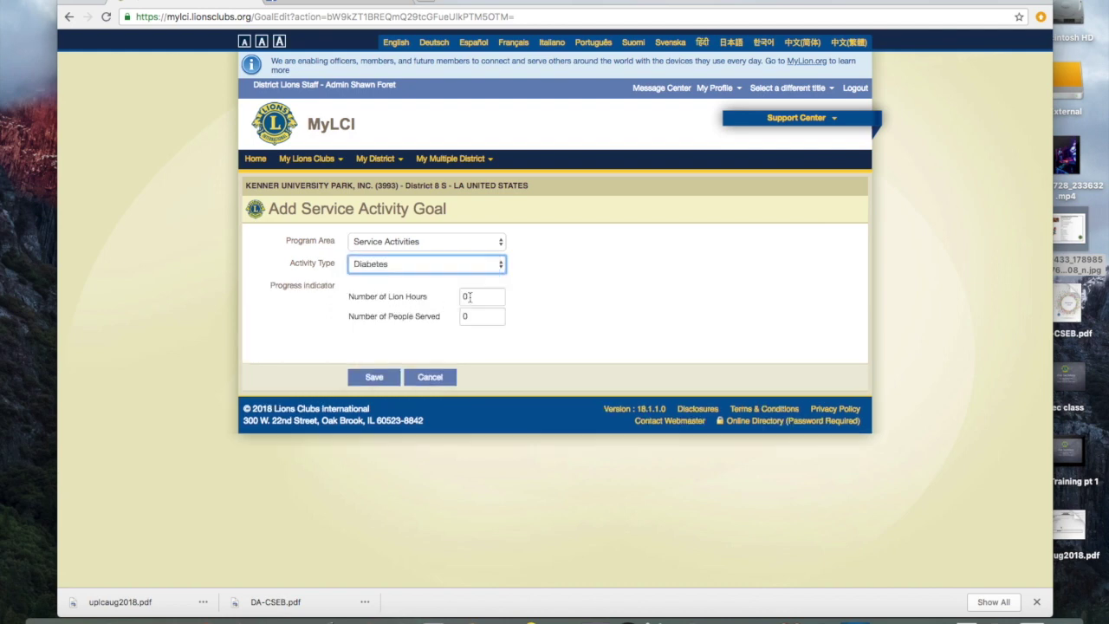
# Set the Diabetes goal to 37 Lion hours and 370 people served, save it, and return to the goals list
pyautogui.click(477, 297)
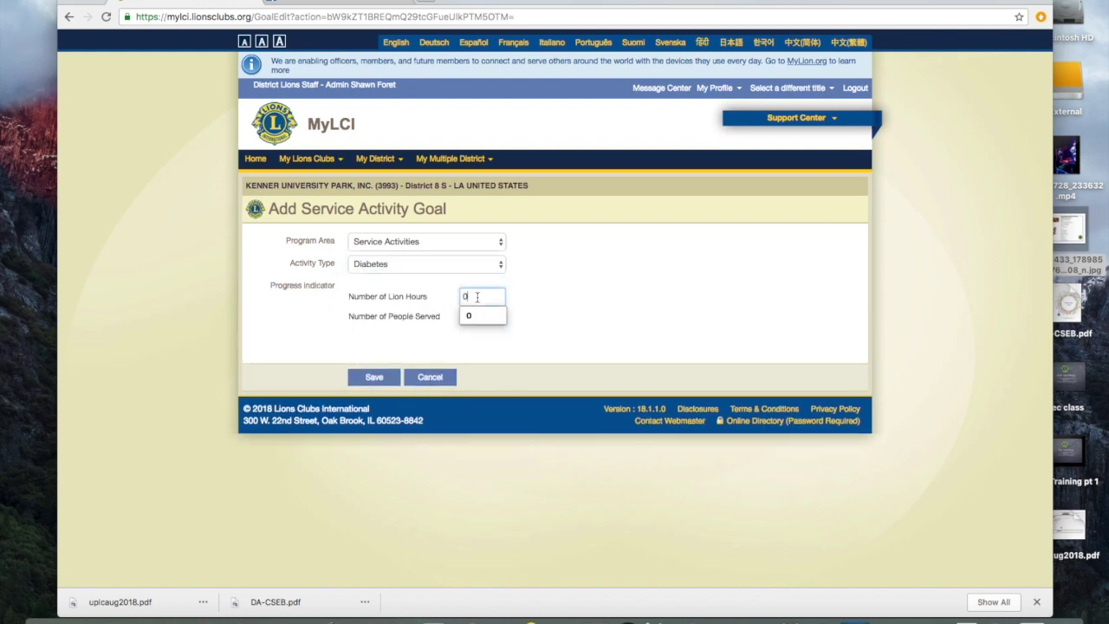
pyautogui.moveTo(477, 297); pyautogui.dragTo(413, 298)
pyautogui.write('37')
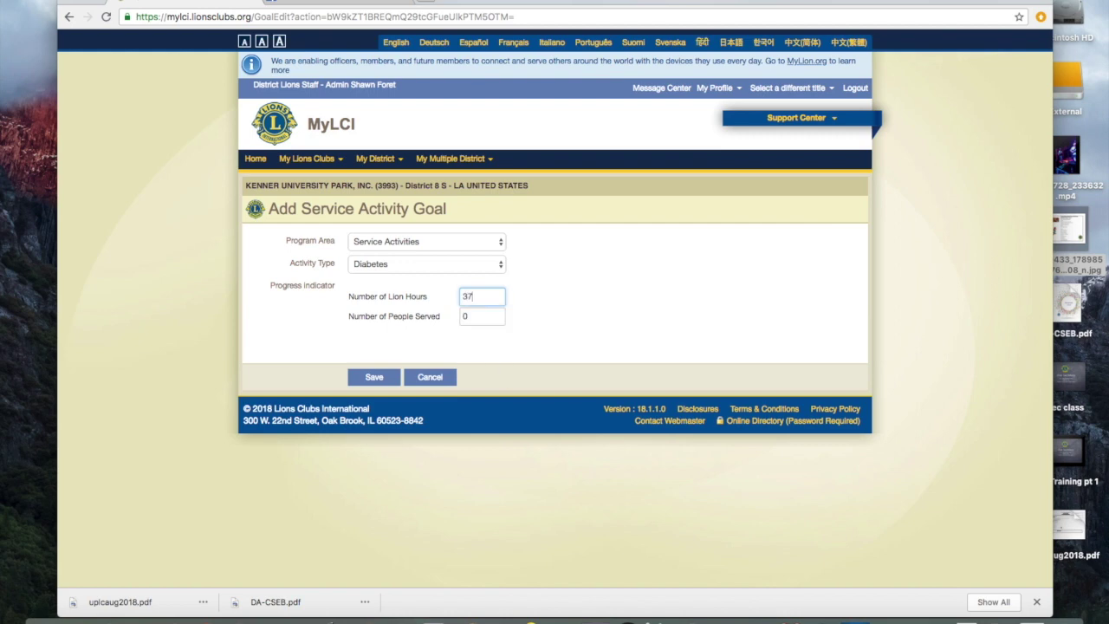
pyautogui.press('Tab')
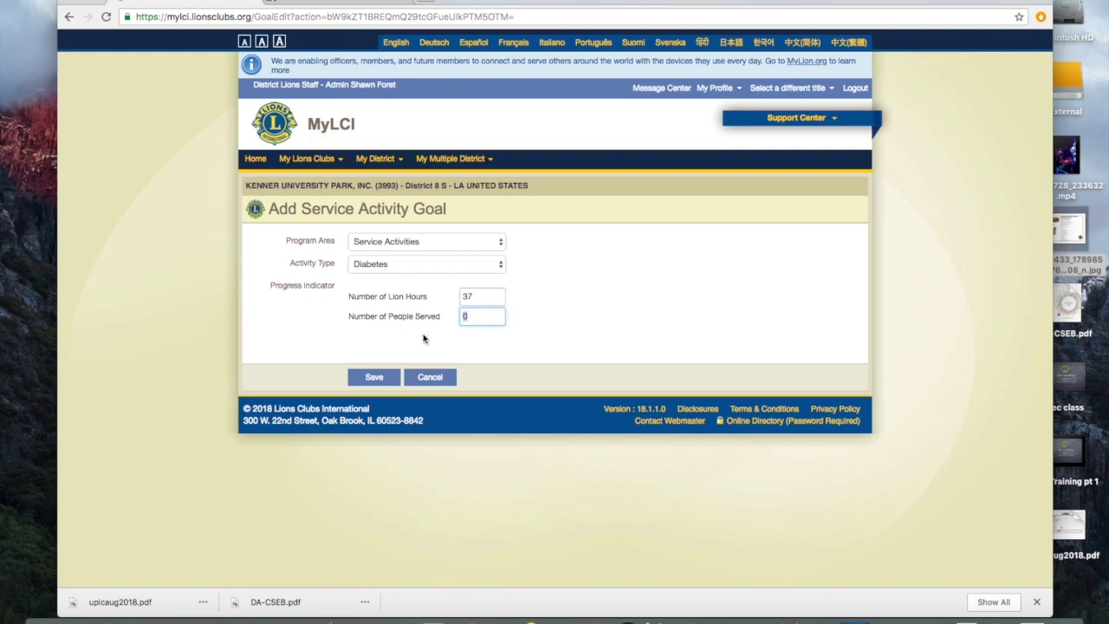
pyautogui.write('37')
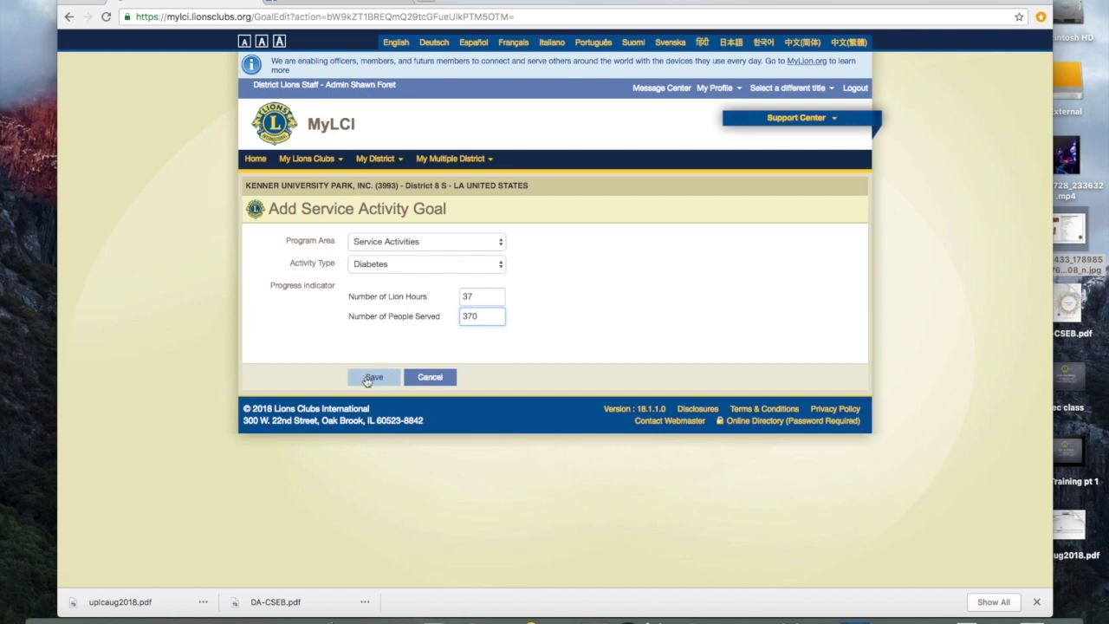
pyautogui.click(368, 379)
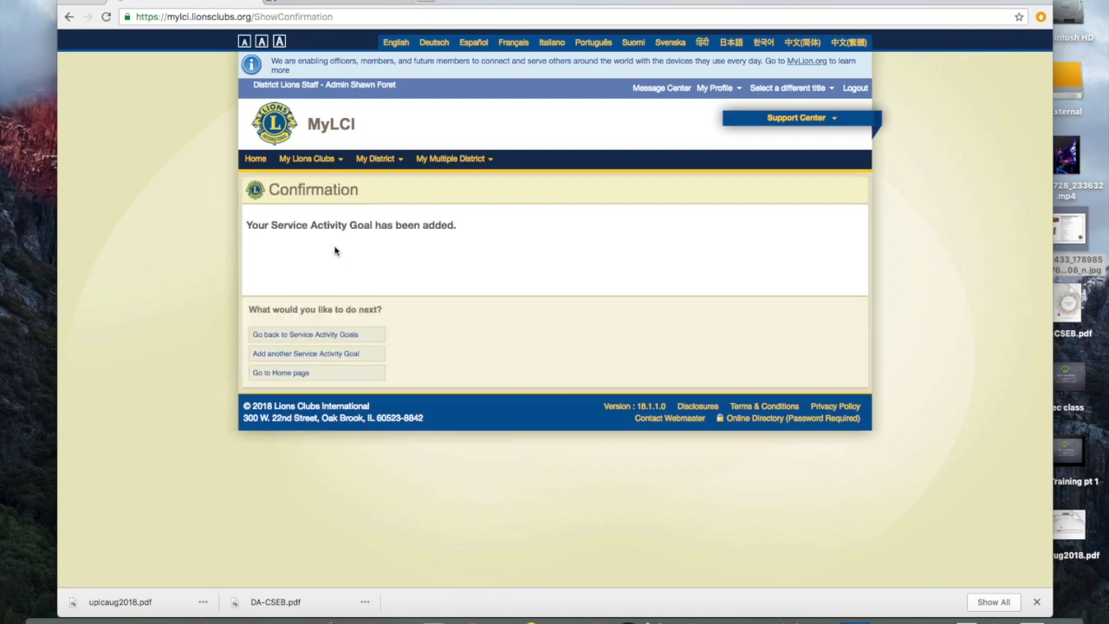
pyautogui.click(312, 341)
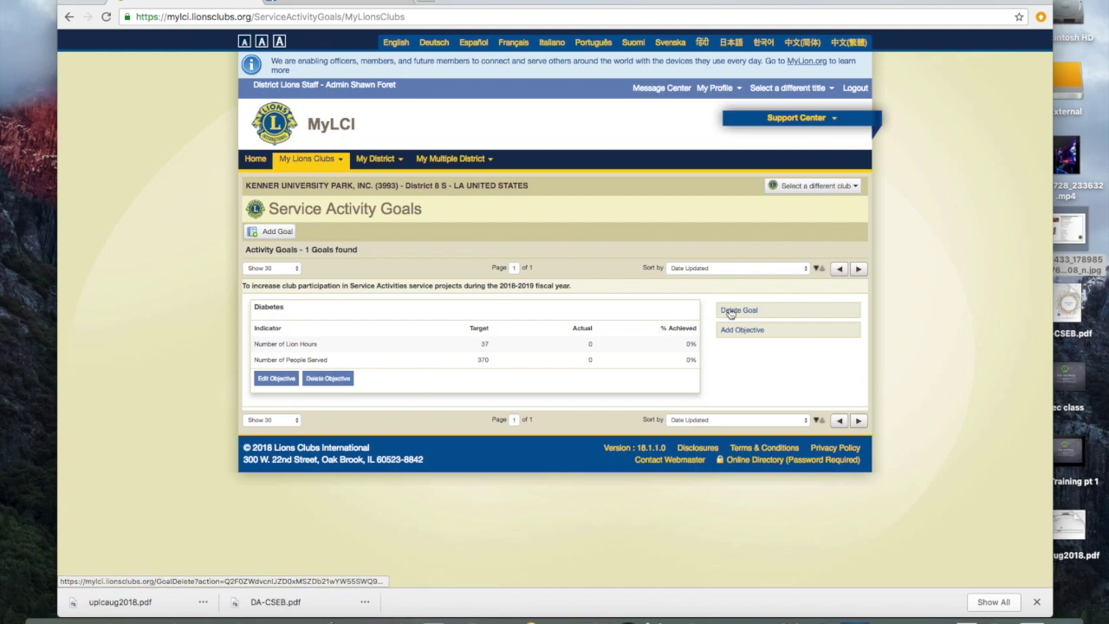
pyautogui.moveTo(730, 313); pyautogui.dragTo(617, 311)
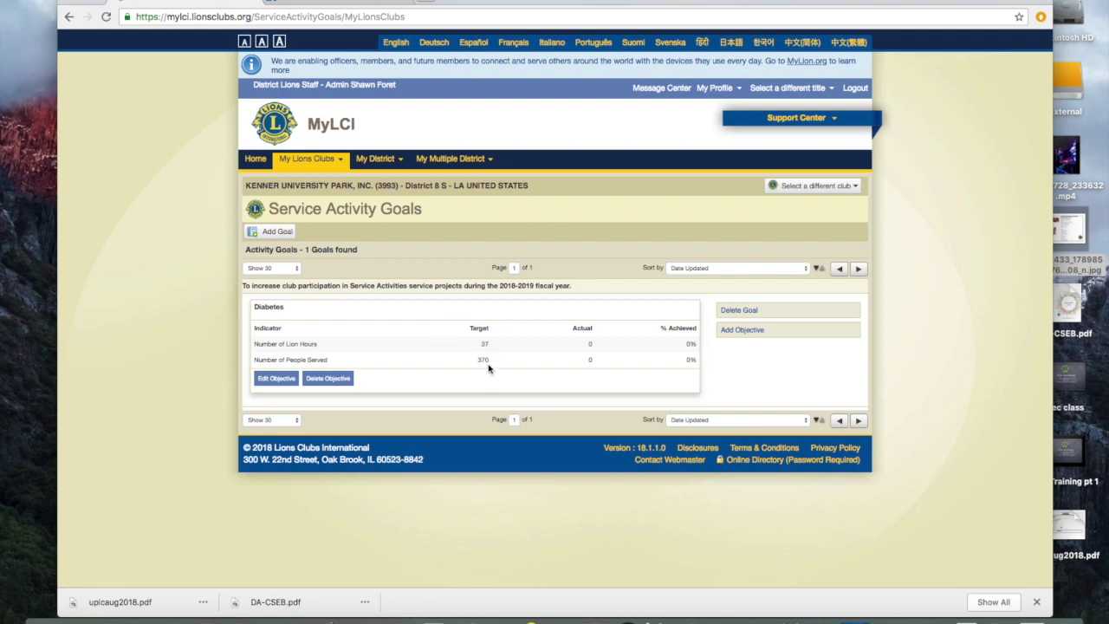
# Open the club's Statements/Dues page and review the current balance, paper statement options and list of statements
pyautogui.click(317, 163)
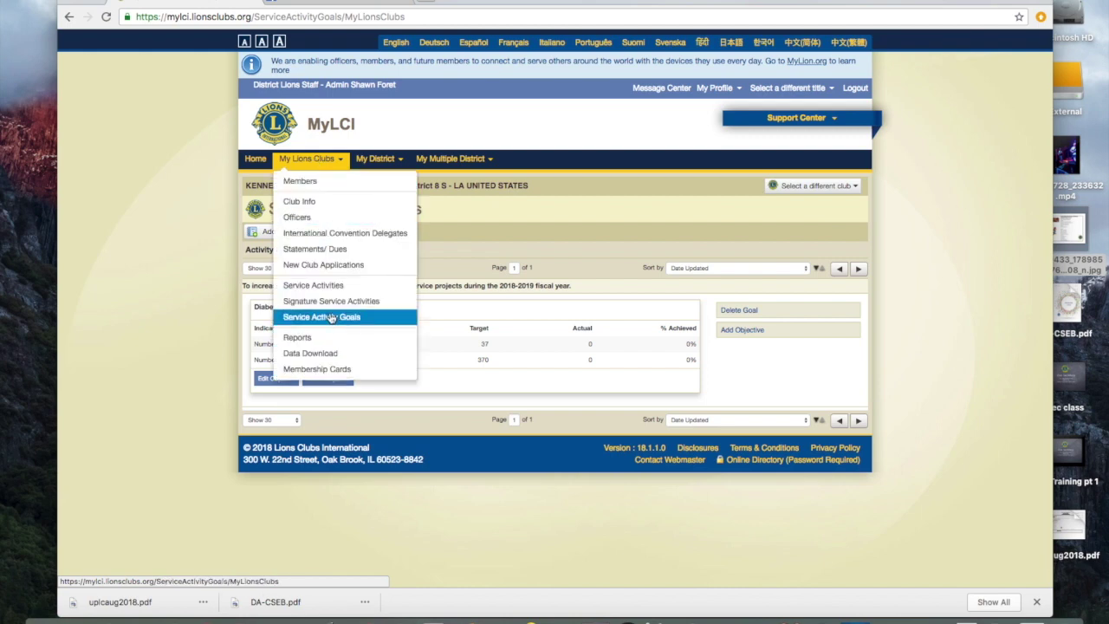
pyautogui.click(336, 250)
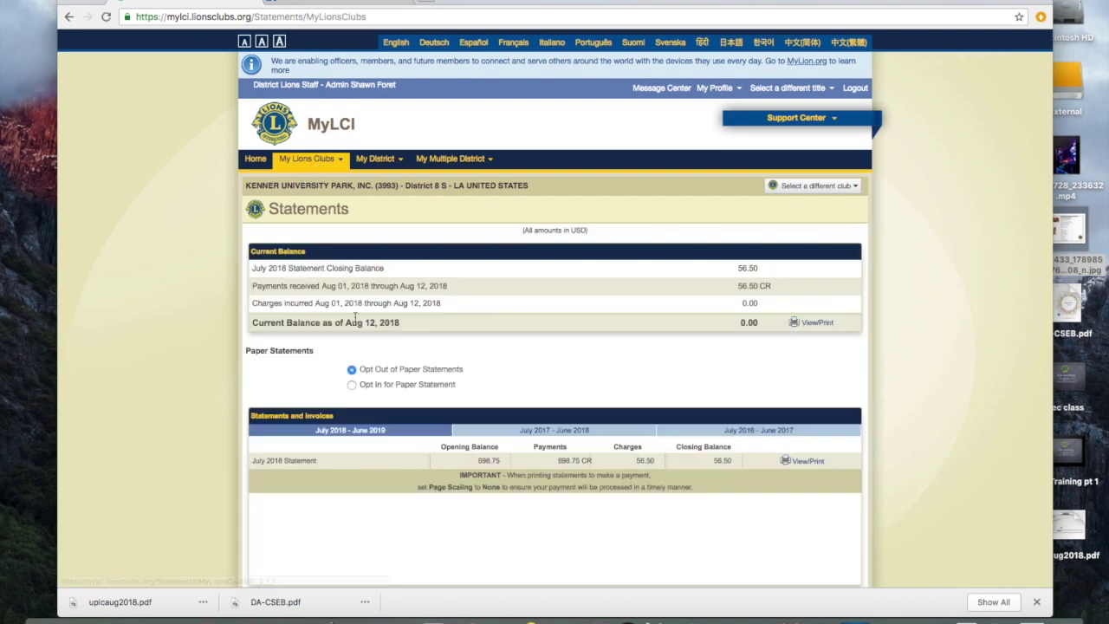
pyautogui.scroll(-2, 461, 386)
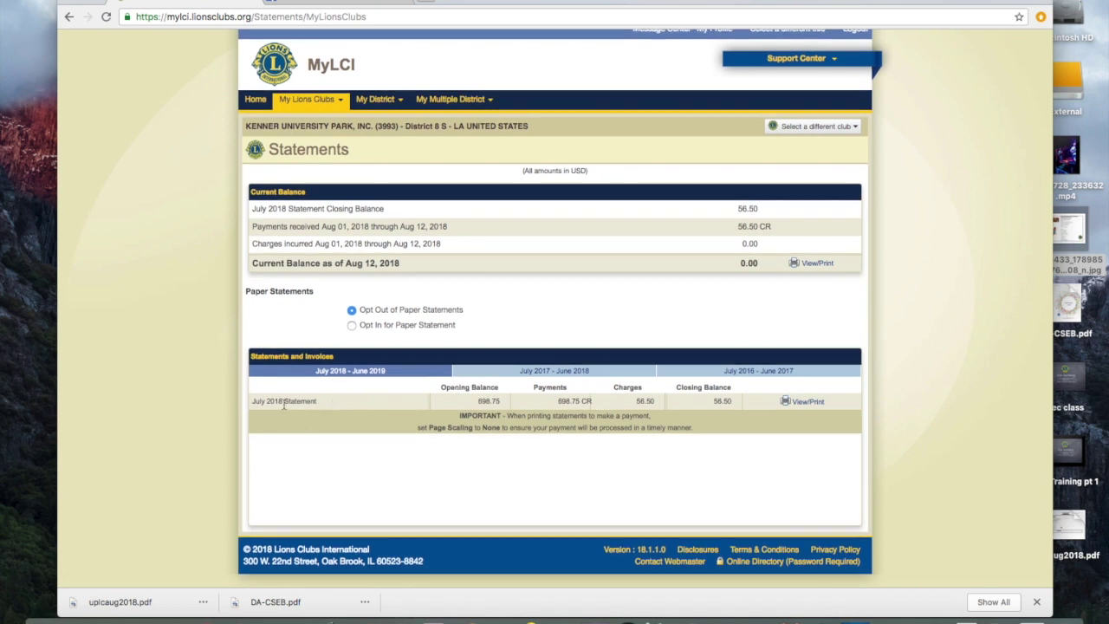
# Open the printable July 2018 statement and examine its invoice items, charges, payment instructions and amount due
pyautogui.click(814, 405)
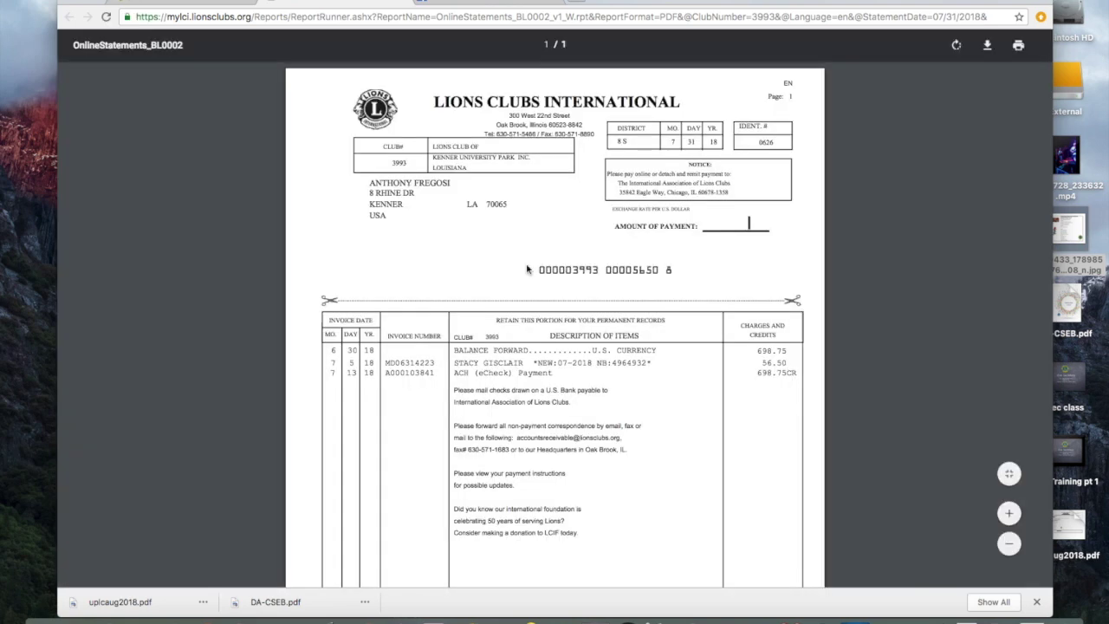
pyautogui.scroll(-1, 433, 284)
pyautogui.scroll(-1, 433, 284)
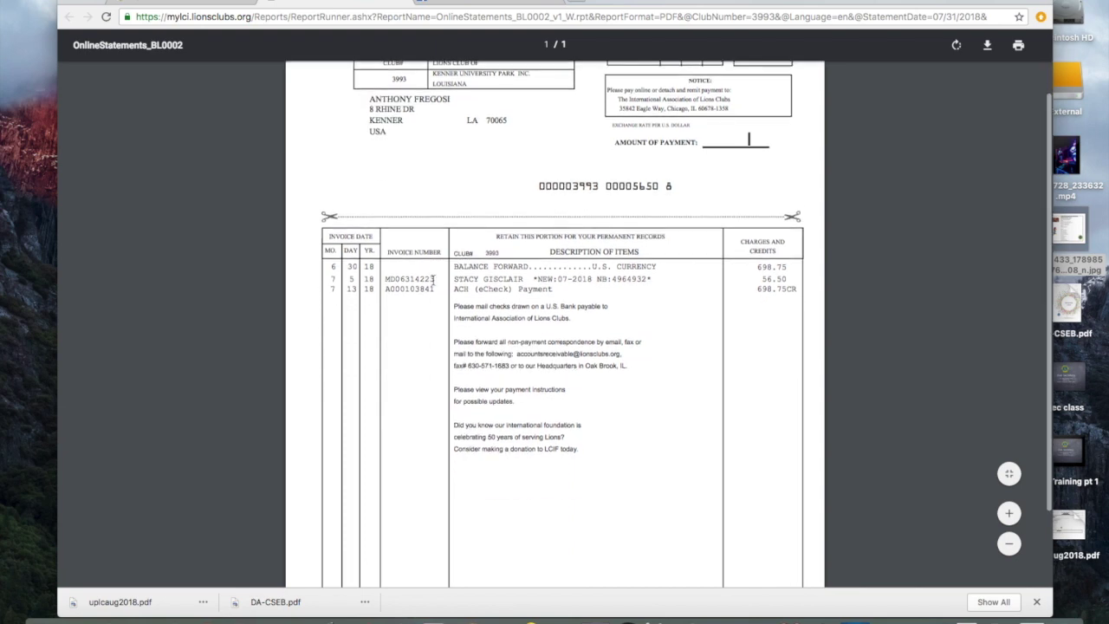
pyautogui.scroll(-2, 435, 279)
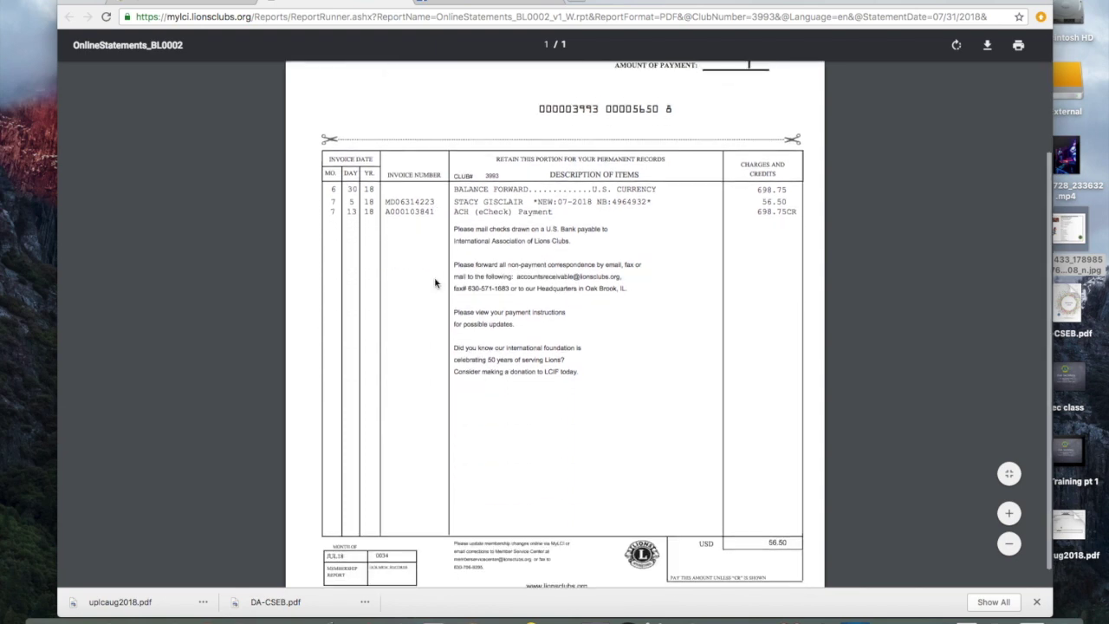
pyautogui.scroll(-1, 435, 281)
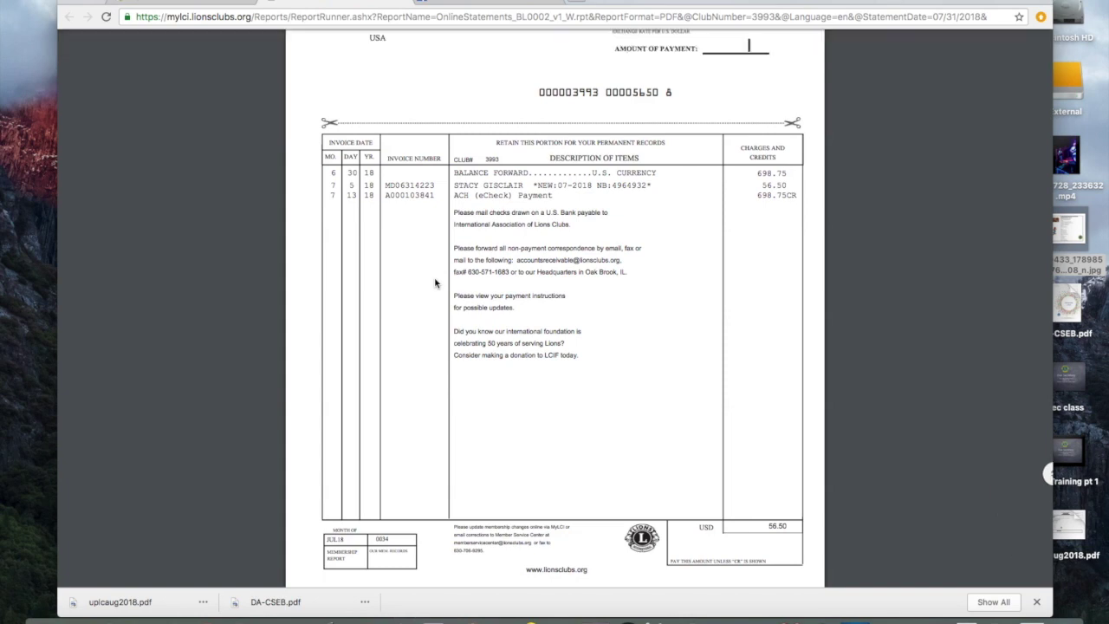
pyautogui.scroll(-1, 435, 283)
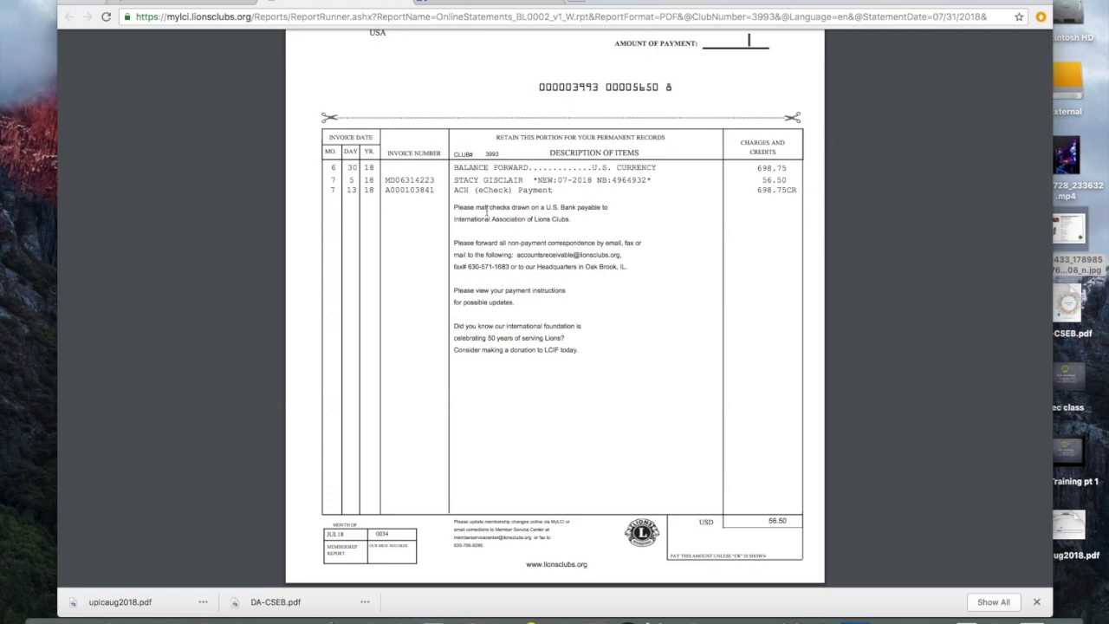
pyautogui.scroll(1, 573, 276)
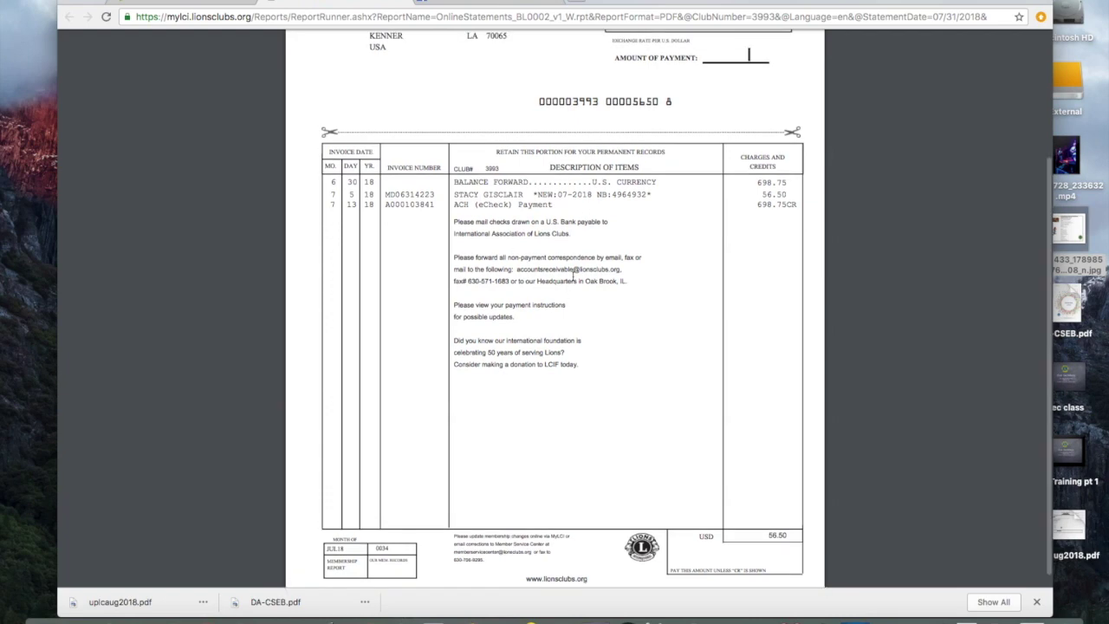
# Review the July 2018 statement's remittance portion and itemized charges, and return to the club's Statements page
pyautogui.scroll(5, 572, 276)
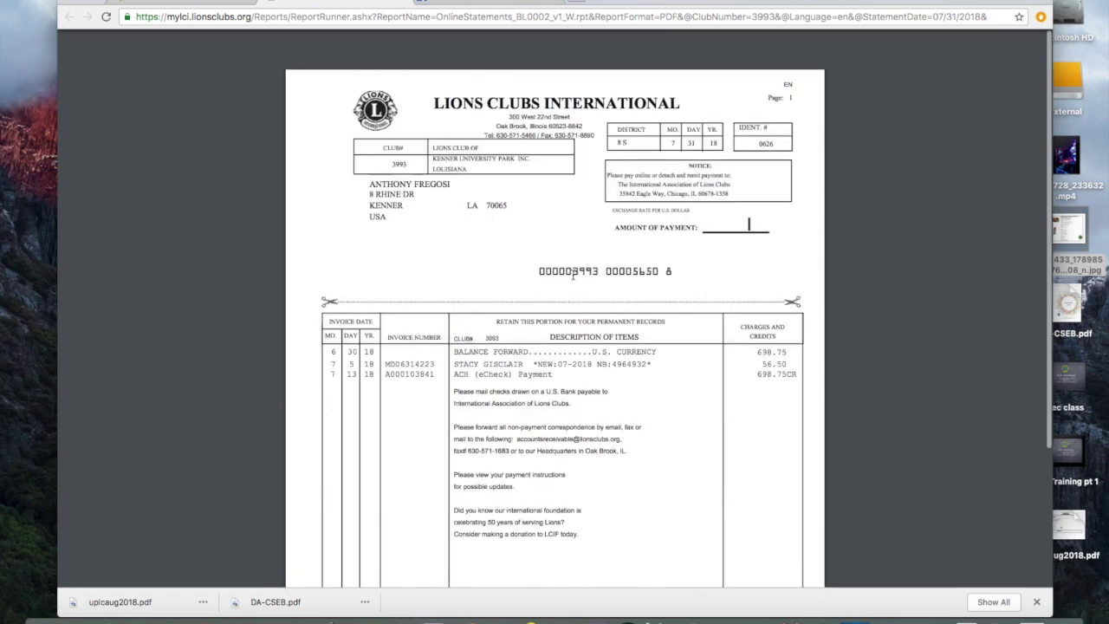
pyautogui.scroll(-5, 573, 276)
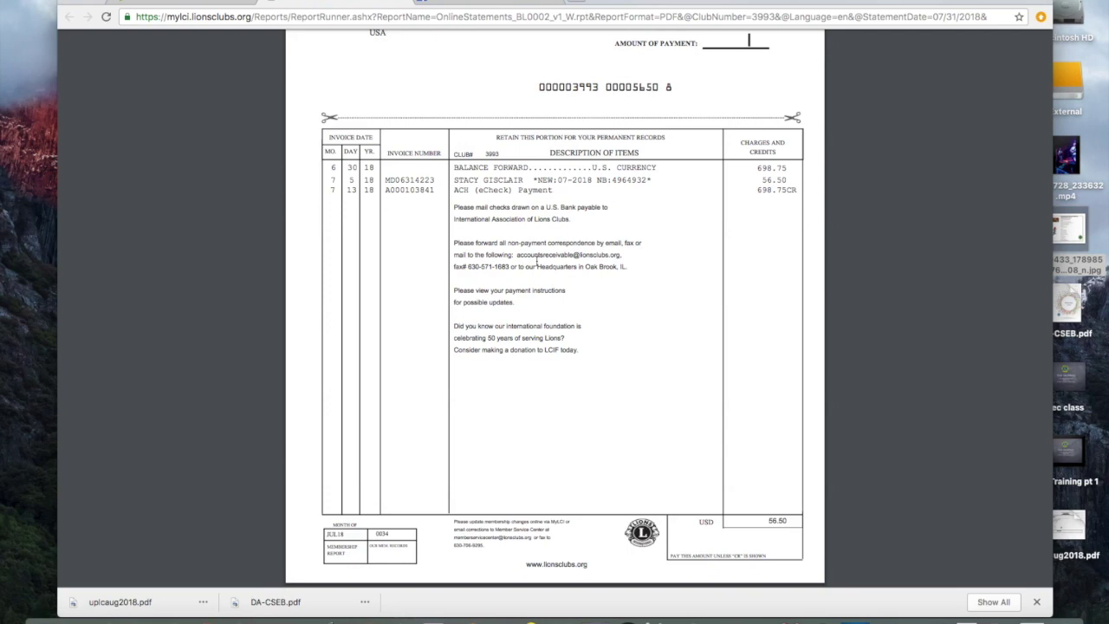
pyautogui.scroll(3, 537, 262)
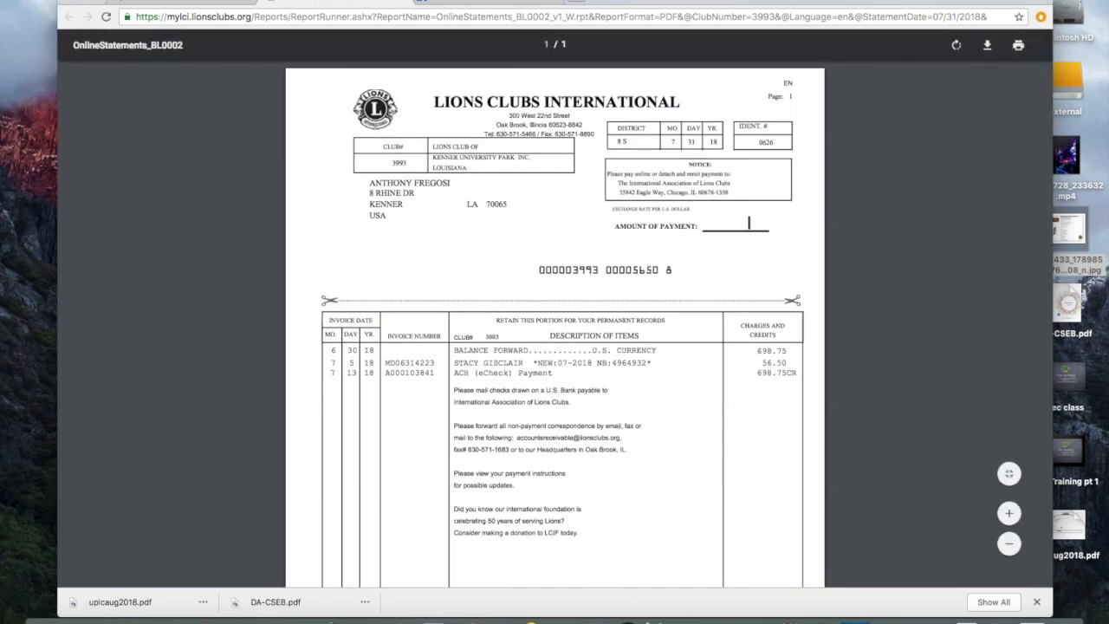
pyautogui.click(403, 2)
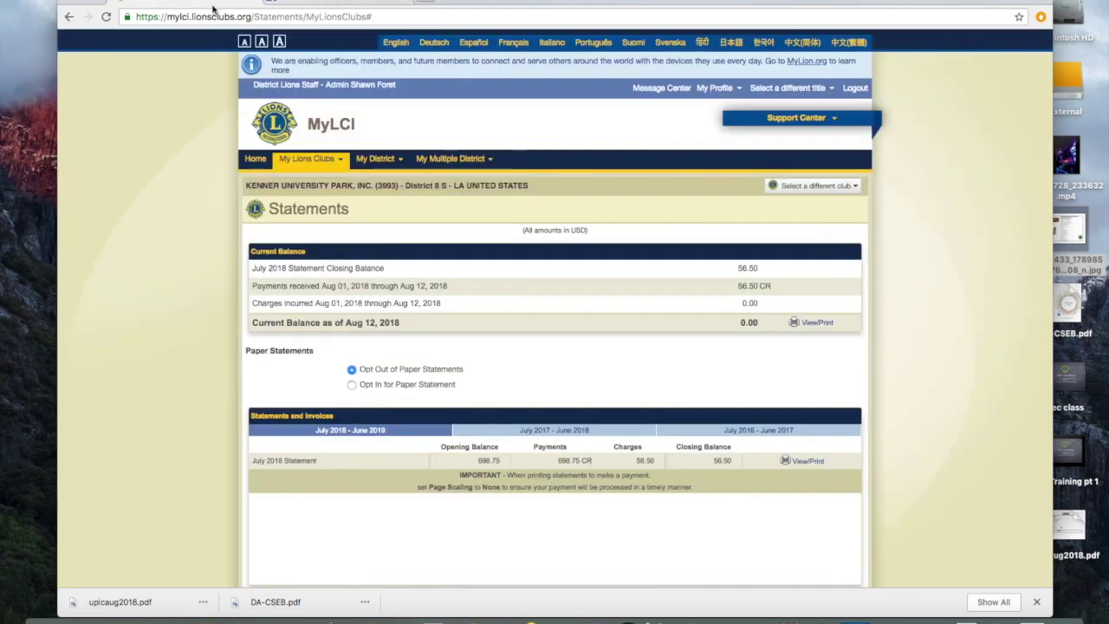
# Check the club's current balance and August payments, and keep Opt Out of Paper Statements selected
pyautogui.scroll(-2, 384, 275)
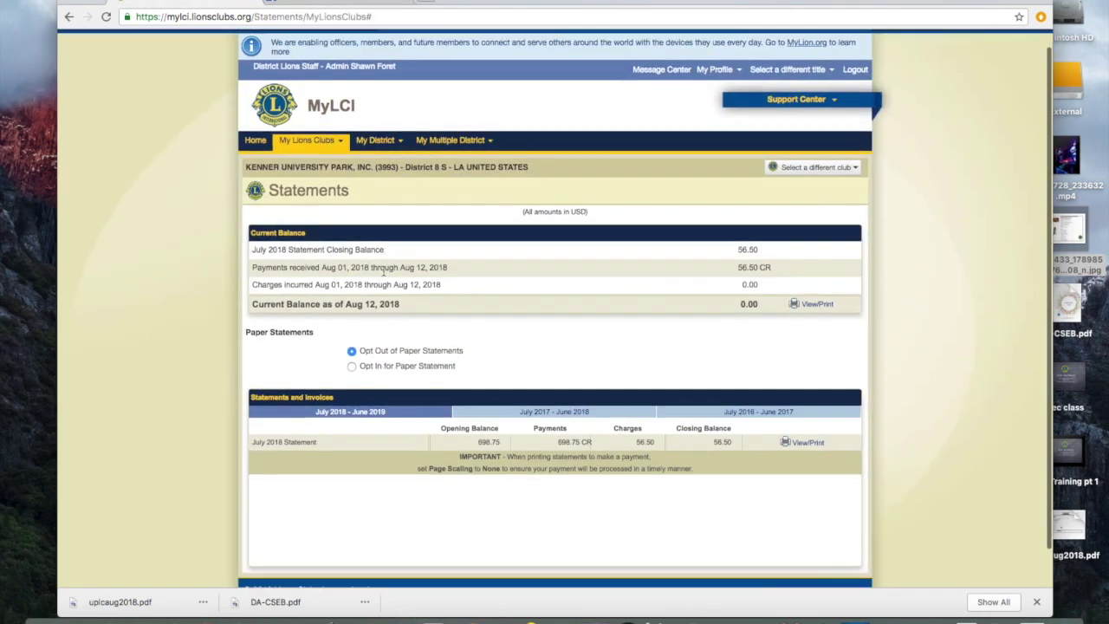
pyautogui.scroll(2, 384, 274)
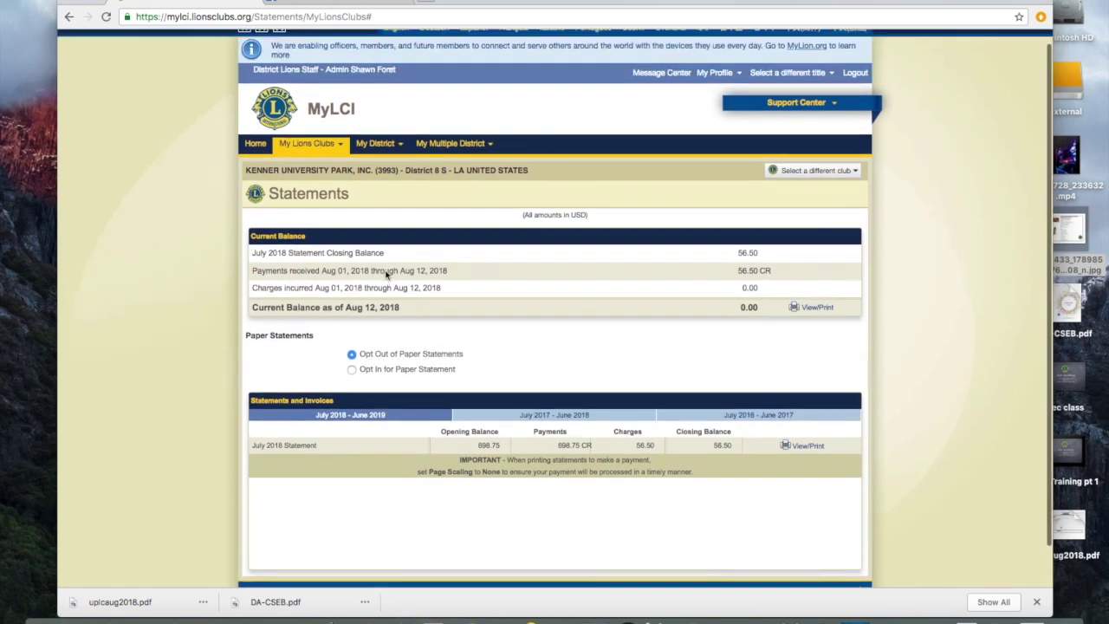
pyautogui.scroll(-2, 359, 164)
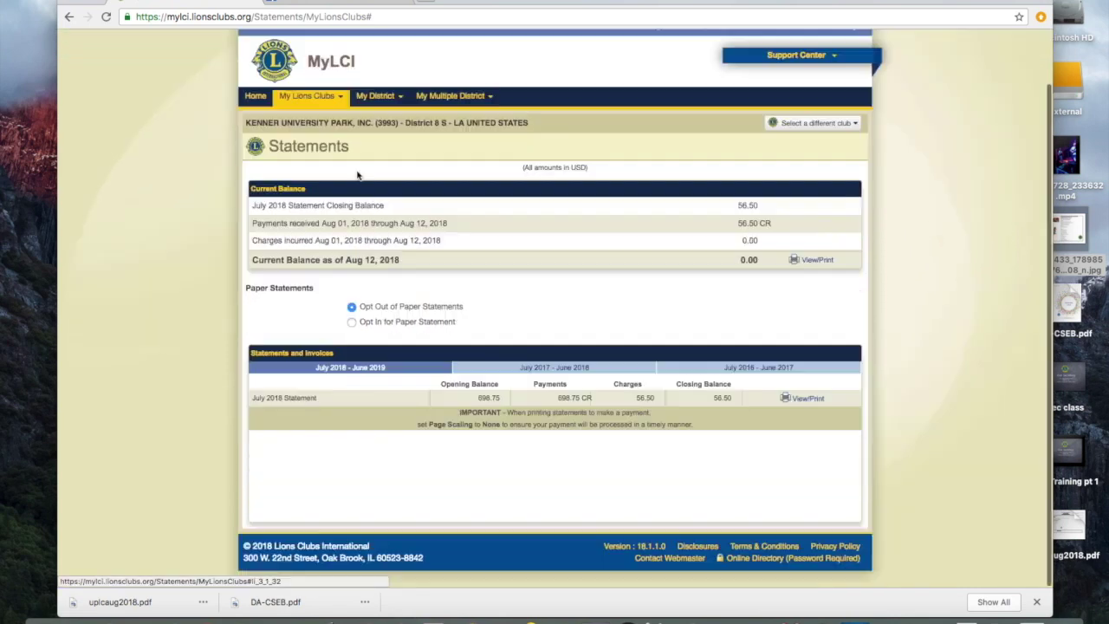
pyautogui.click(351, 311)
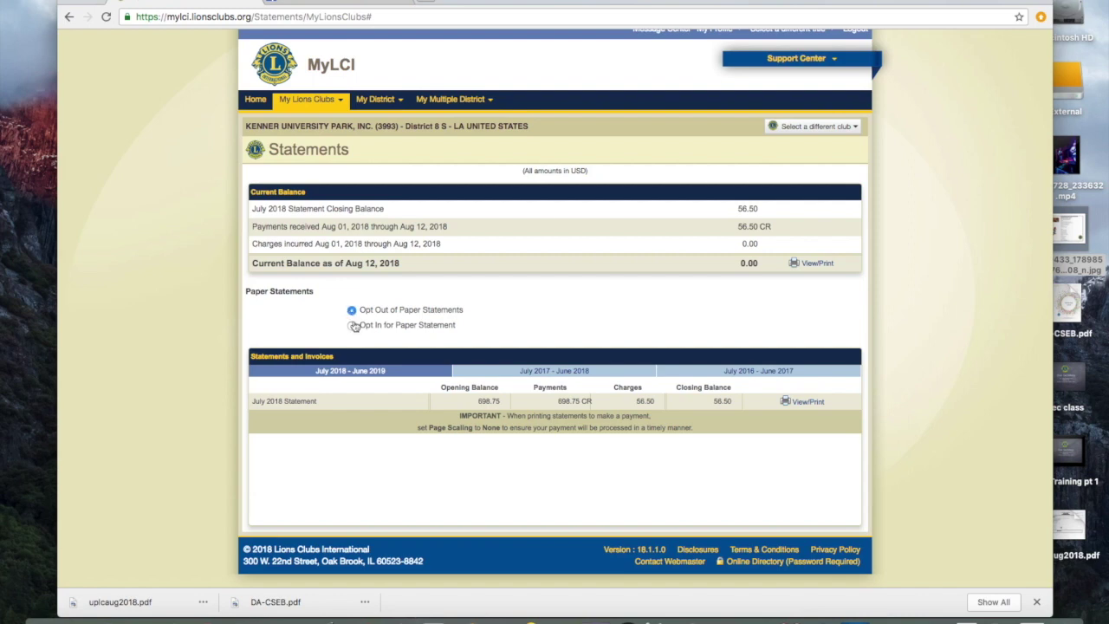
# Look over the options available for the club and the district, and return to the MyLCI home page
pyautogui.click(337, 100)
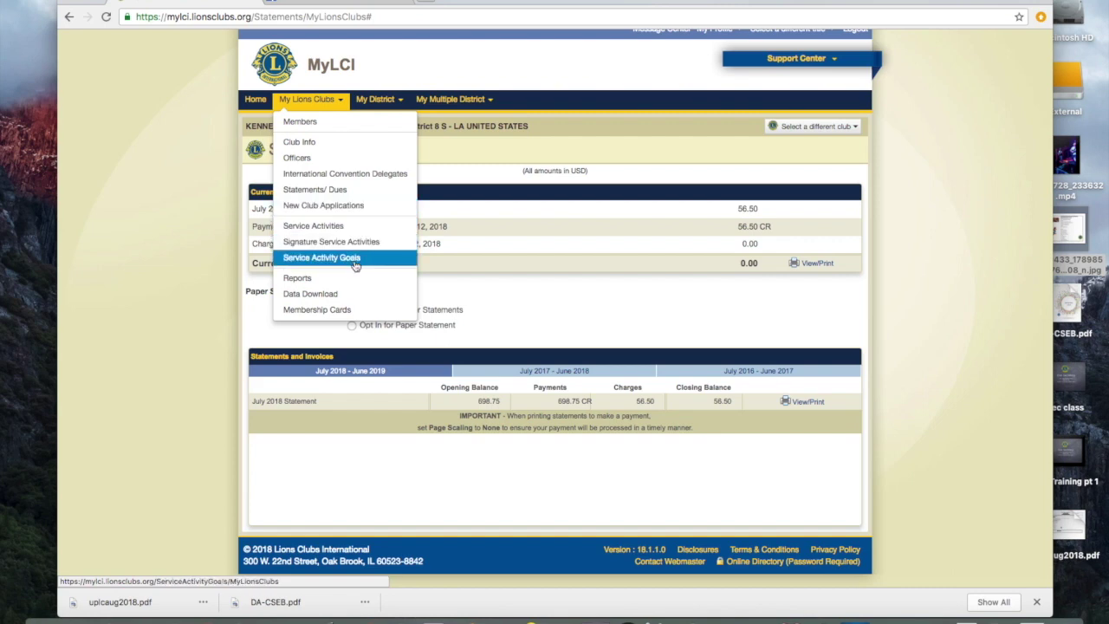
pyautogui.click(378, 100)
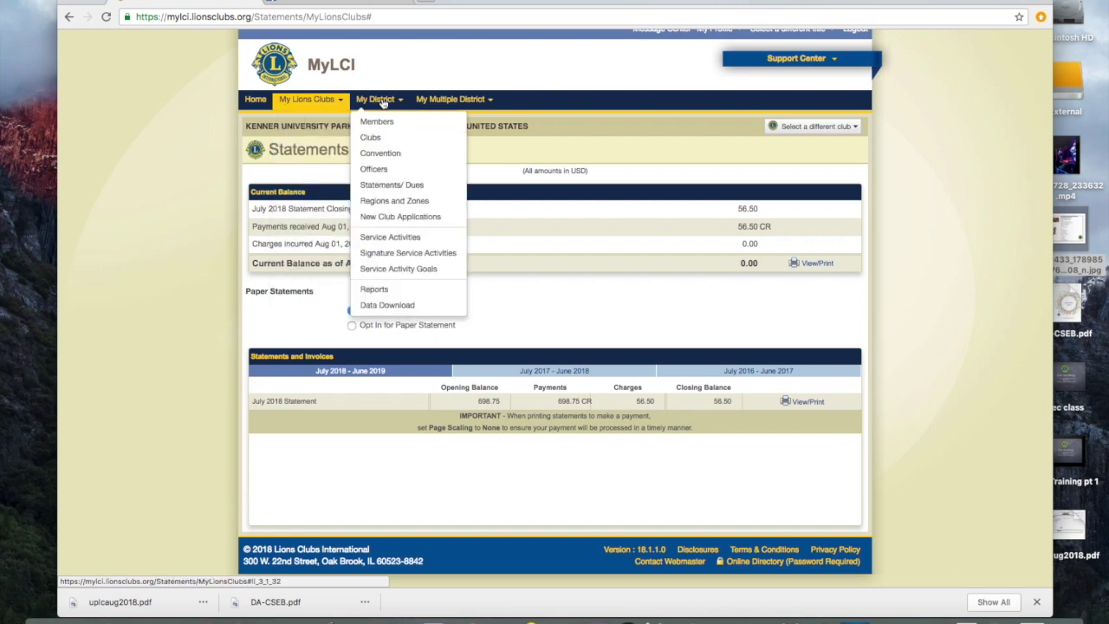
pyautogui.click(255, 101)
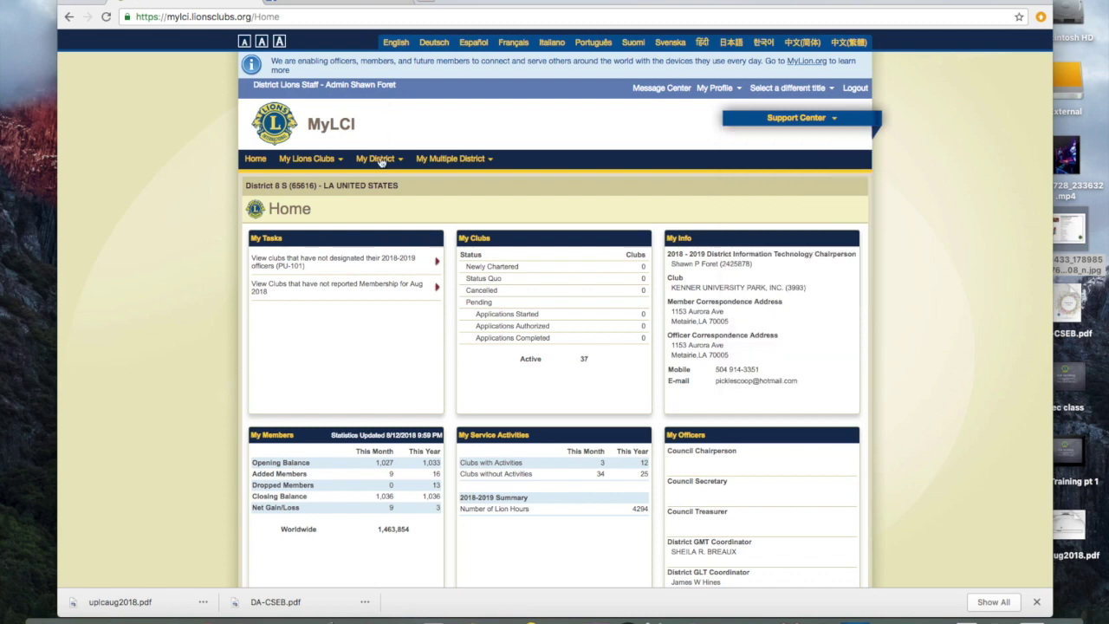
# Examine the district and multiple district options and the summary sections of the district home page
pyautogui.moveTo(378, 159)
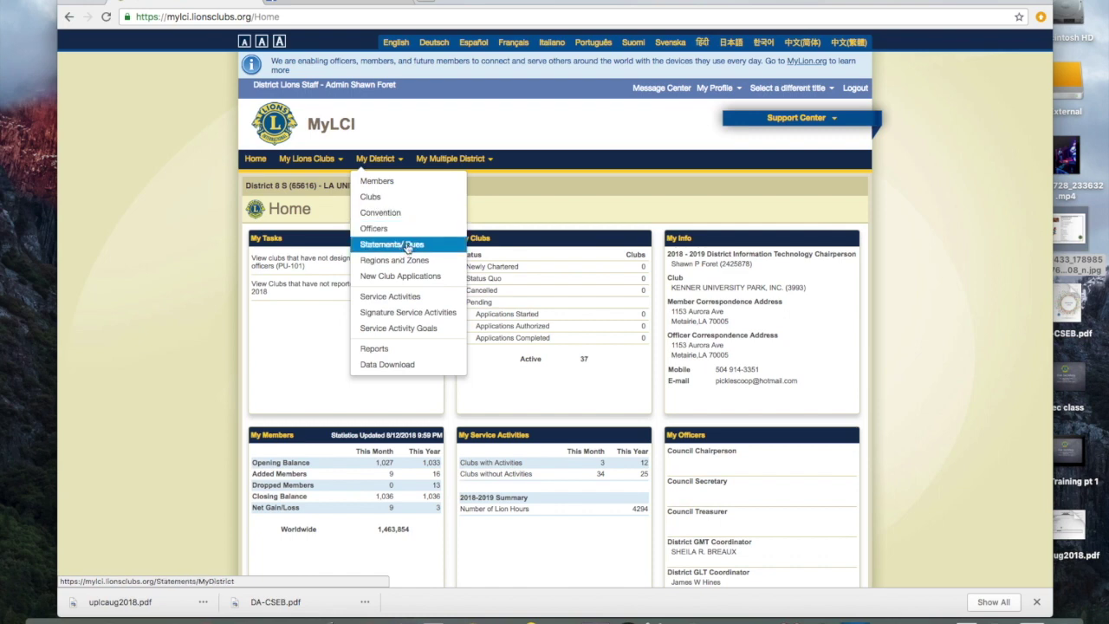
pyautogui.click(438, 161)
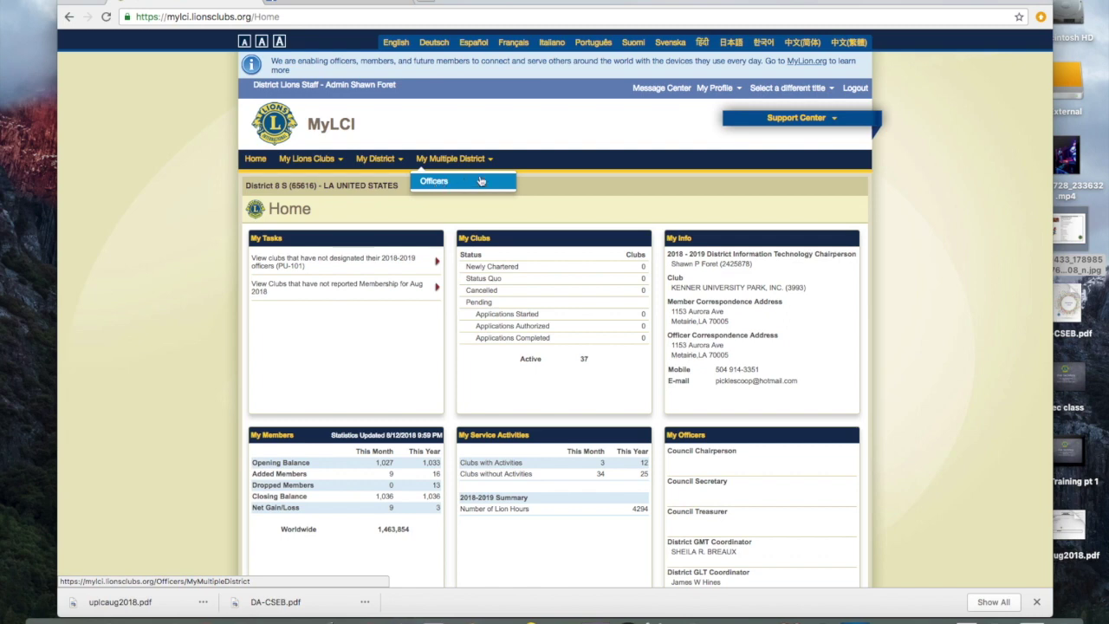
pyautogui.scroll(-2, 498, 179)
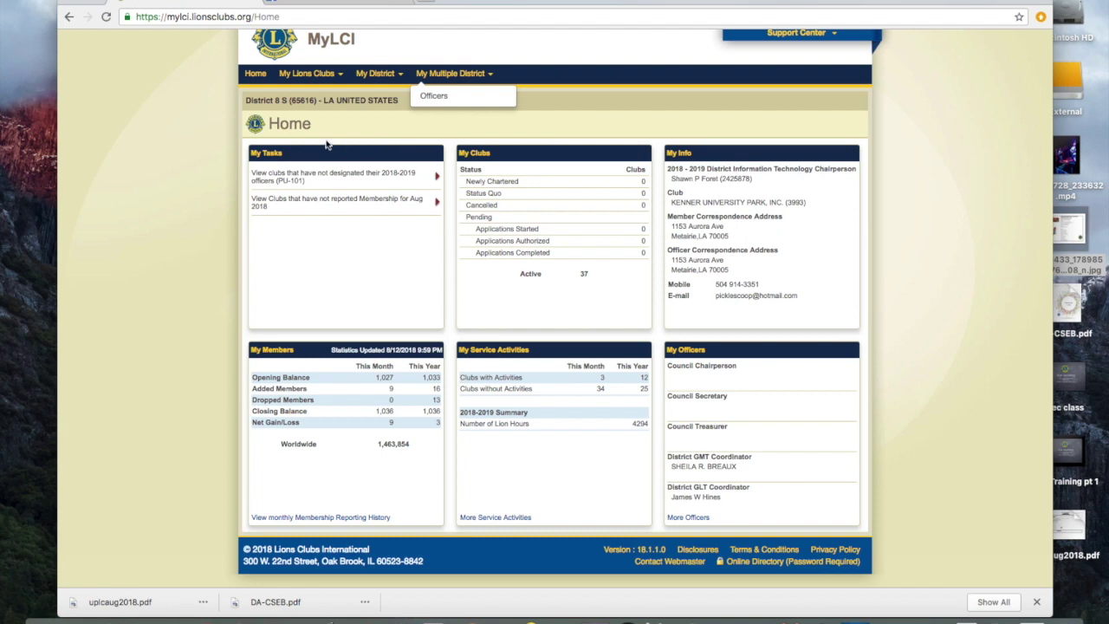
pyautogui.click(305, 76)
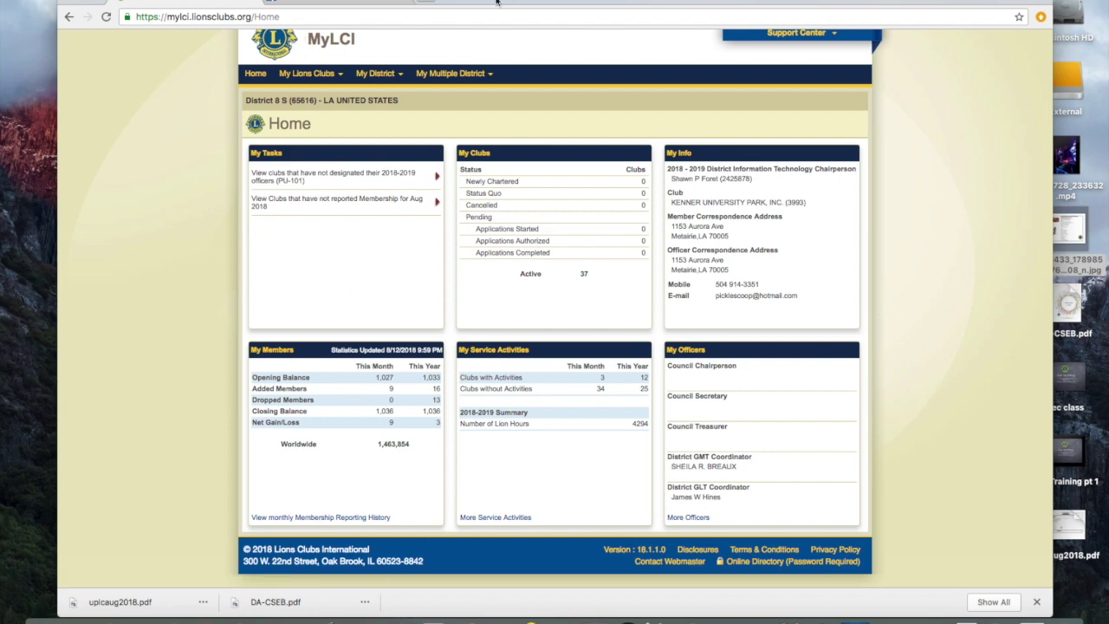
# Switch to the mirrored Android phone and look through its Social Media folder for the MyLion app
pyautogui.moveTo(494, 2); pyautogui.dragTo(527, 45)
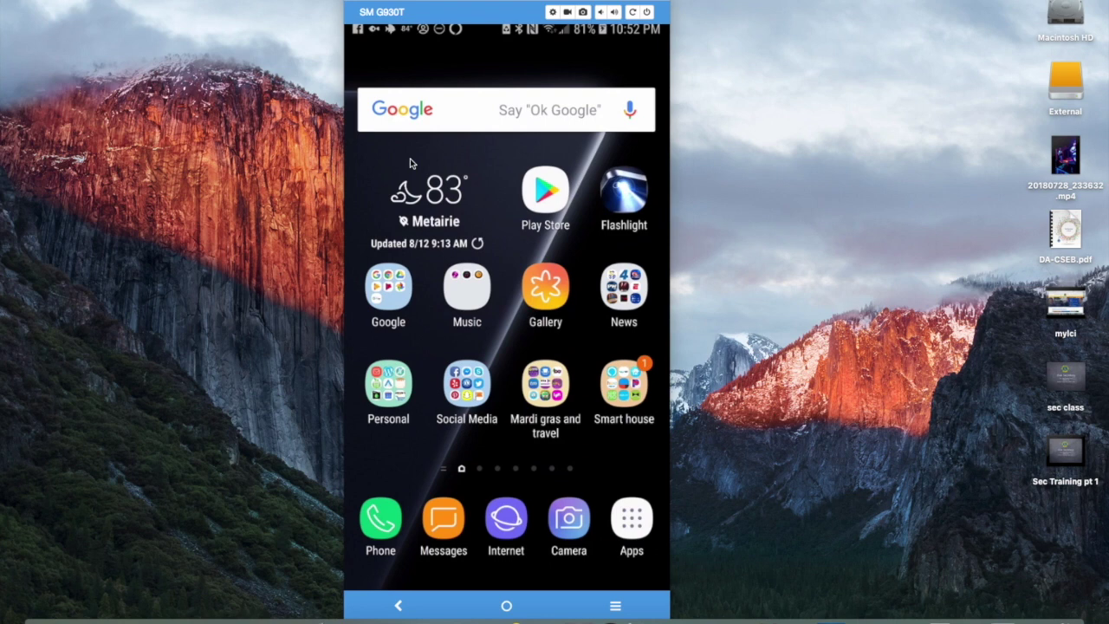
pyautogui.click(467, 390)
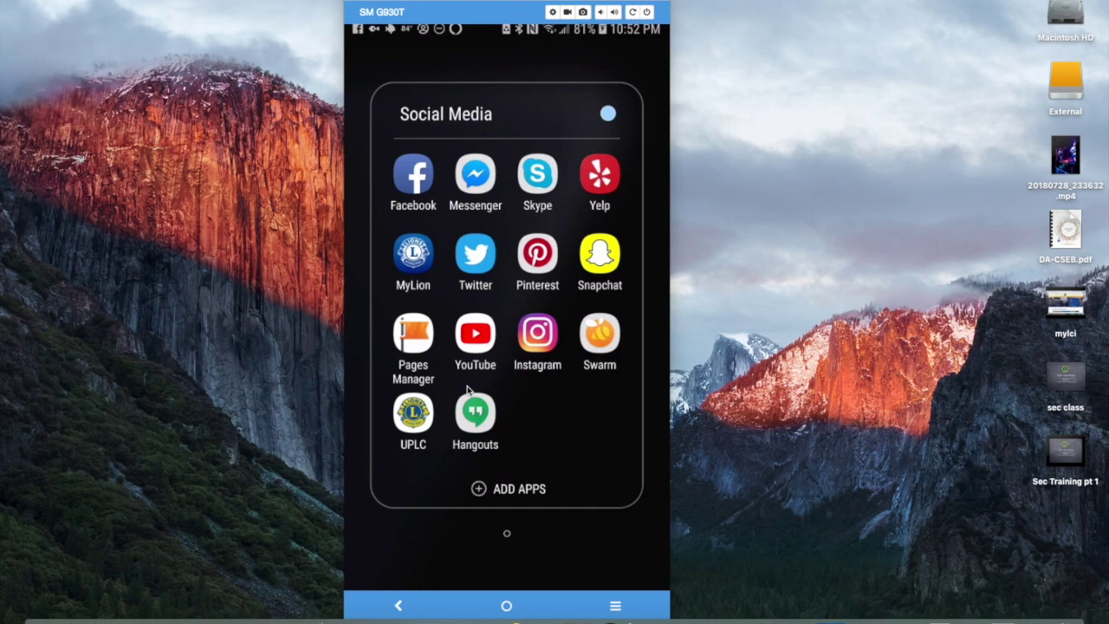
pyautogui.press('Escape')
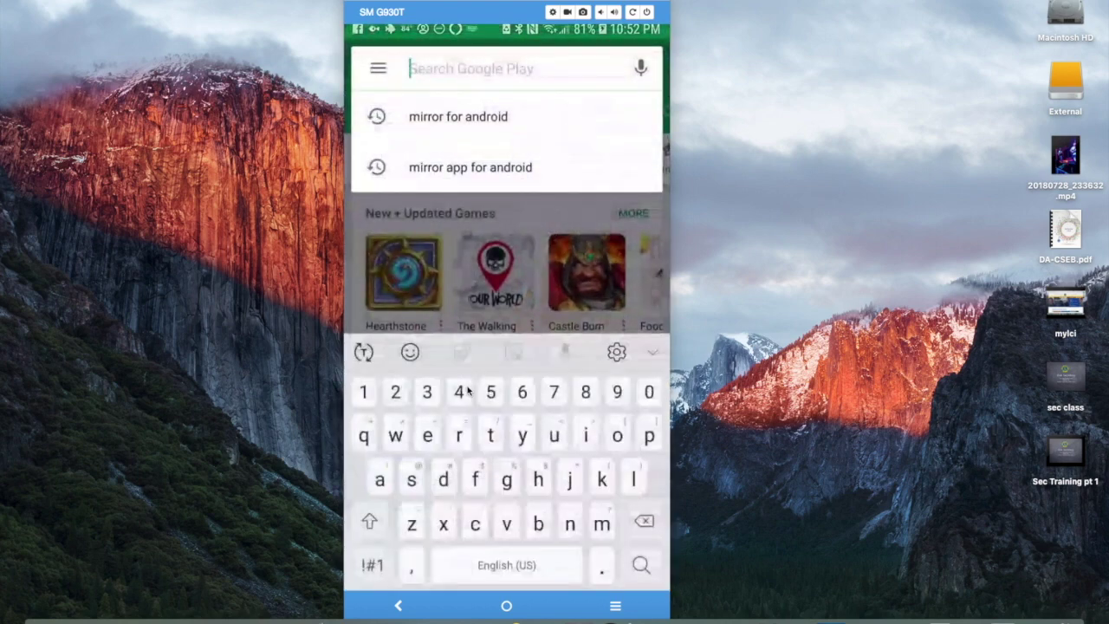
# Search the Play Store for "my lio", choose the MyLion app by Lions Clubs International, and launch it
pyautogui.write('my')
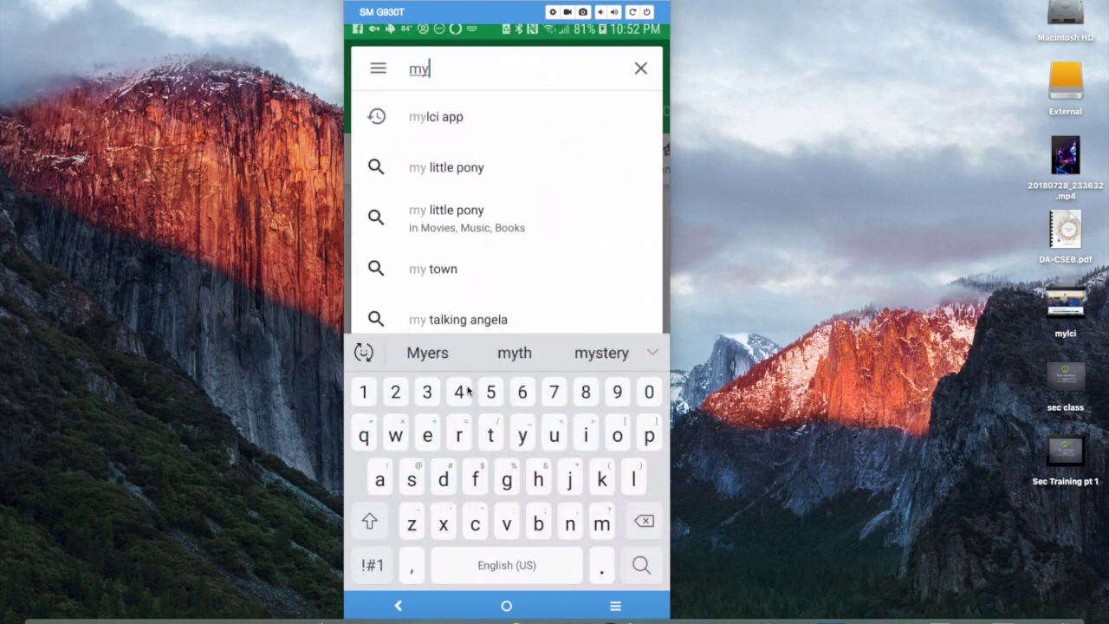
pyautogui.write(' lio')
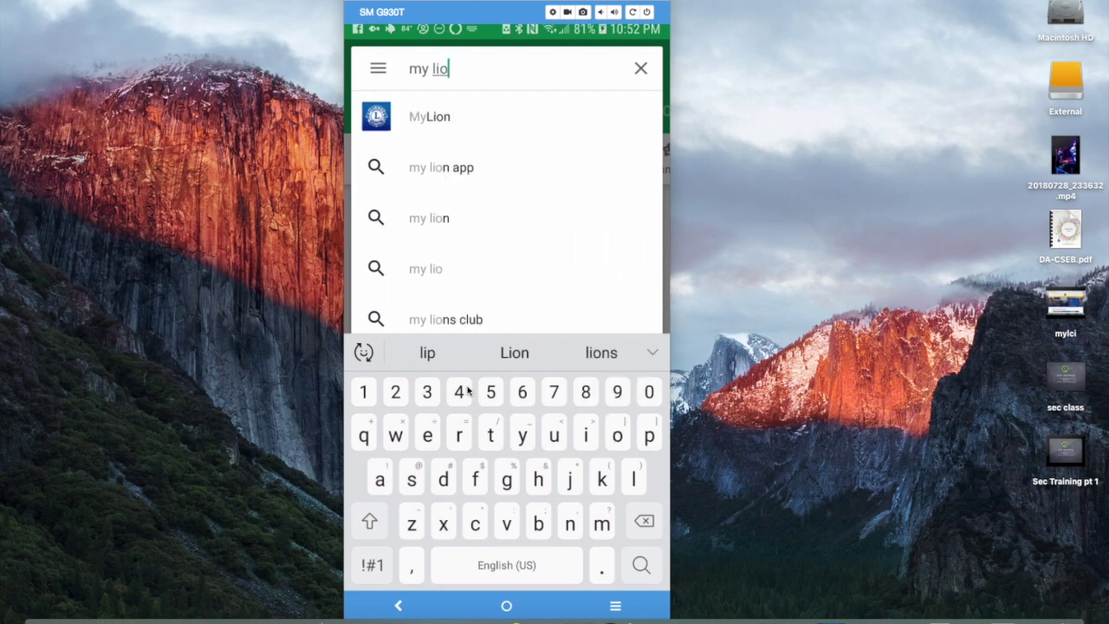
pyautogui.click(430, 116)
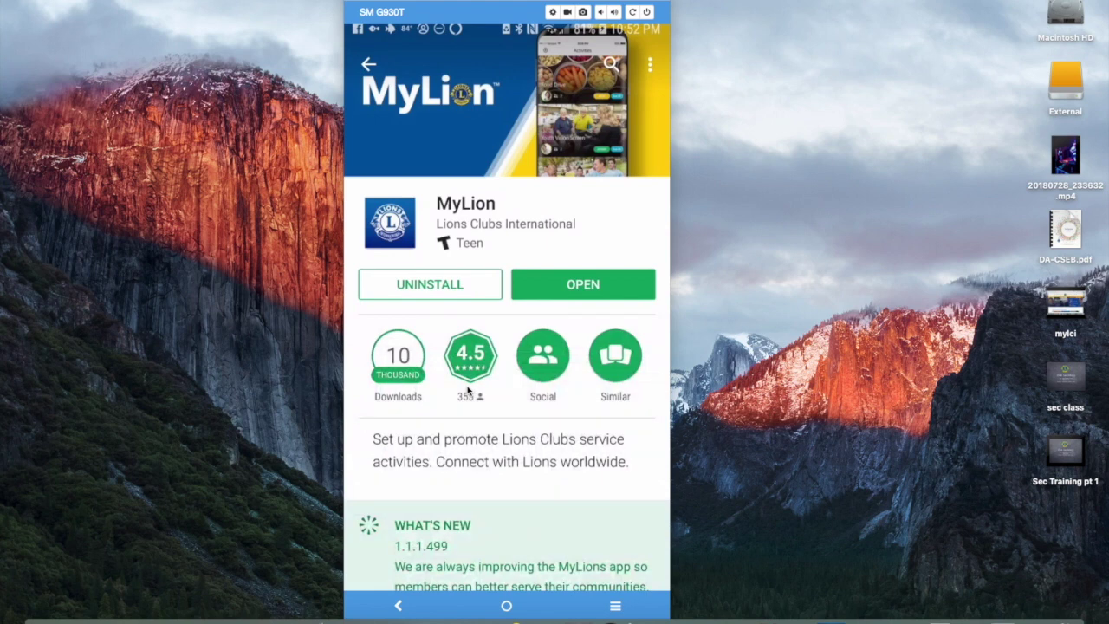
pyautogui.click(582, 286)
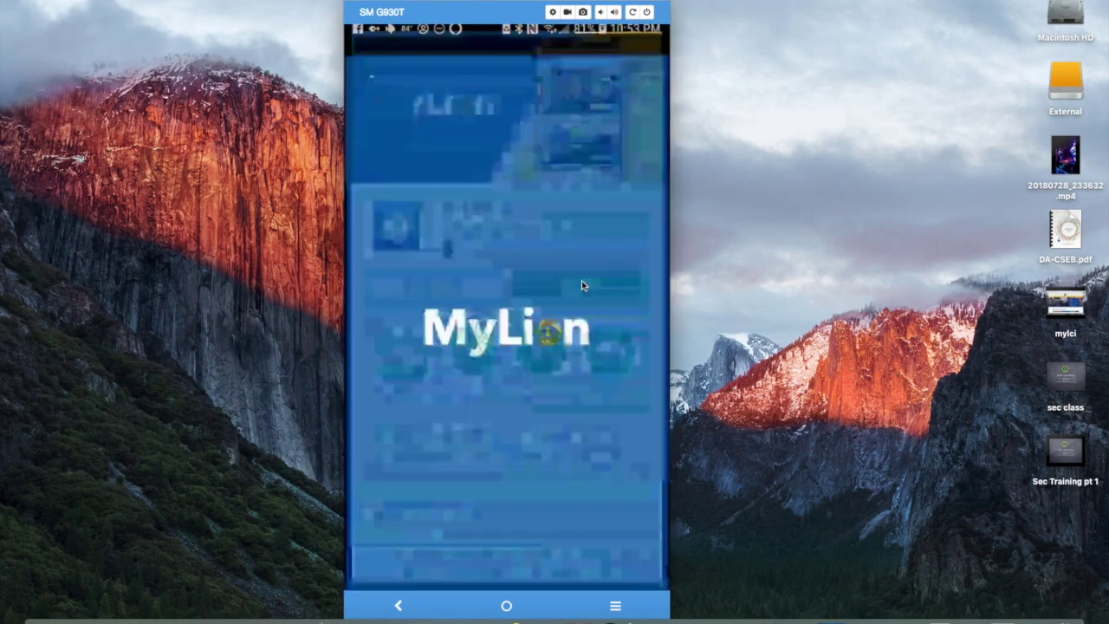